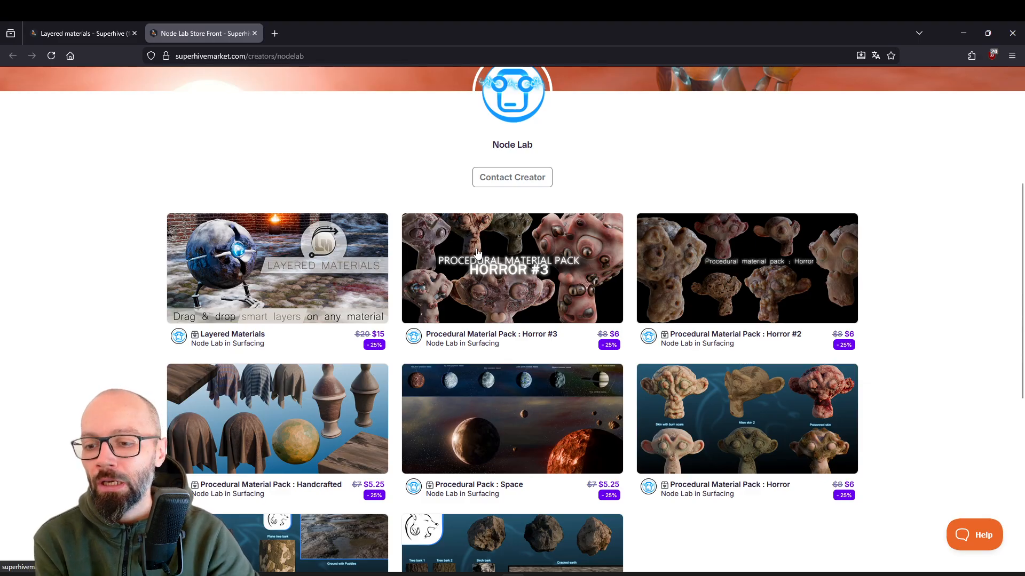
- Review the Layered Materials product page, from its features and masks to the sci-fi layers
left_click(48, 32)
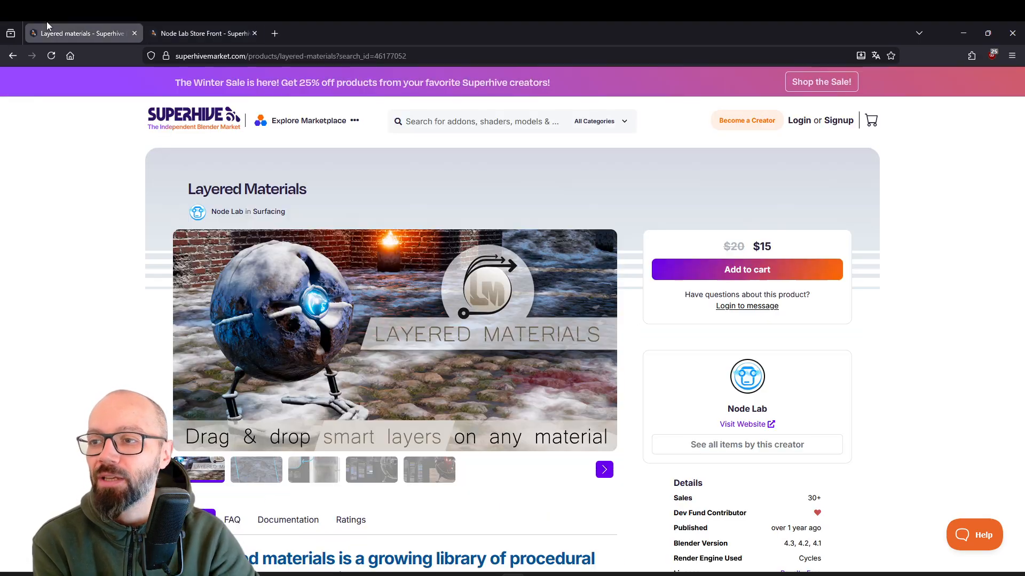
scroll(88, 208, "down", 5)
scroll(86, 206, "down", 12)
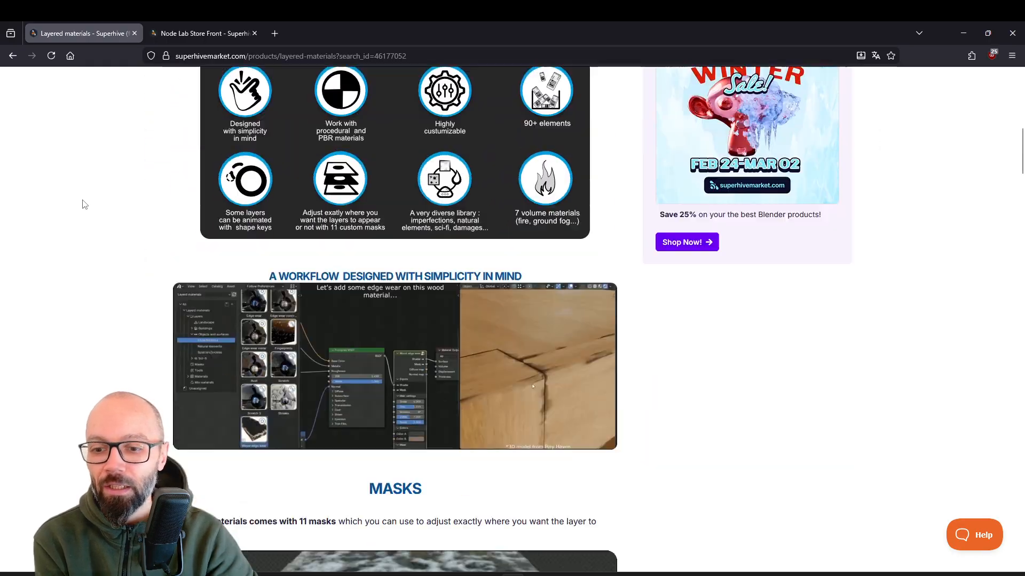
scroll(79, 198, "down", 2)
scroll(79, 198, "down", 7)
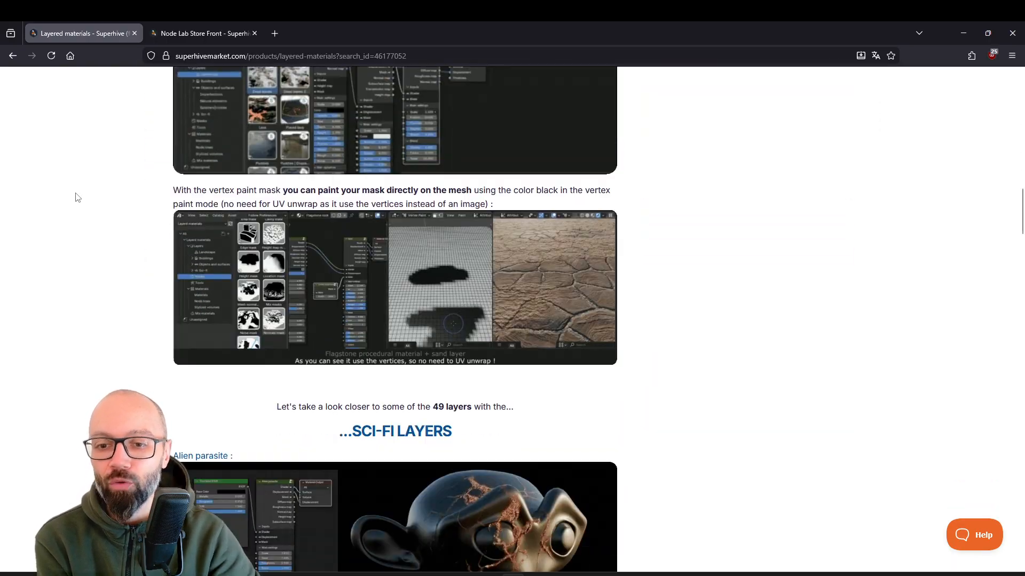
scroll(79, 199, "down", 6)
scroll(79, 199, "up", 2)
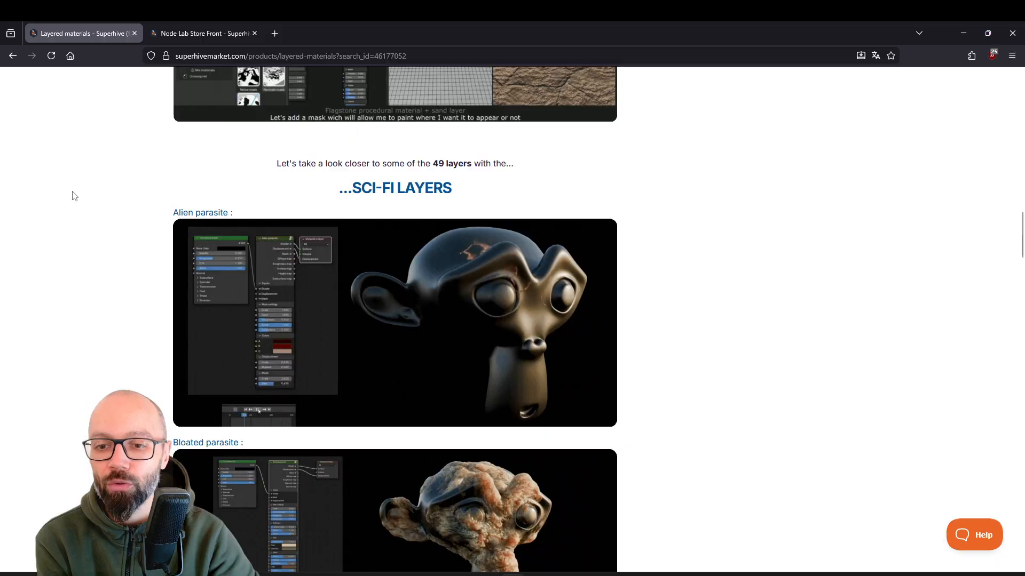
scroll(72, 196, "down", 2)
scroll(47, 251, "down", 1)
scroll(47, 252, "down", 1)
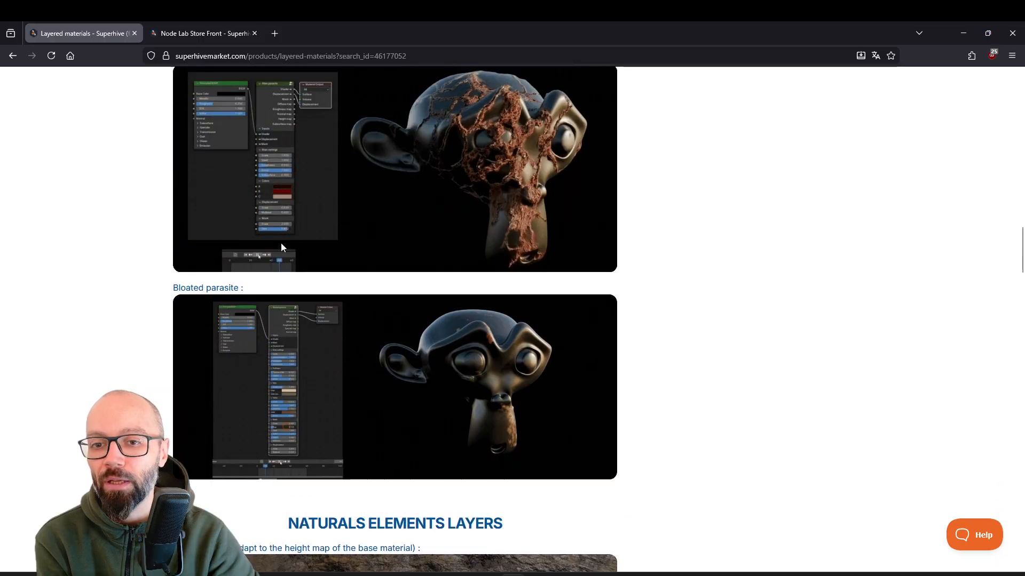
- Examine the natural elements layers and procedural materials shown on the Layered Materials product page
scroll(544, 155, "up", 2)
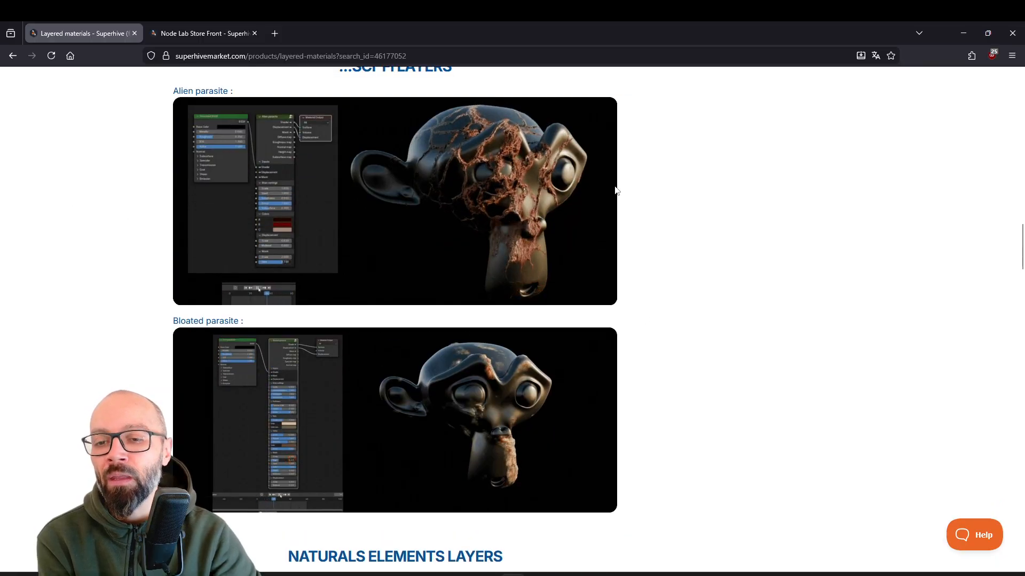
scroll(659, 266, "down", 8)
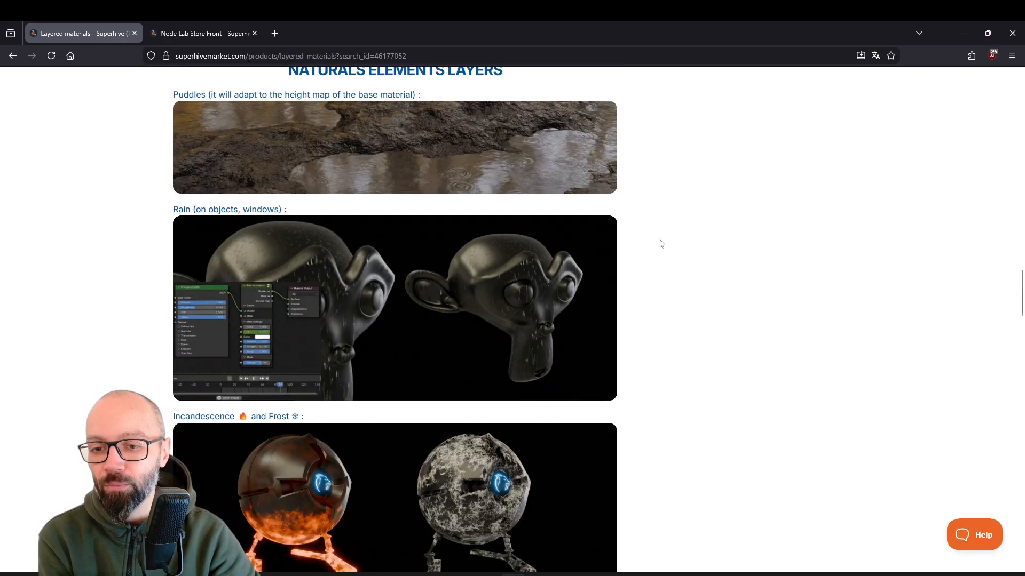
scroll(657, 237, "up", 2)
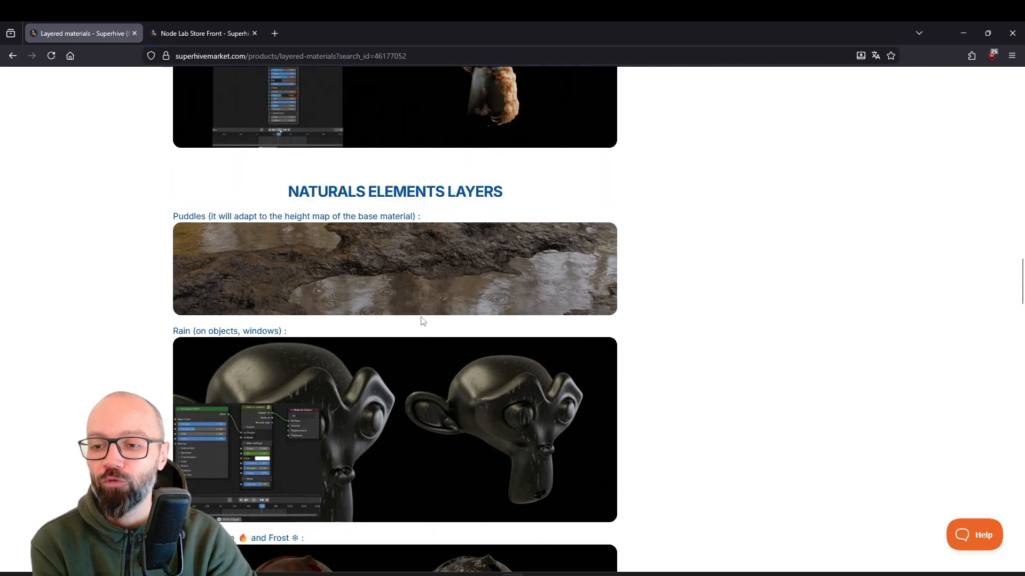
scroll(423, 321, "down", 4)
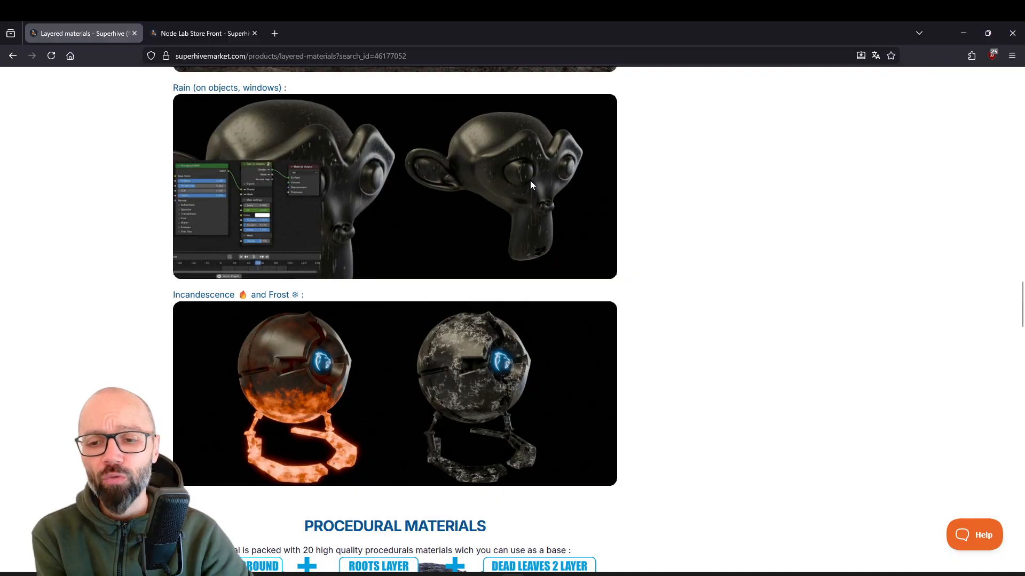
scroll(564, 174, "down", 10)
scroll(584, 407, "up", 20)
scroll(574, 414, "up", 9)
scroll(577, 380, "down", 9)
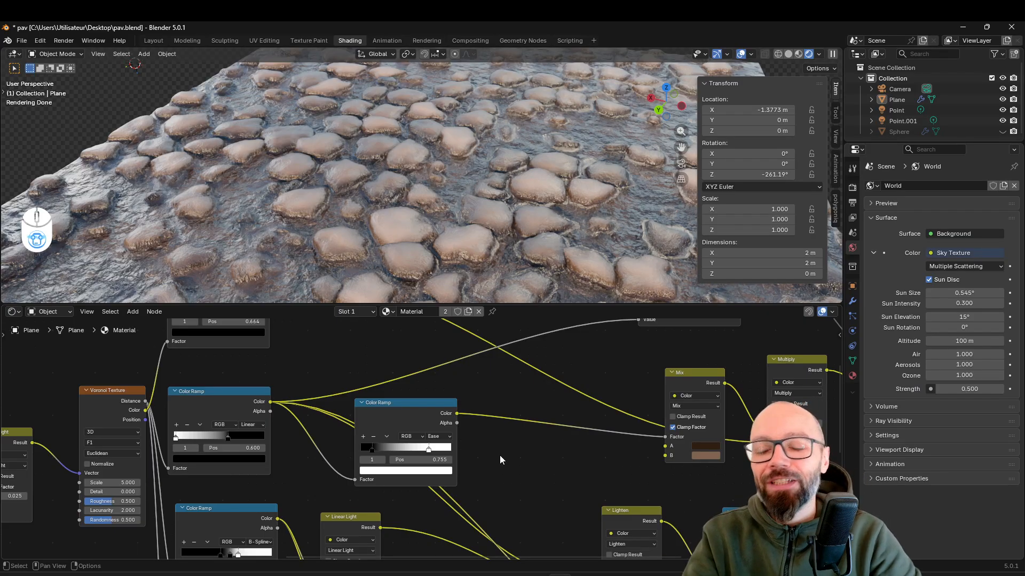
- Switch to Blender's pav.blend file and hide the 3D viewport's transform sidebar
scroll(501, 453, "down", 2, "ctrl")
scroll(484, 455, "down", 3, "ctrl")
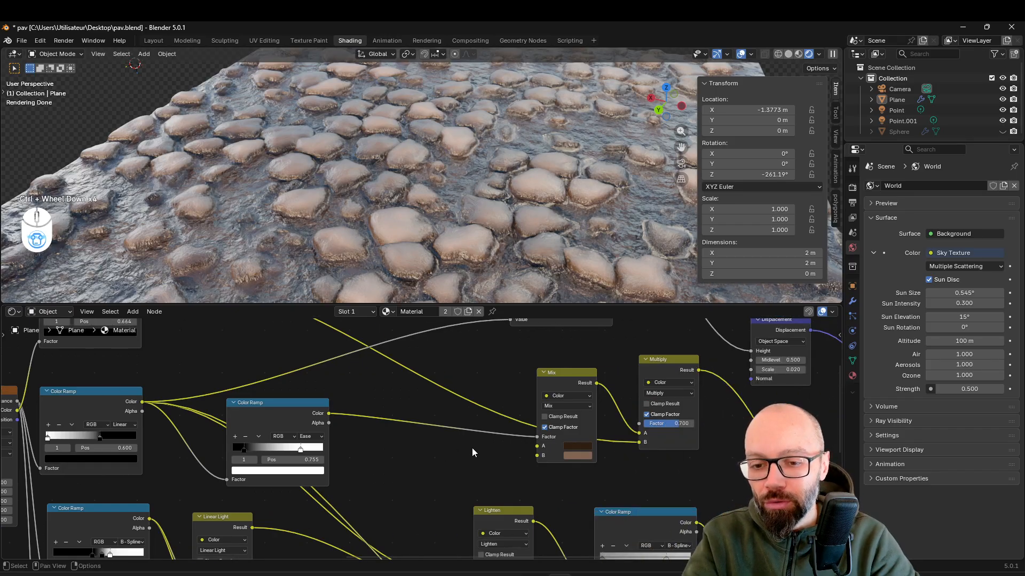
scroll(485, 453, "down", 5)
middle_click_drag(493, 454, 536, 431)
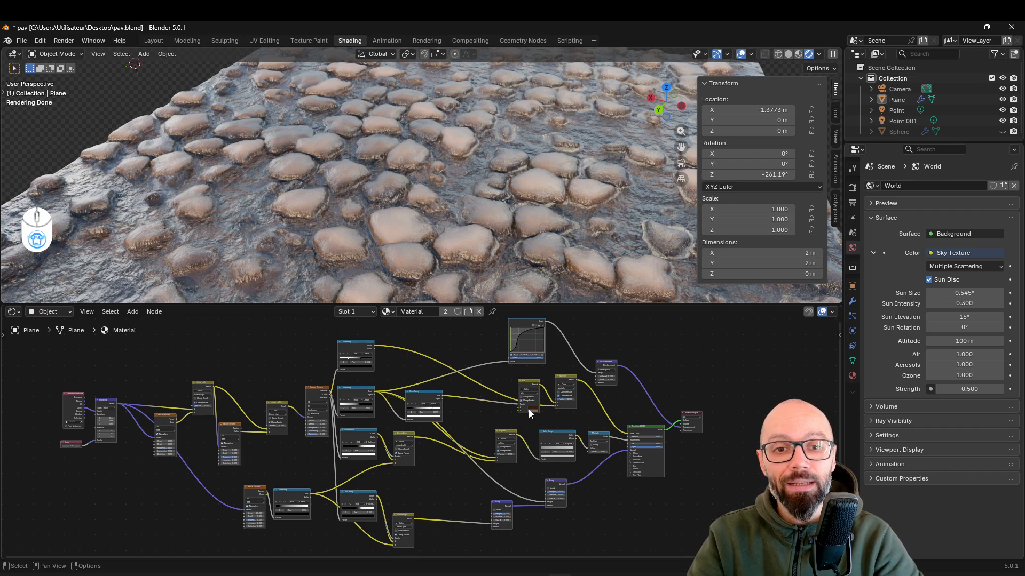
key("n")
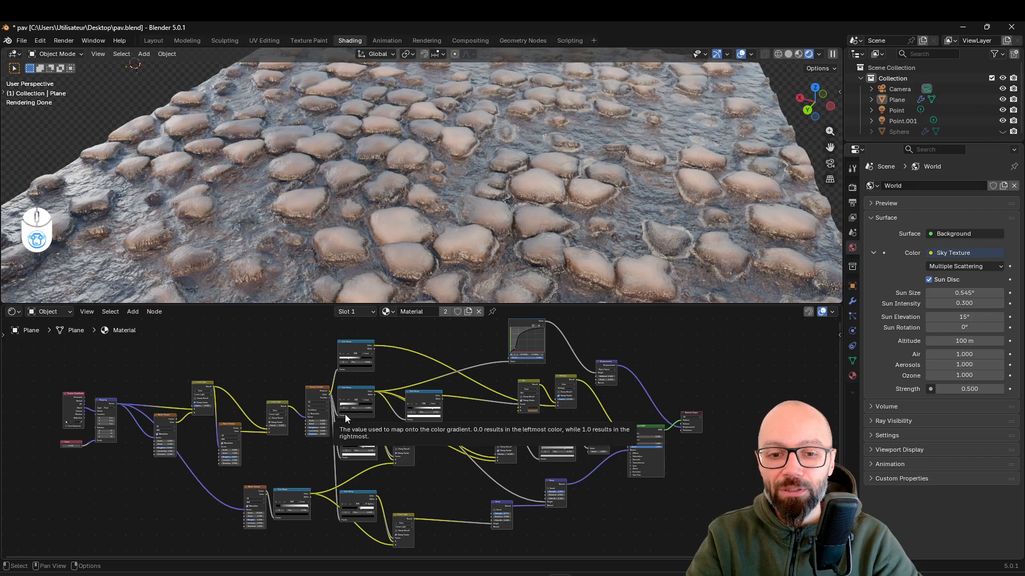
- Examine the rendered surface and edges of the paving stones up close
middle_click_drag(251, 391, 448, 381)
scroll(478, 220, "up", 2)
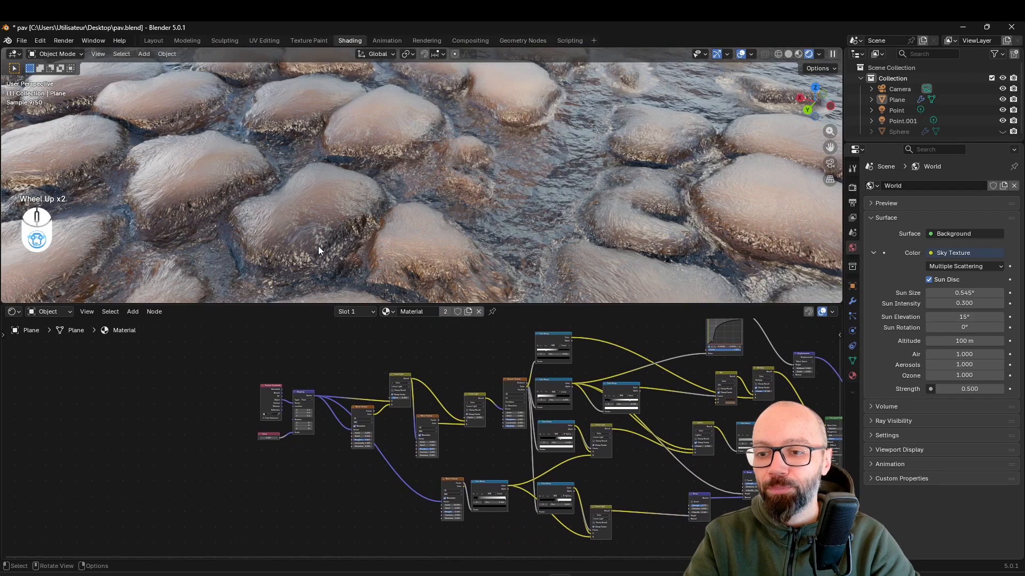
middle_click_drag(593, 181, 401, 182, "shift")
scroll(401, 181, "up", 1)
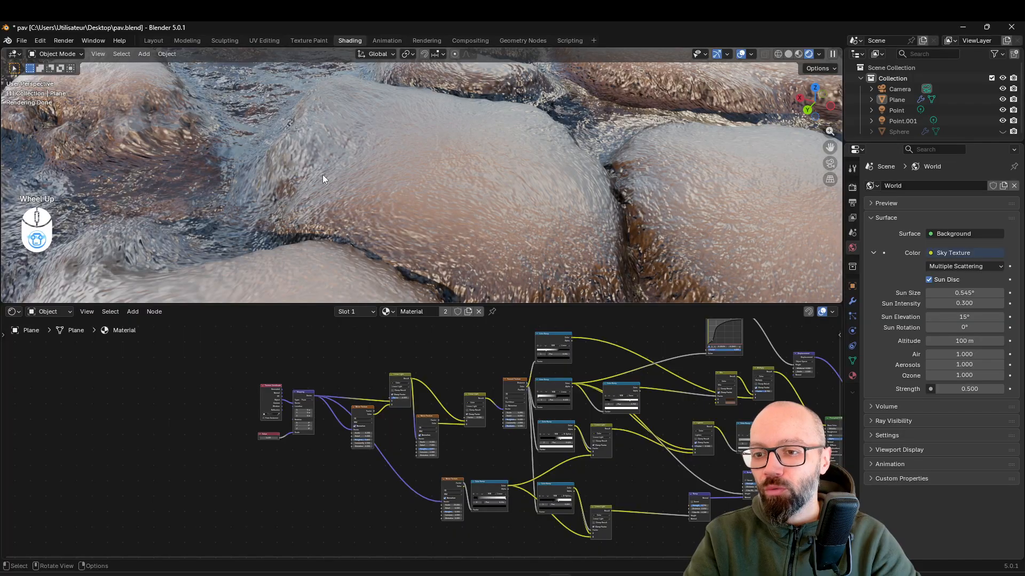
scroll(456, 133, "down", 2)
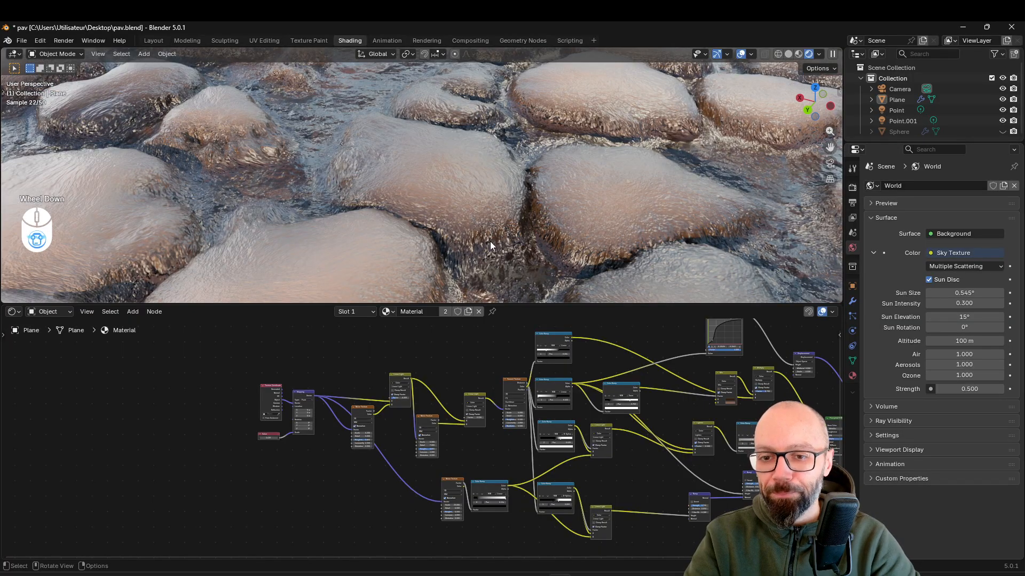
middle_click_drag(358, 479, 420, 511)
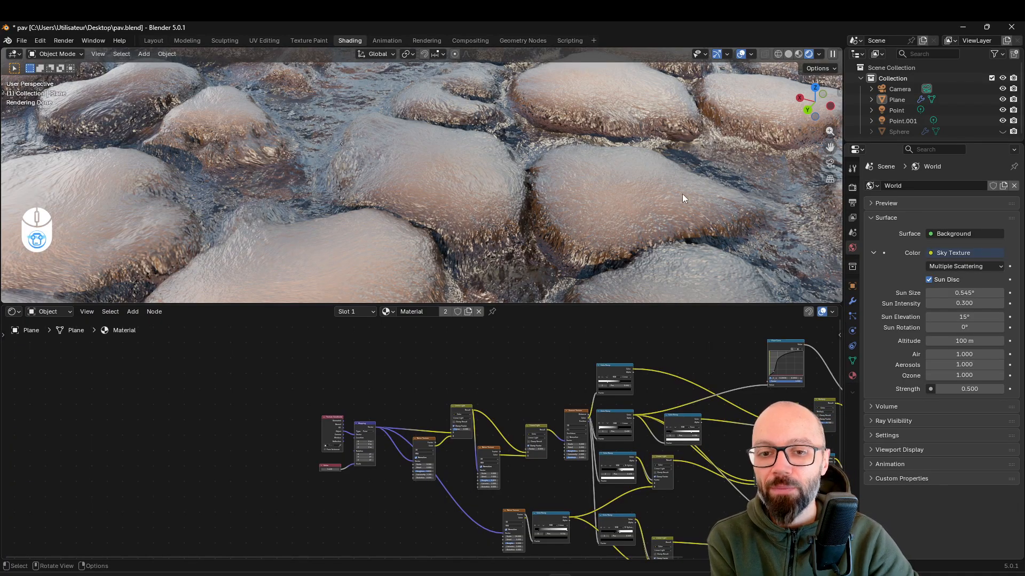
- Spread out the first Noise Texture, the Mapping node and the first Linear Light node at the start of the node tree
scroll(375, 495, "up", 4)
middle_click_drag(450, 471, 340, 449)
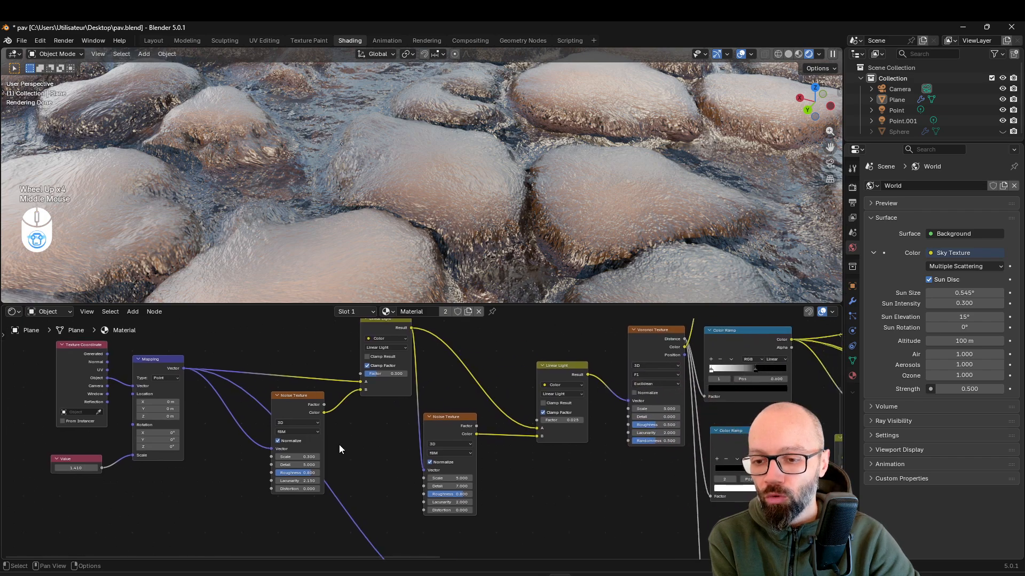
left_click_drag(285, 397, 279, 425)
left_click_drag(170, 366, 175, 350)
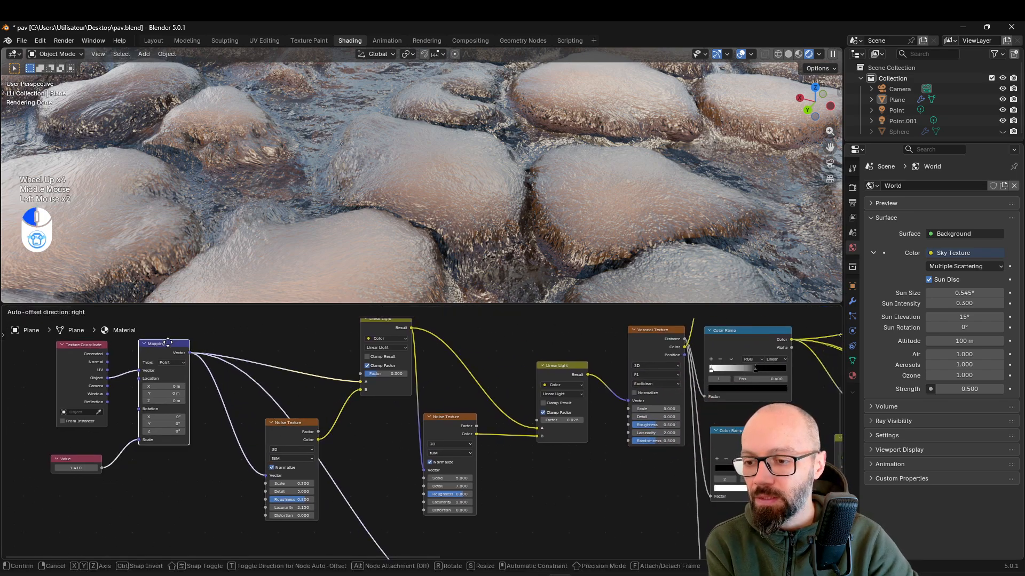
middle_click_drag(396, 333, 380, 344)
left_click_drag(362, 334, 345, 331)
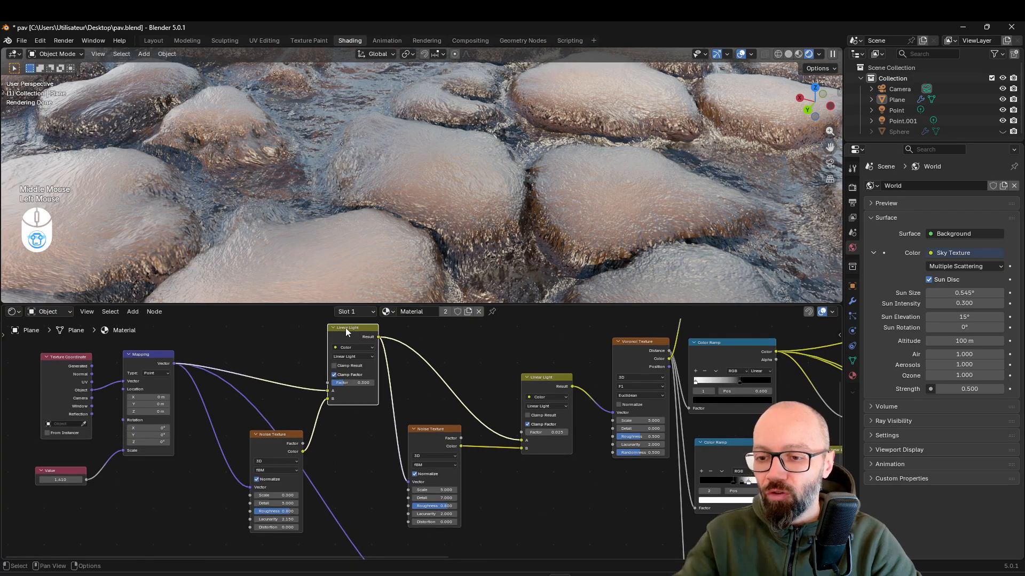
- Preview the first Linear Light node's output on the plane, then undo the preview
left_click(351, 336, "ctrl+shift")
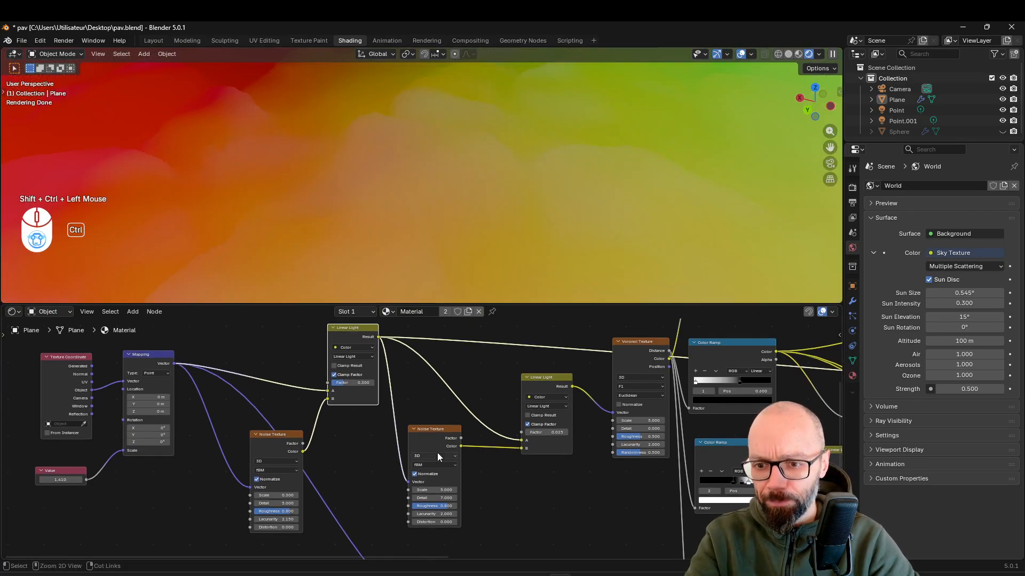
key("ctrl+z")
- Reposition the first Noise Texture and link the Mapping node's Vector output to the second Noise Texture's Vector input
left_click_drag(274, 440, 258, 428)
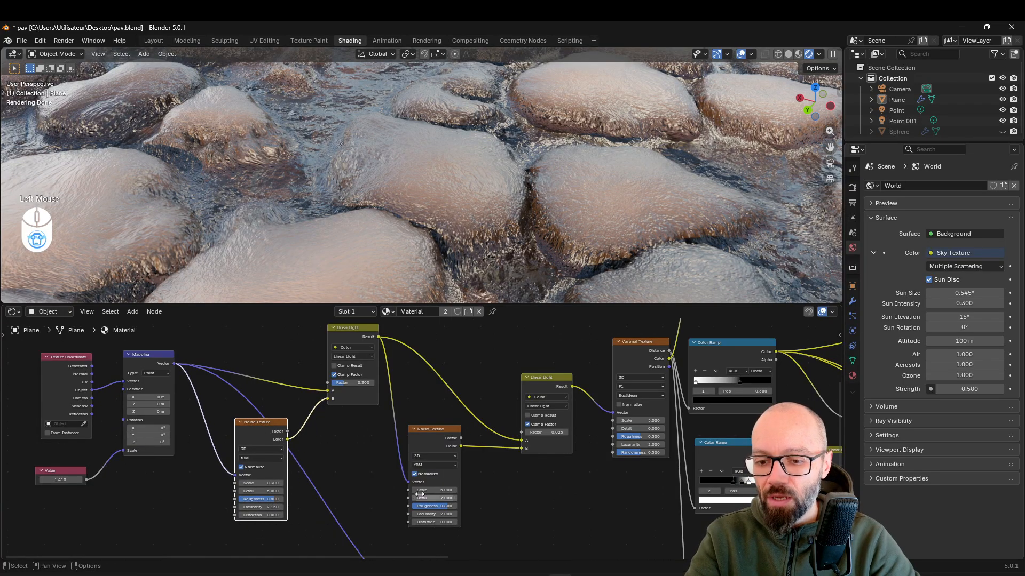
left_click_drag(174, 363, 409, 487)
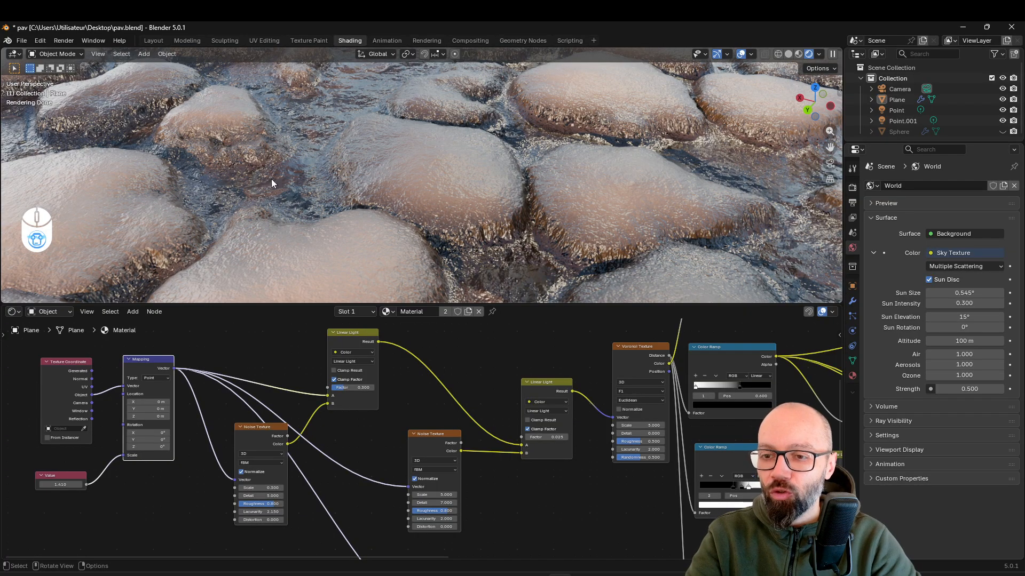
scroll(386, 184, "down", 2)
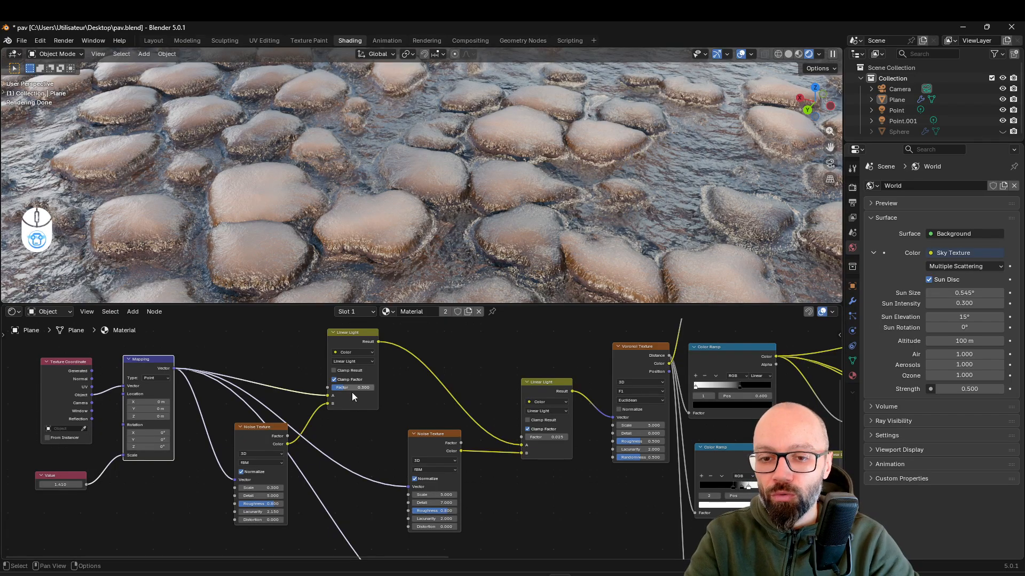
- Examine the complete material node tree and the displaced stone plane from several angles
scroll(351, 392, "down", 4)
middle_click_drag(507, 457, 393, 457)
scroll(393, 457, "down", 2)
middle_click_drag(289, 450, 447, 454)
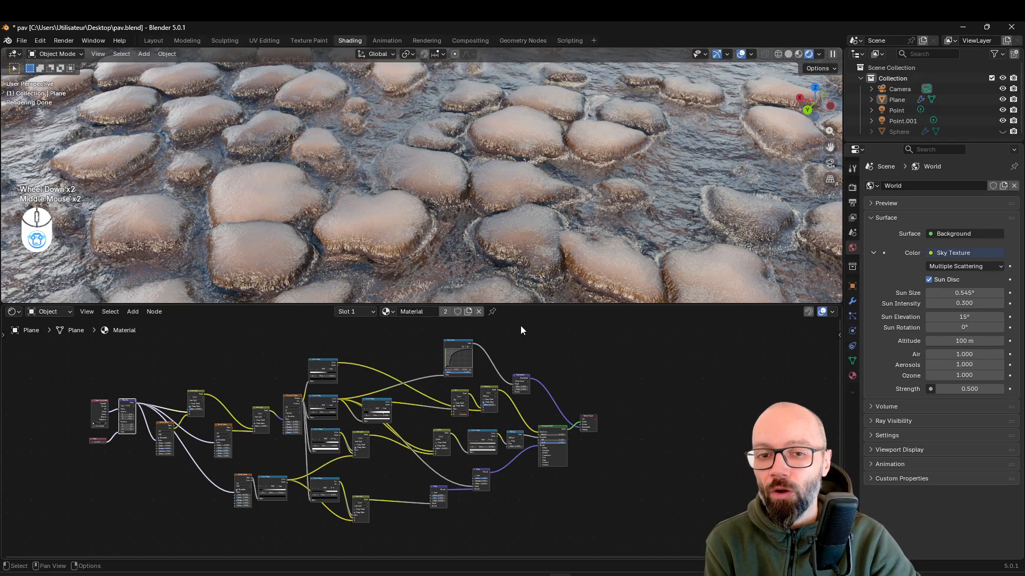
scroll(566, 240, "down", 1)
middle_click_drag(603, 219, 611, 208)
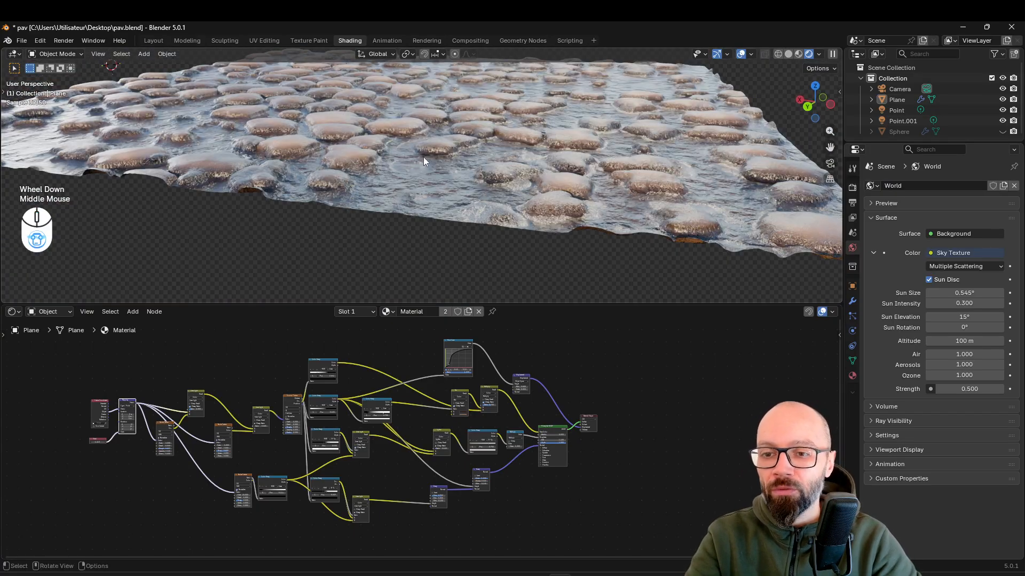
middle_click_drag(348, 194, 474, 212)
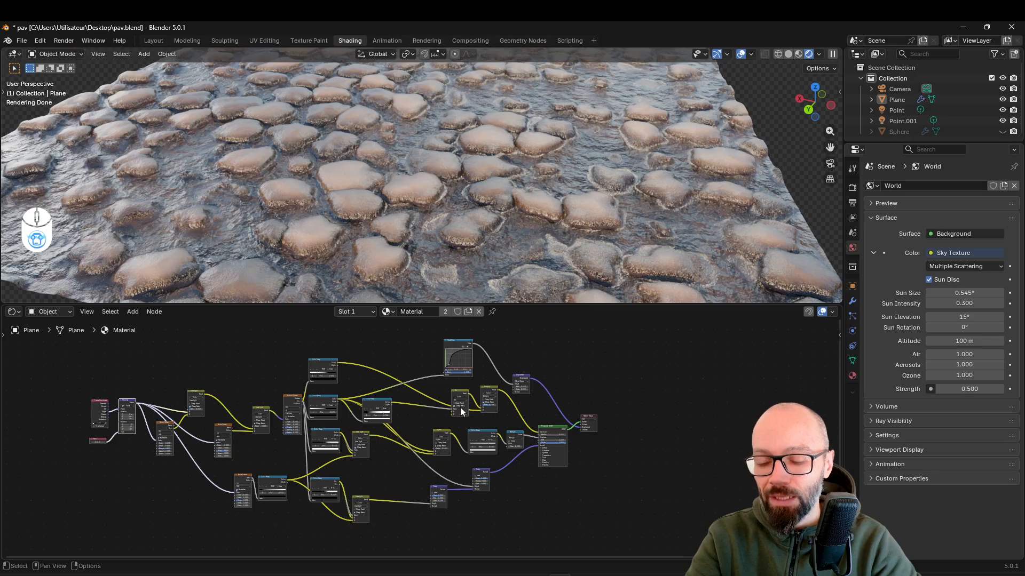
middle_click_drag(460, 408, 400, 406)
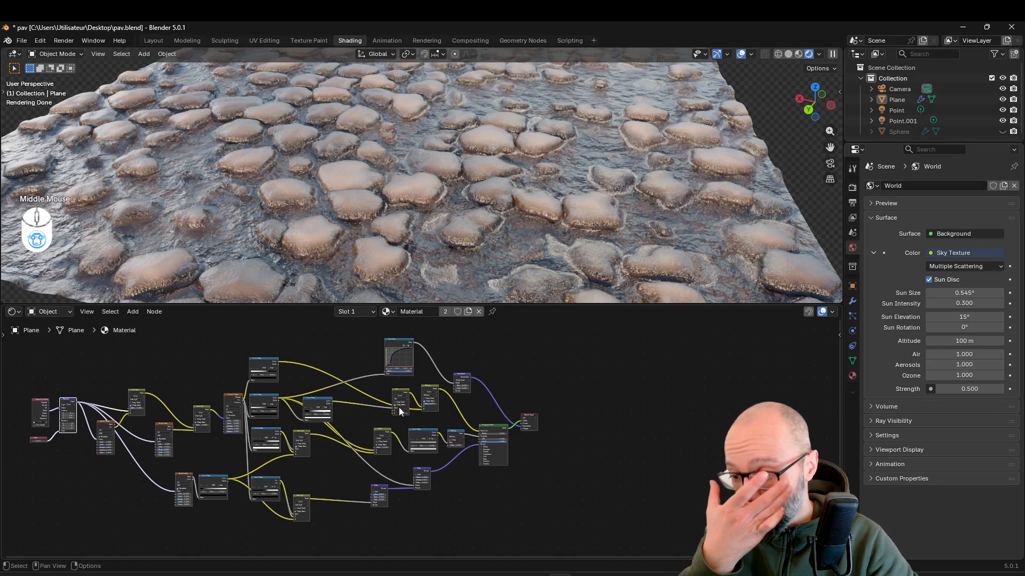
- Reposition the lowest Color Ramp and the Linear Light node that feeds the Bump node's height
middle_click_drag(168, 495, 265, 470)
scroll(214, 487, "up", 3)
middle_click_drag(441, 442, 414, 408)
left_click_drag(414, 411, 424, 395)
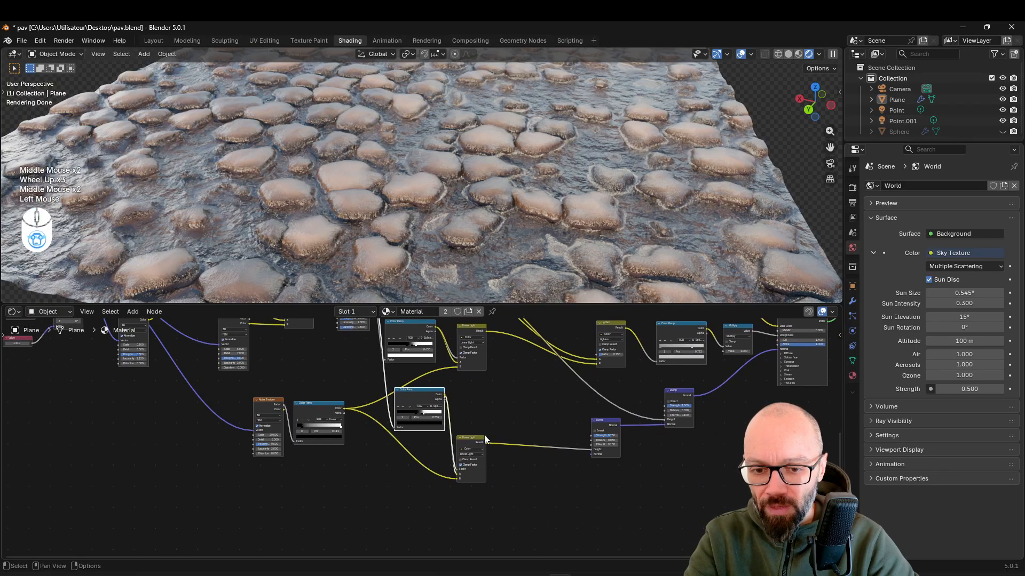
left_click_drag(481, 445, 489, 457)
- Preview the lower Linear Light mask and the noise Color Ramp on the plane, then undo the previews
left_click(487, 460, "ctrl+shift")
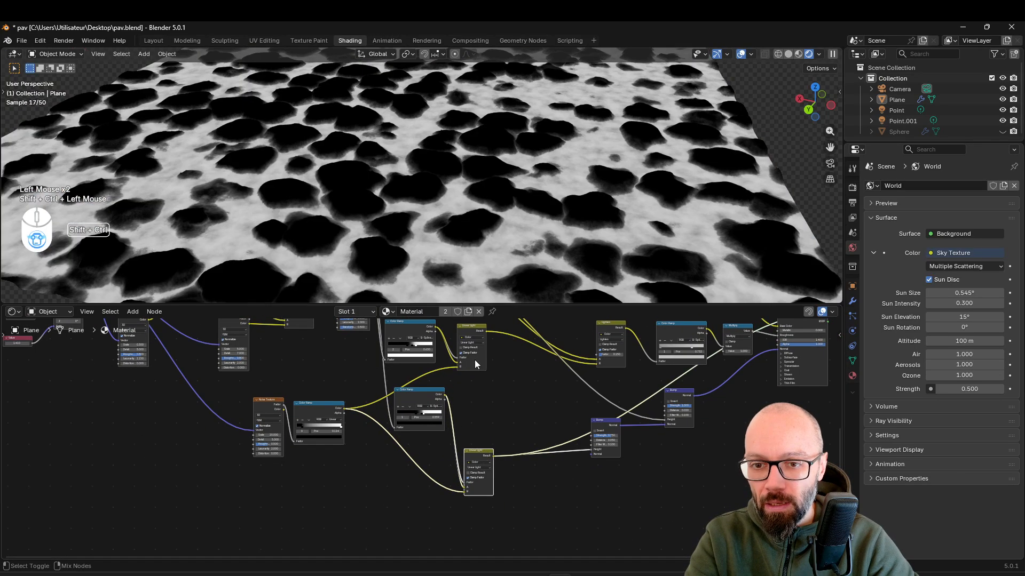
key("ctrl+z")
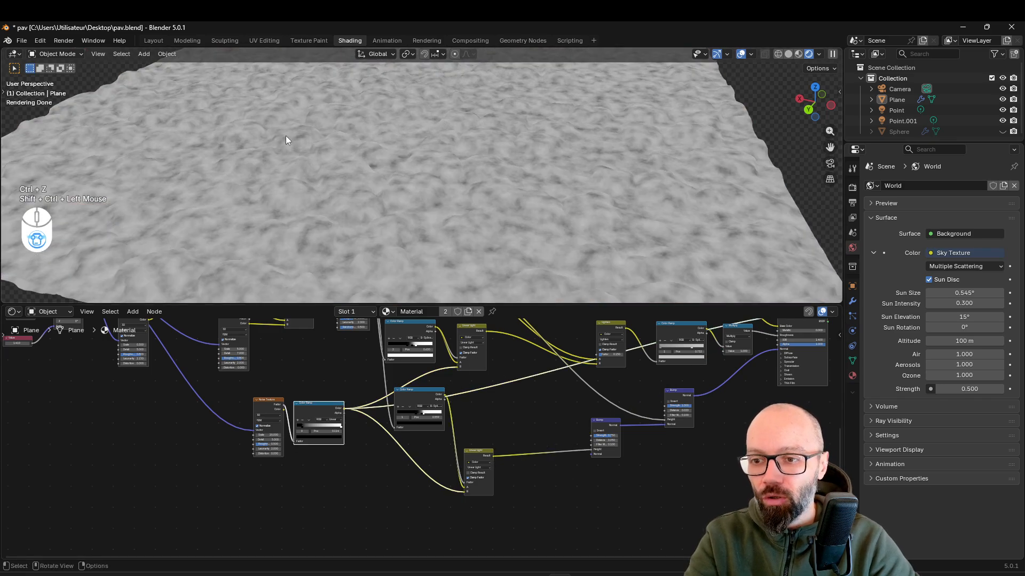
left_click(481, 452, "ctrl+shift")
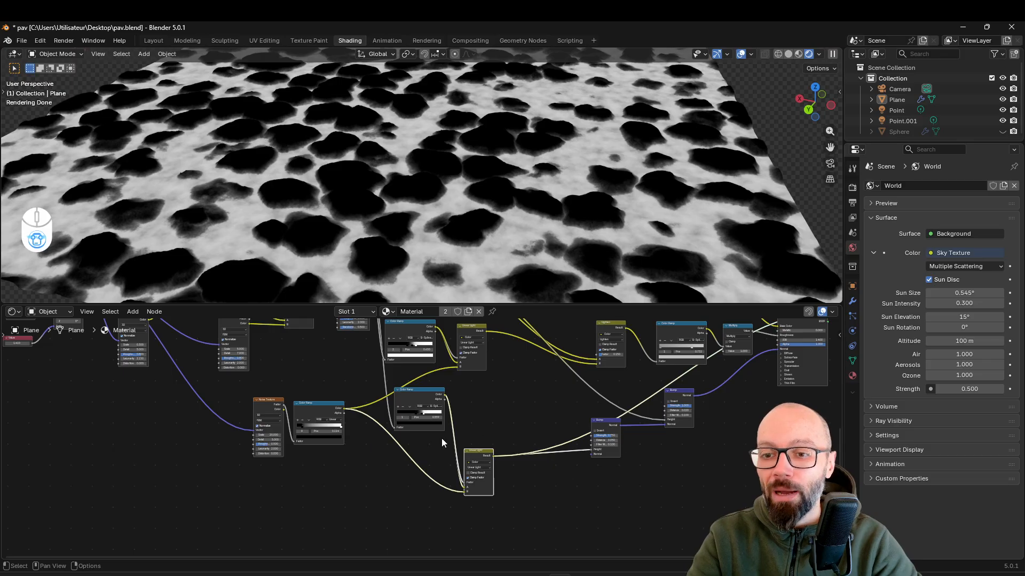
key("ctrl+z")
key("ctrl+z")
key("ctrl+z")
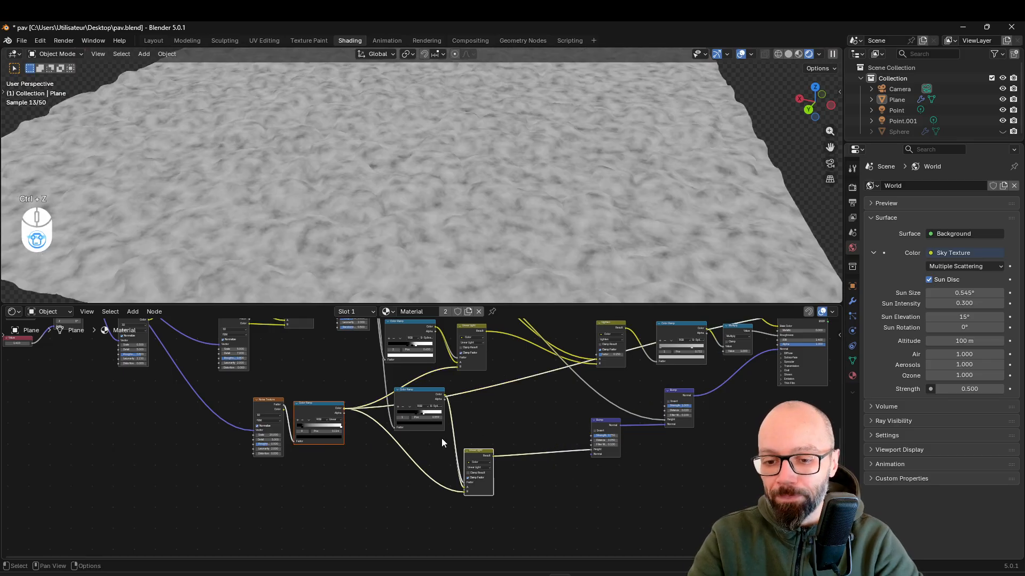
- Spread the Float Curve and Displacement nodes apart and insert a Mix Color node on the link between them
scroll(499, 414, "down", 2)
middle_click_drag(481, 449, 390, 453)
middle_click_drag(395, 350, 406, 379)
left_click_drag(494, 395, 533, 405)
left_click_drag(407, 353, 322, 351)
key("shift+a")
type("mixc")
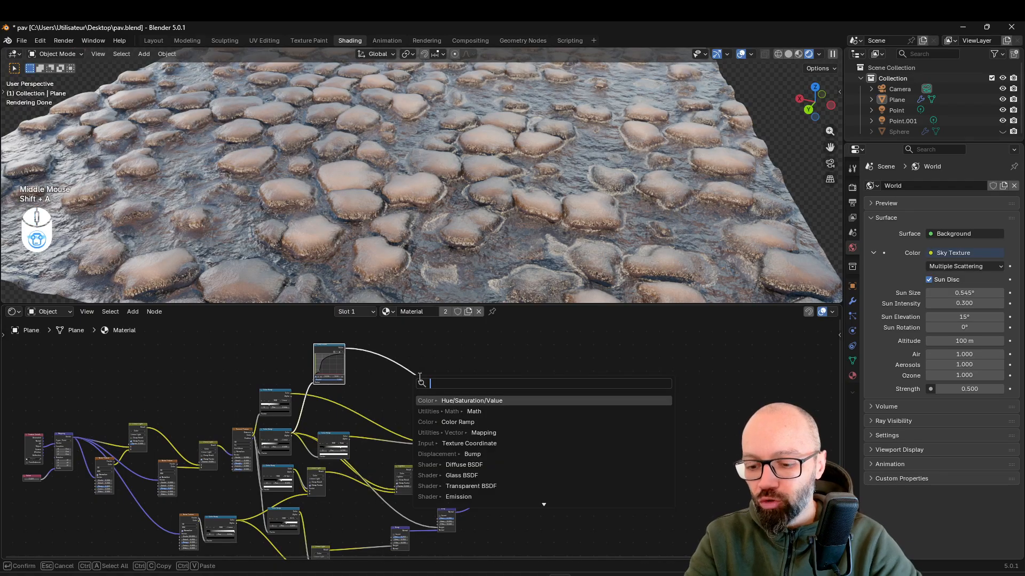
key("Return")
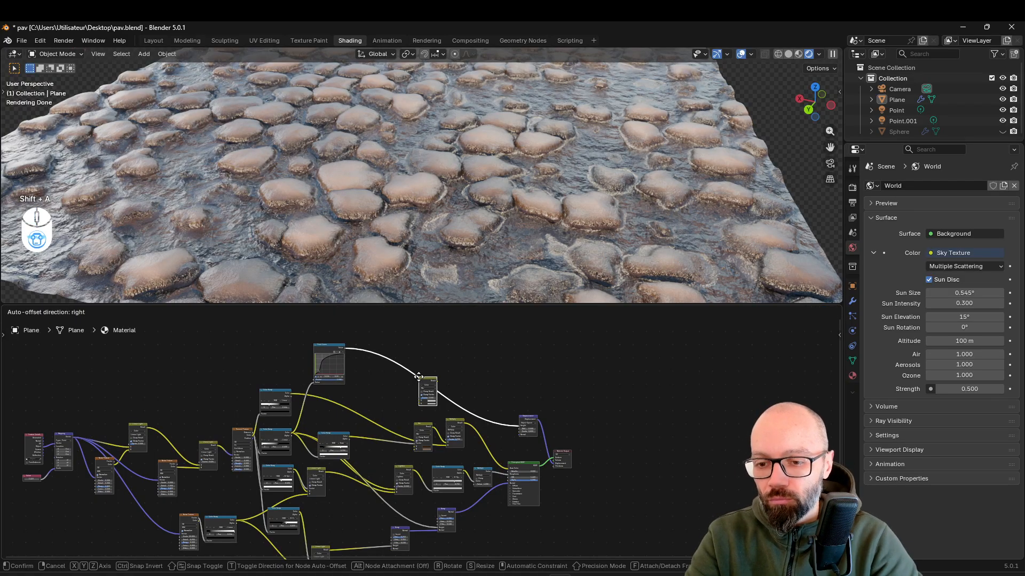
left_click(404, 375)
- Link the lower Linear Light node's Result output to the B input of the new Mix node
middle_click_drag(360, 453, 369, 409)
scroll(368, 410, "up", 1)
left_click_drag(337, 515, 418, 353)
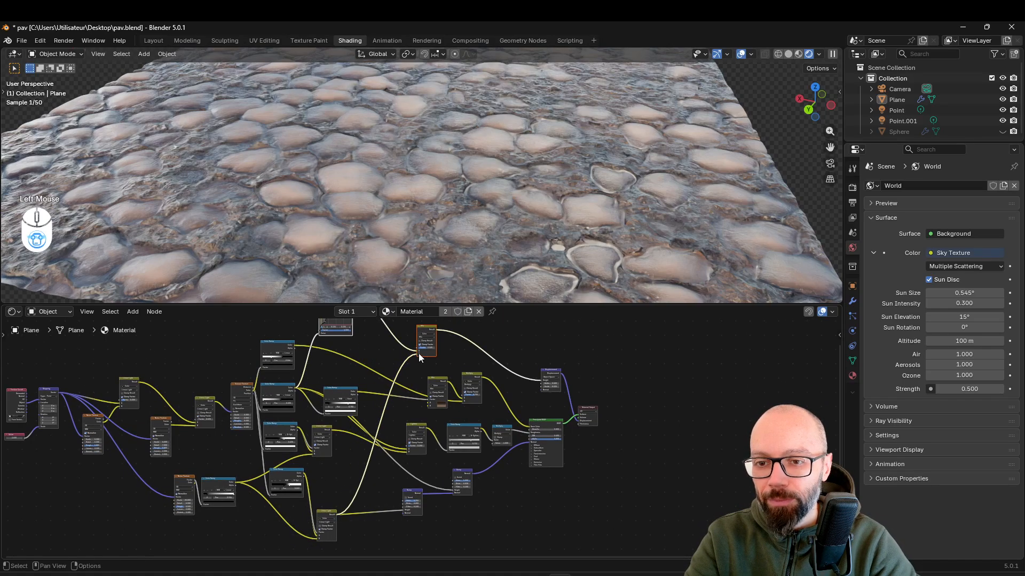
middle_click_drag(418, 353, 402, 425)
scroll(415, 364, "up", 3)
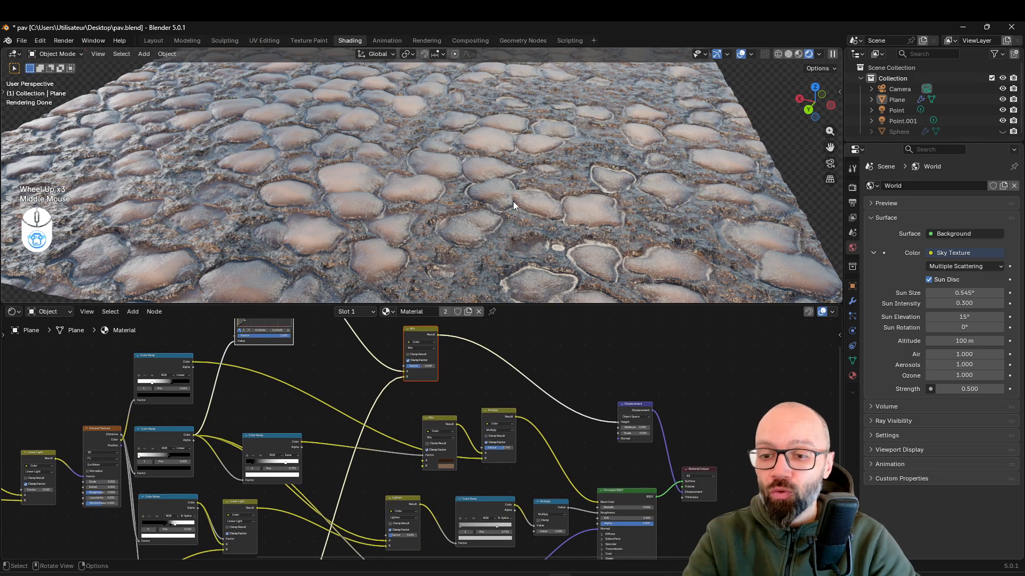
- Examine the displaced stones and gaps on the plane from several angles and distances
middle_click_drag(533, 200, 459, 156)
scroll(376, 198, "up", 2)
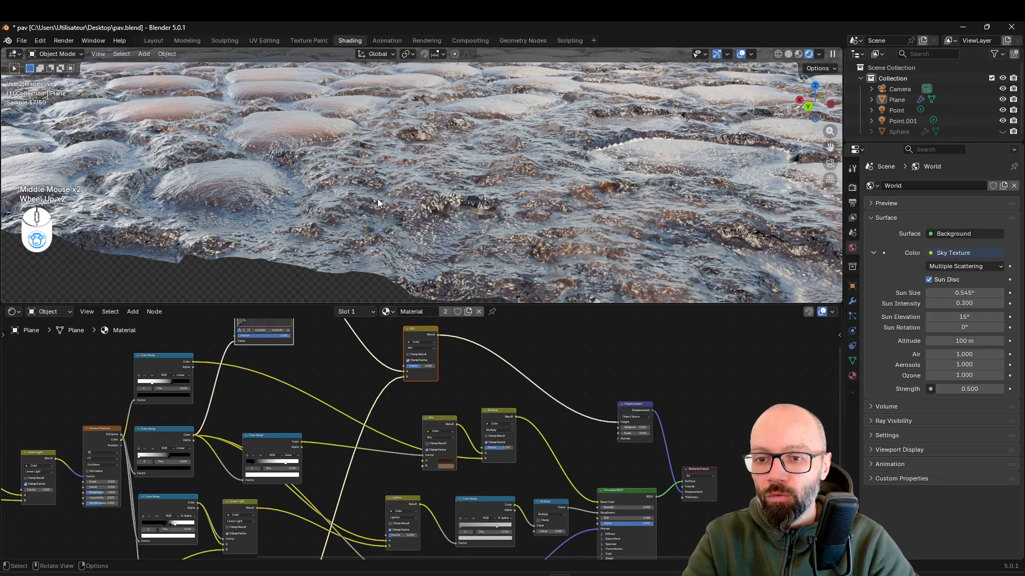
scroll(376, 203, "down", 1)
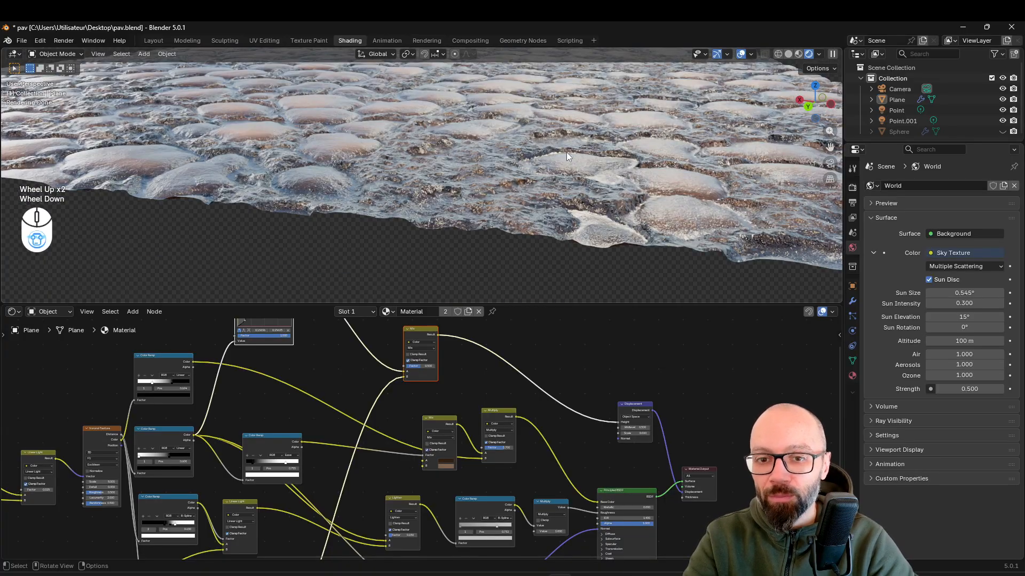
scroll(326, 494, "down", 2)
middle_click_drag(325, 494, 394, 416)
scroll(452, 206, "down", 1)
middle_click_drag(451, 206, 385, 231)
middle_click_drag(421, 198, 349, 231)
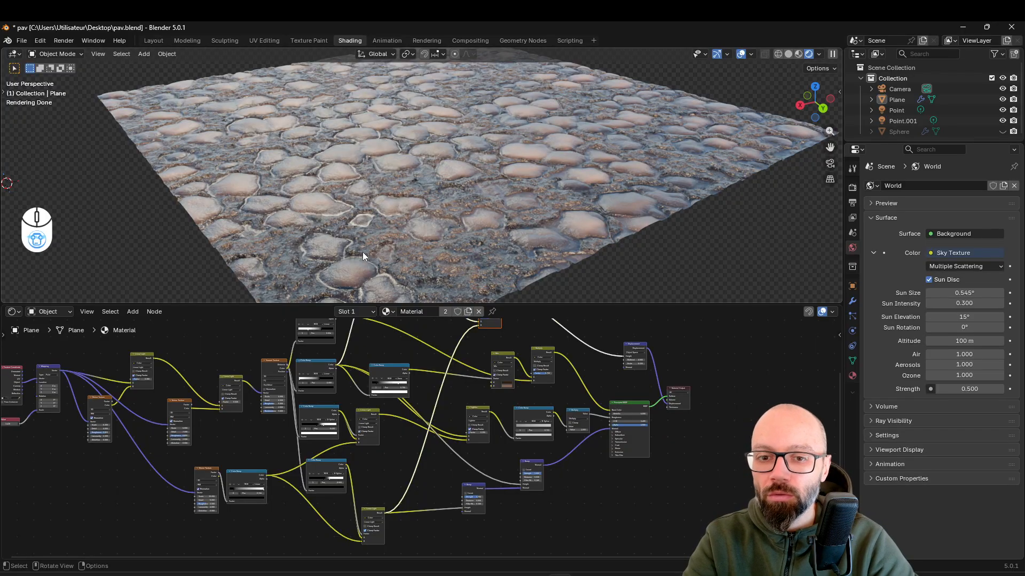
middle_click_drag(446, 450, 455, 475)
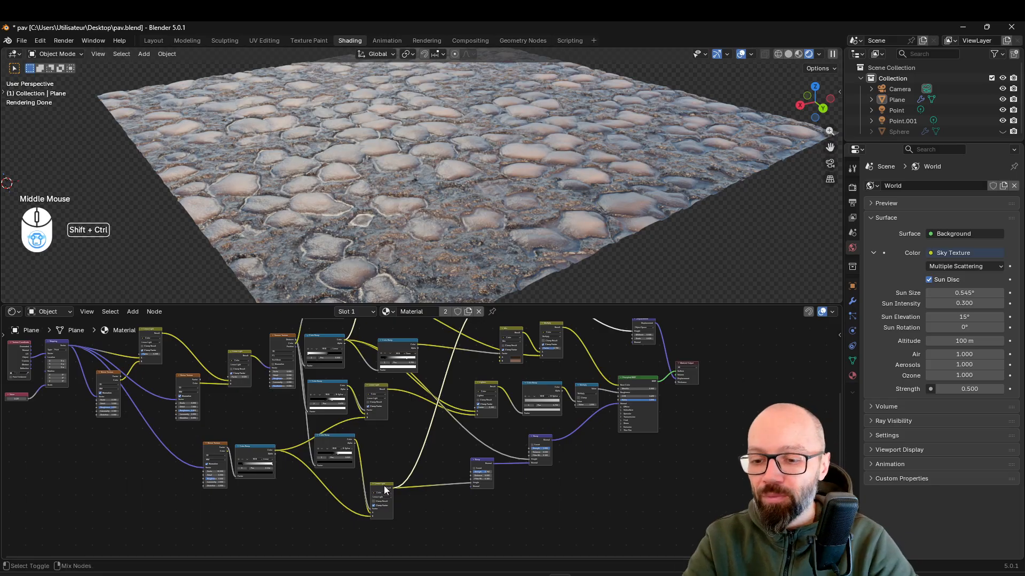
- Preview the lower Linear Light mask and the new Mix node's result on the plane, then return to the full material
left_click(383, 486, "ctrl+shift")
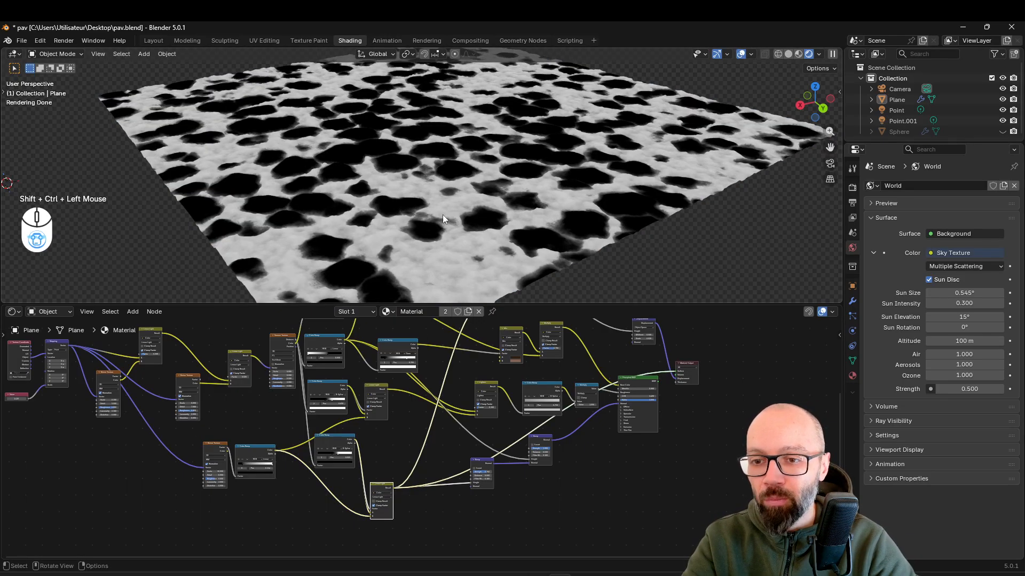
middle_click_drag(510, 356, 459, 435)
left_click(459, 435, "ctrl+shift")
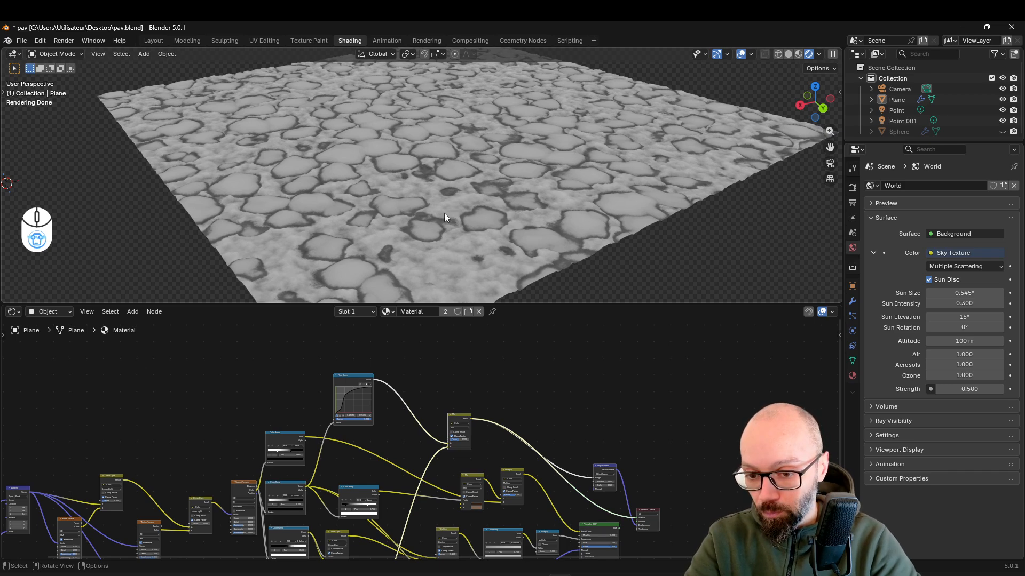
scroll(478, 428, "up", 2)
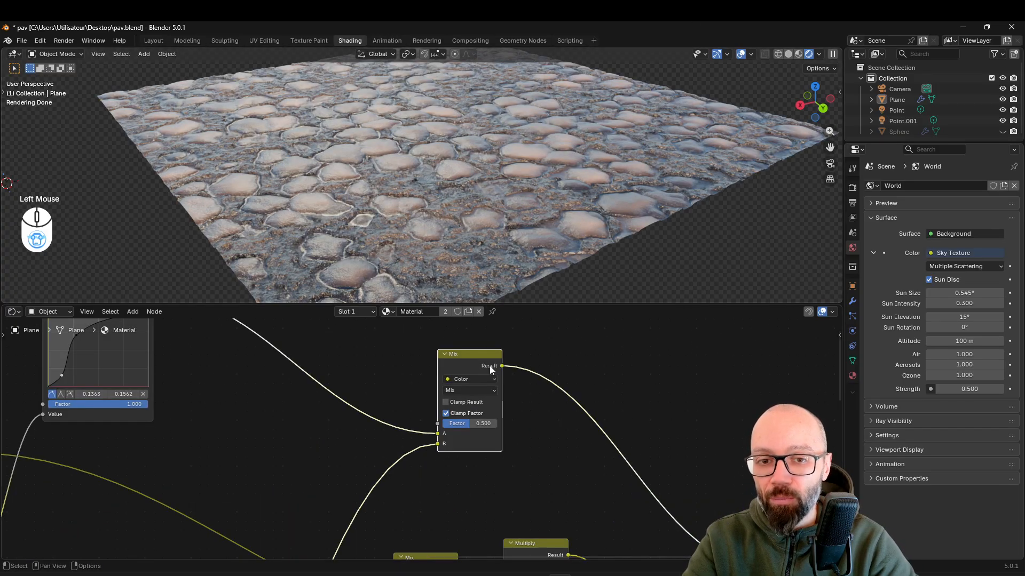
middle_click_drag(416, 406, 411, 376)
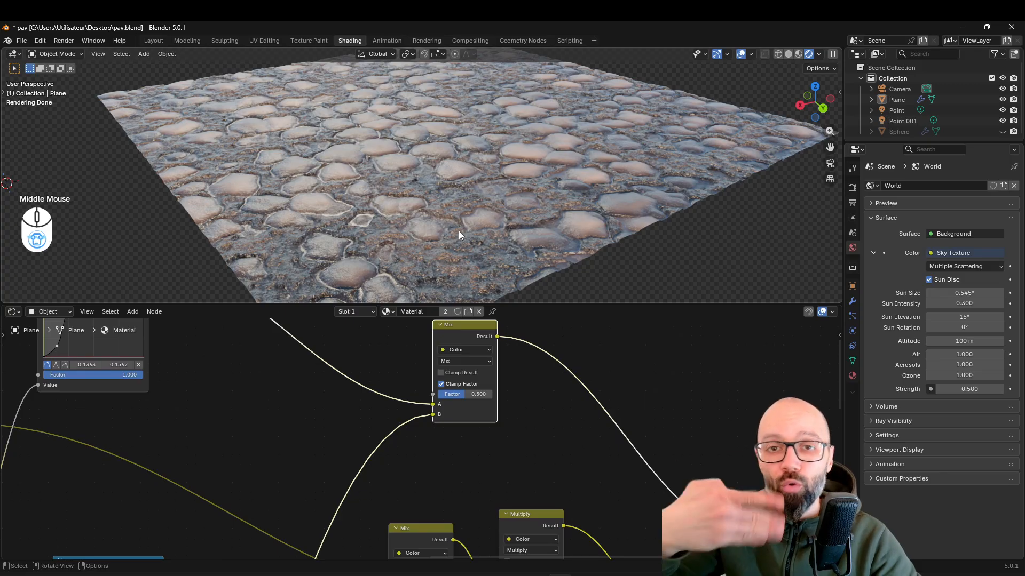
- Insert a Color Ramp on the link into the displacement Mix node's B input and flip its gradient
key("shift+a")
type("color r")
key("Return")
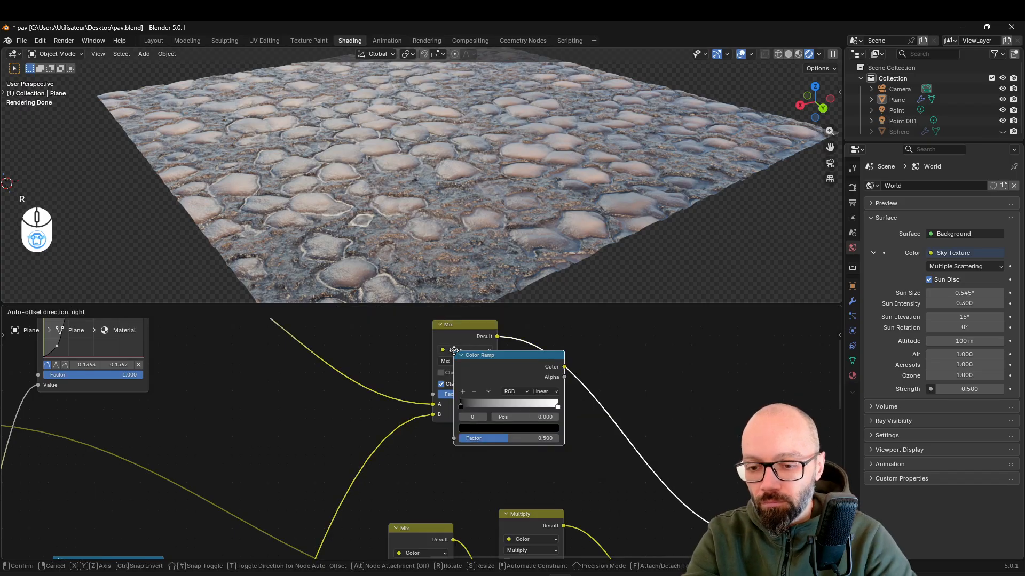
left_click(287, 410)
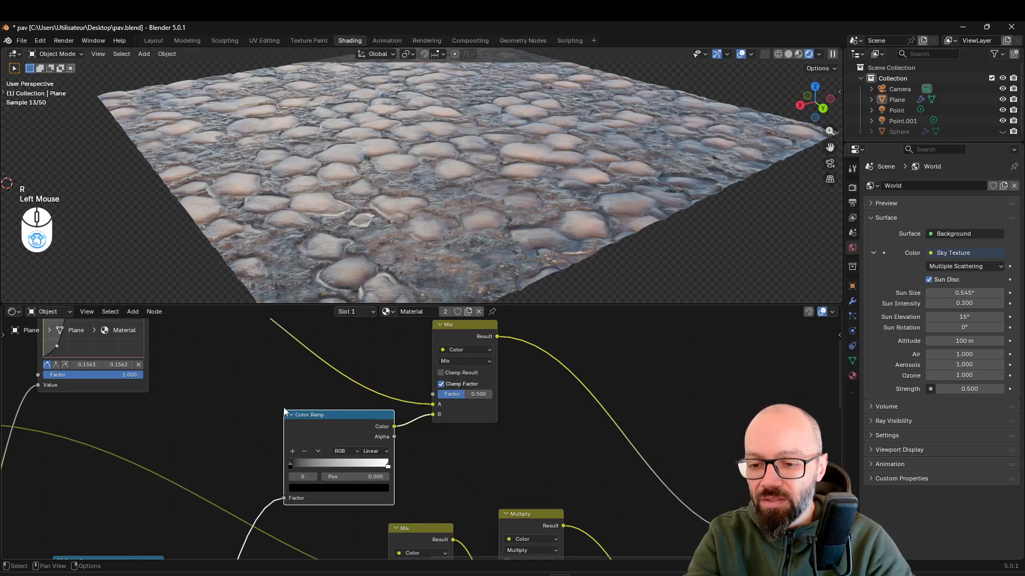
left_click(319, 451)
left_click(336, 457)
scroll(508, 206, "up", 1)
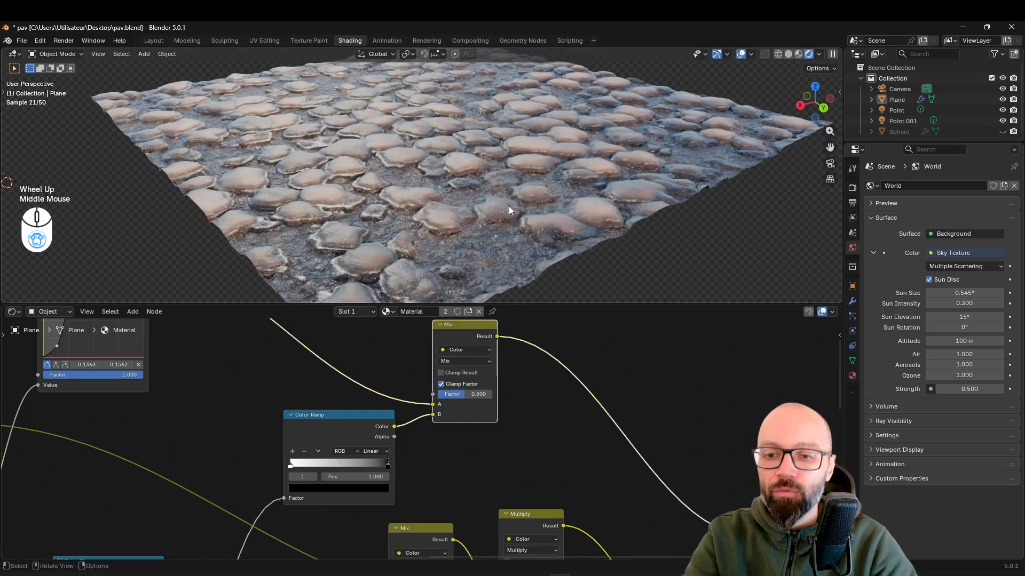
scroll(575, 213, "up", 1)
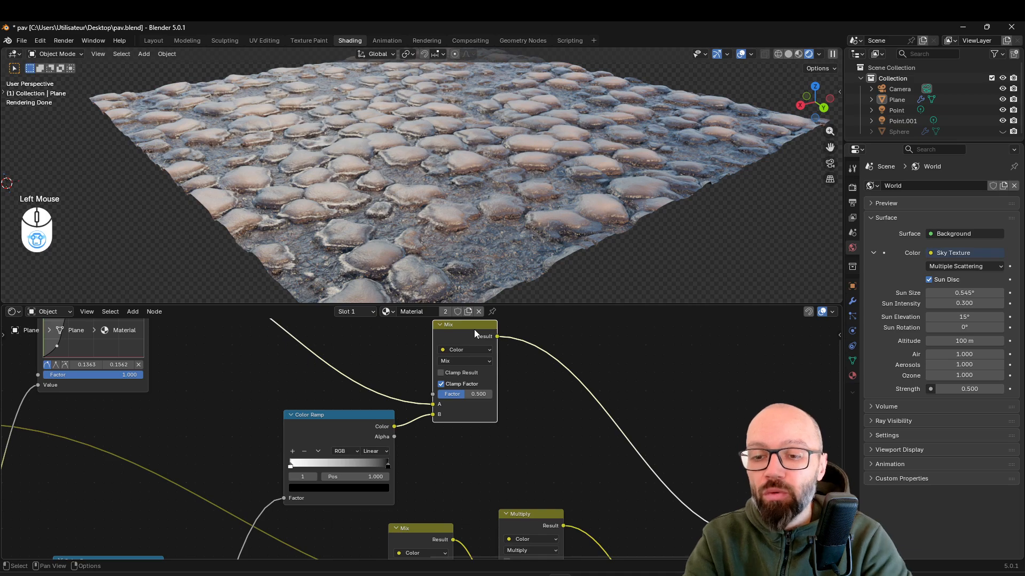
- Reposition the displacement Mix node, set its blending mode to Linear Light and lower its factor to about 0.18
left_click_drag(462, 335, 451, 331)
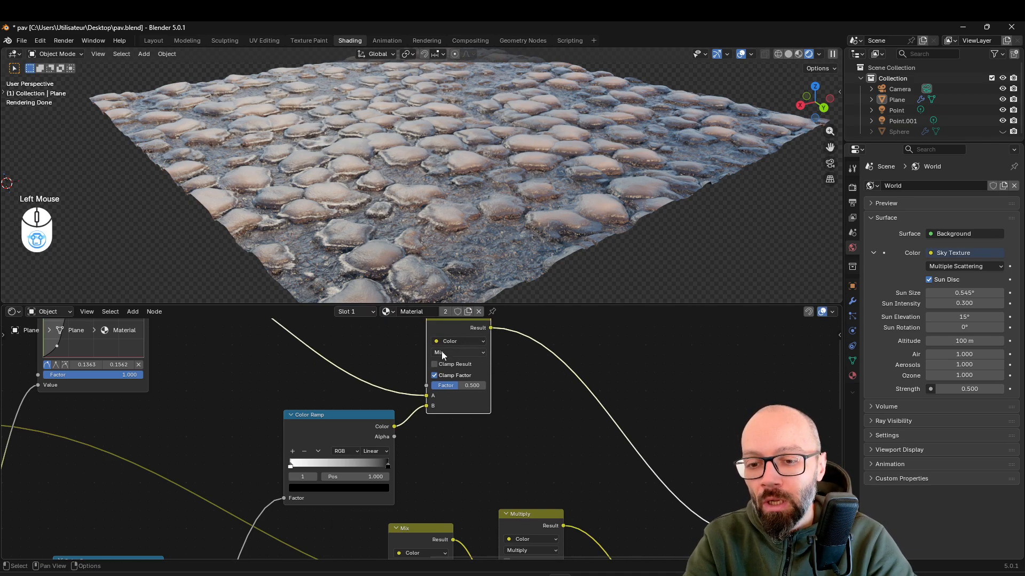
middle_click_drag(453, 350, 427, 405)
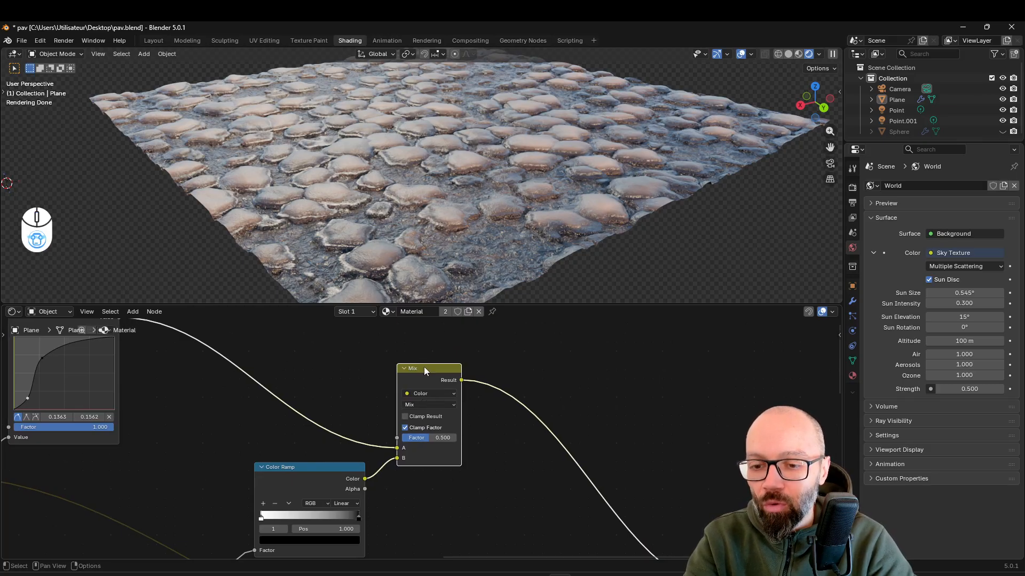
left_click(421, 405)
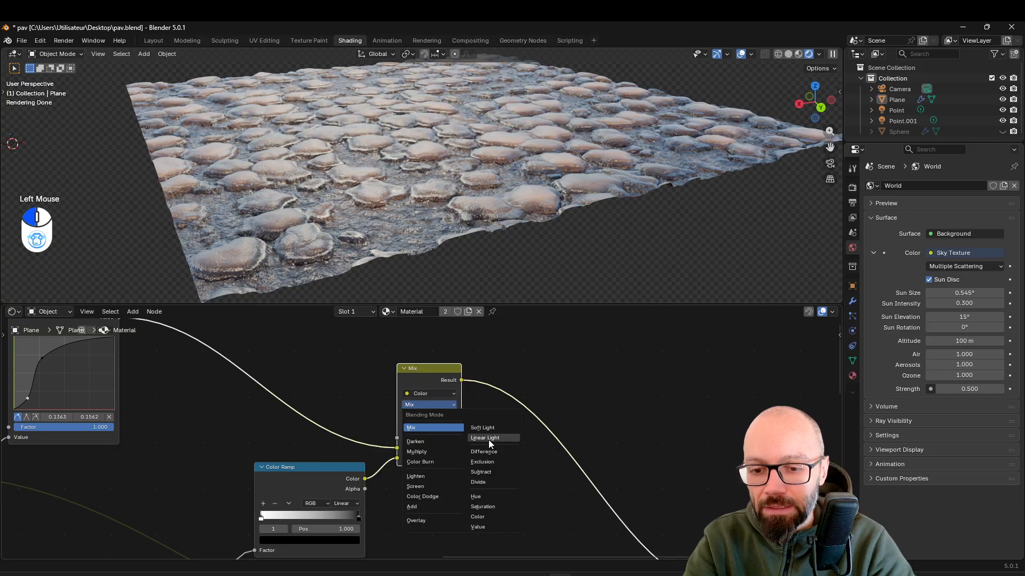
left_click(489, 438)
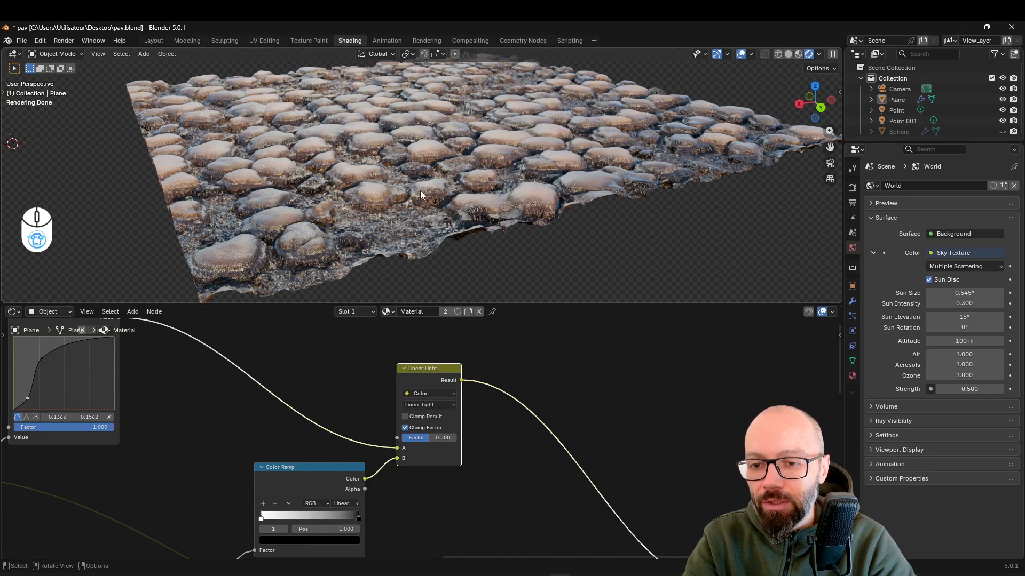
left_click_drag(444, 437, 400, 445)
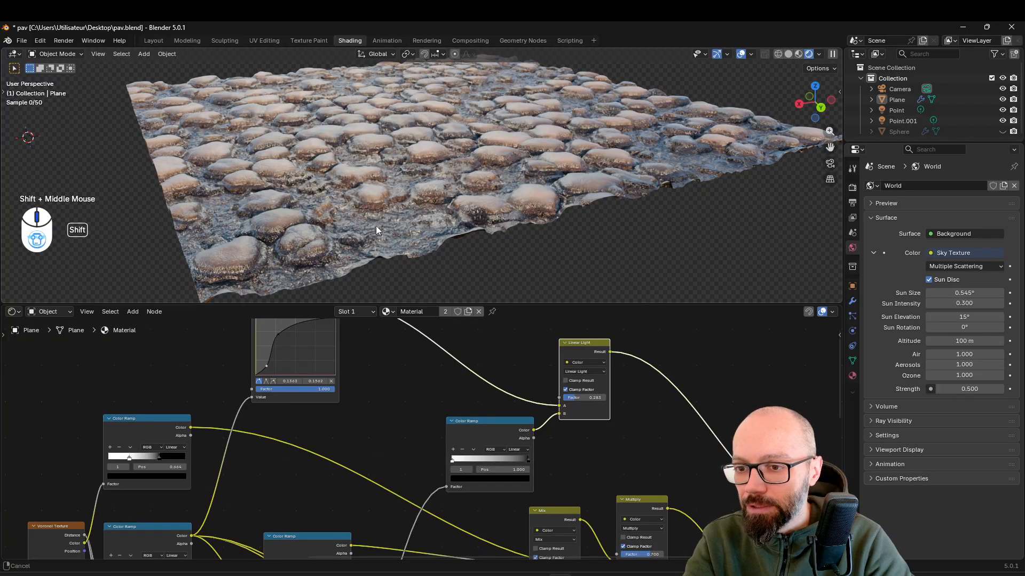
- Preview the Float Curve and the Color Ramp feeding it on a close-up of the stones, then return to the full material
middle_click_drag(376, 226, 424, 207, "shift")
scroll(389, 235, "up", 5)
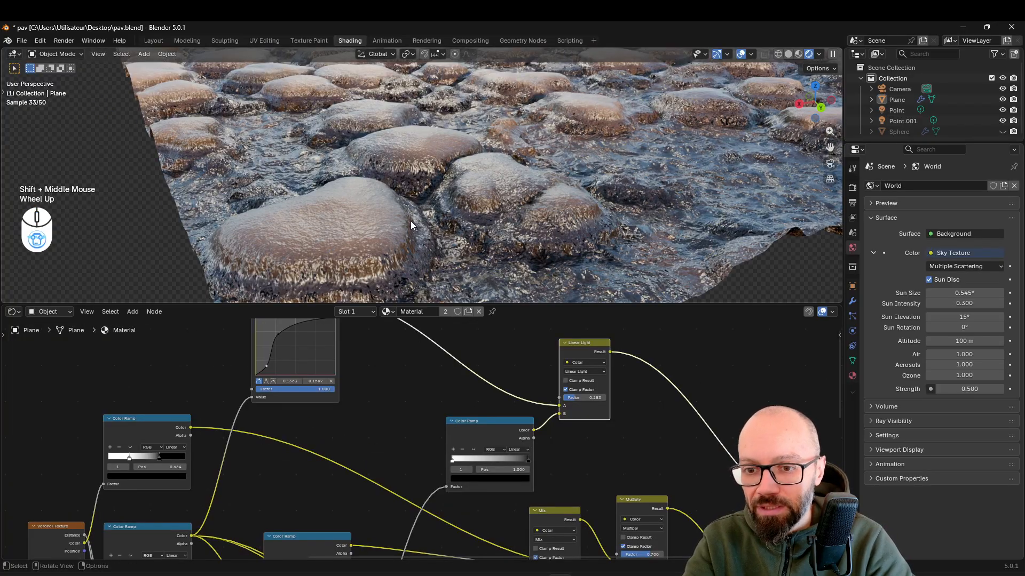
middle_click_drag(327, 314, 453, 557)
left_click(331, 344, "ctrl+shift")
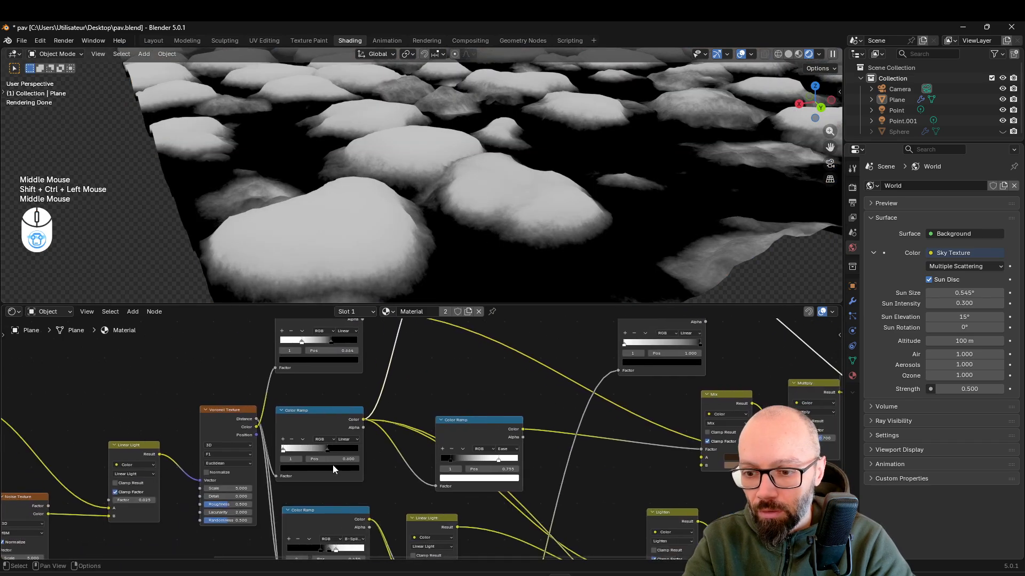
left_click(328, 417, "ctrl+shift")
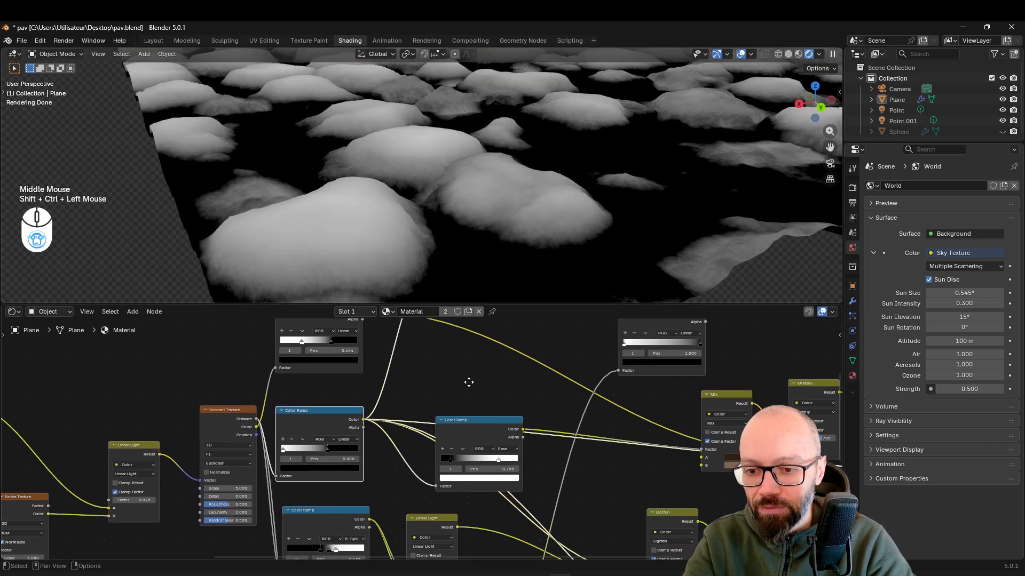
middle_click_drag(343, 416, 342, 442)
scroll(353, 431, "down", 3)
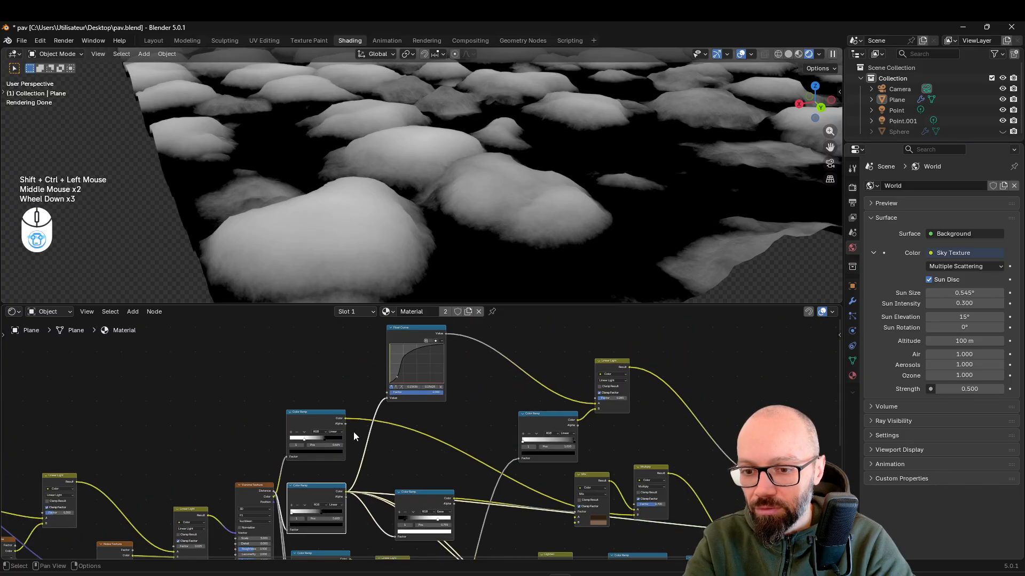
left_click(412, 335, "ctrl+shift")
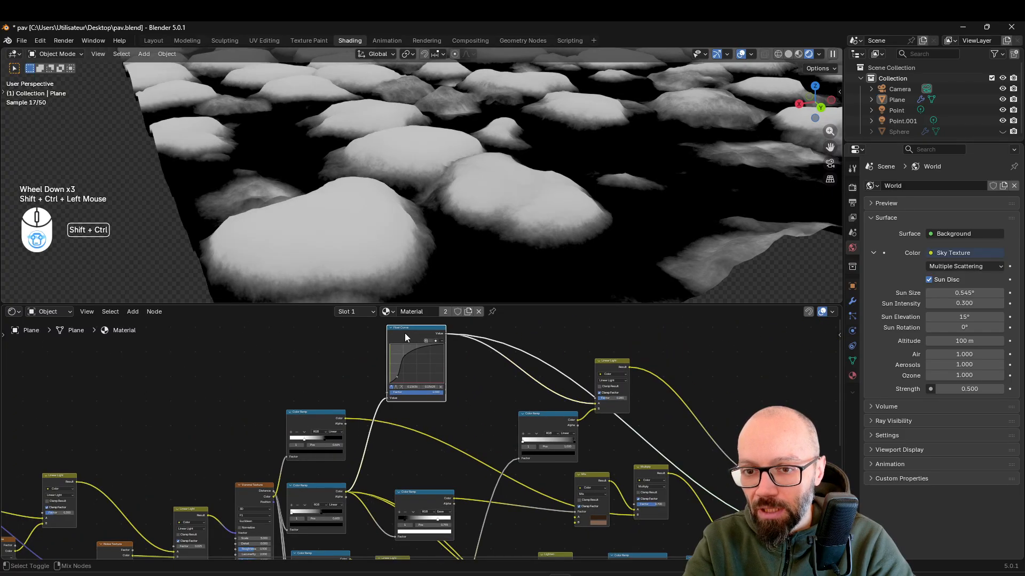
key("Tab")
middle_click_drag(776, 546, 621, 475)
left_click(622, 476, "ctrl+shift")
- Move the black stop of the Color Ramp feeding the Float Curve to about 0.47
middle_click_drag(205, 456, 327, 465)
scroll(329, 468, "up", 2)
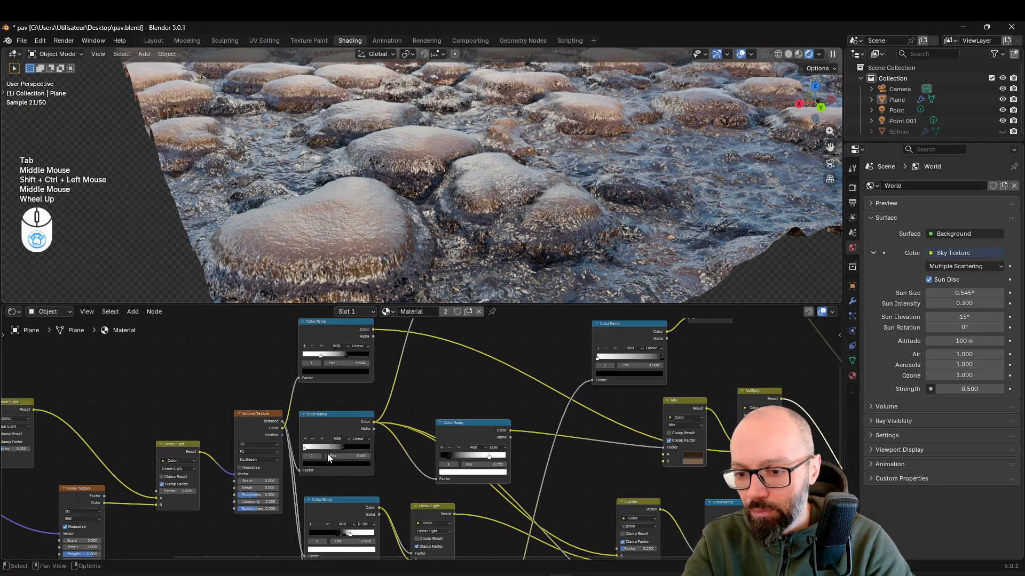
left_click(337, 451)
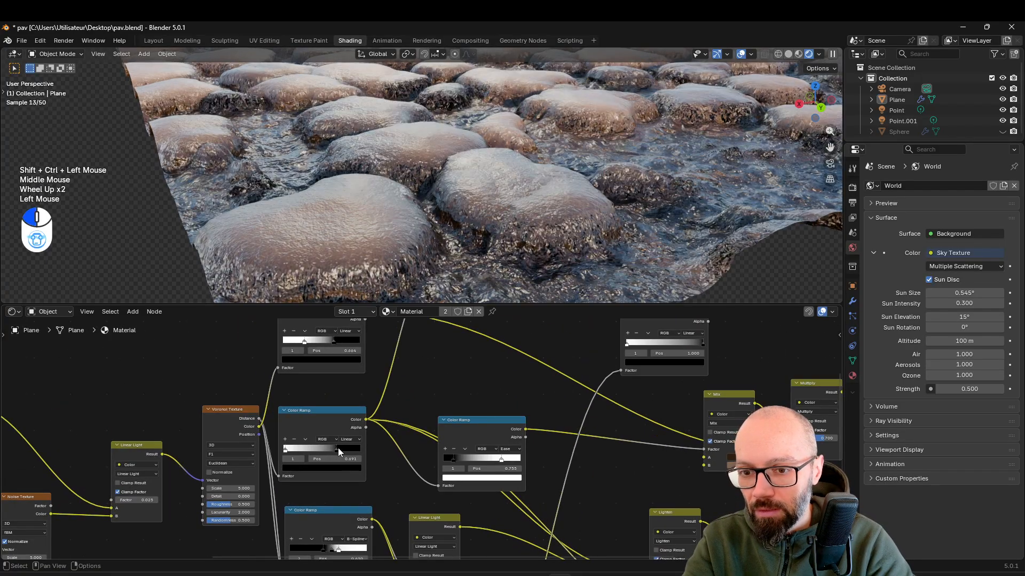
scroll(480, 176, "down", 2)
middle_click_drag(480, 176, 550, 181)
scroll(524, 179, "down", 1)
scroll(428, 413, "up", 2)
- Reshape the Float Curve by lowering its lower point and moving its upper point to 0.3636, 0.7500
middle_click_drag(427, 413, 347, 383)
scroll(351, 414, "up", 2)
scroll(459, 195, "up", 3)
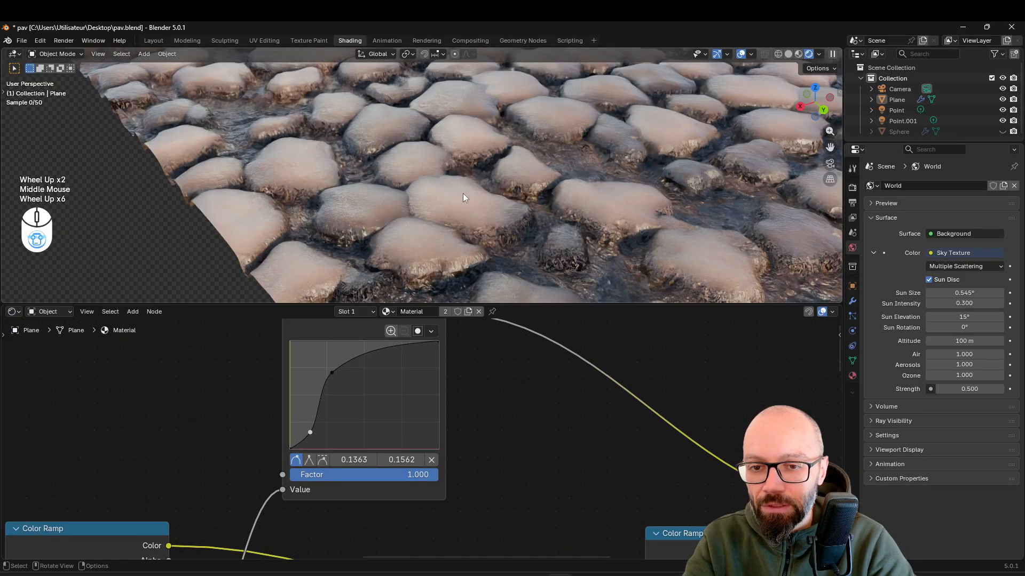
scroll(309, 441, "up", 1)
left_click_drag(269, 430, 268, 439)
left_click_drag(298, 349, 315, 343)
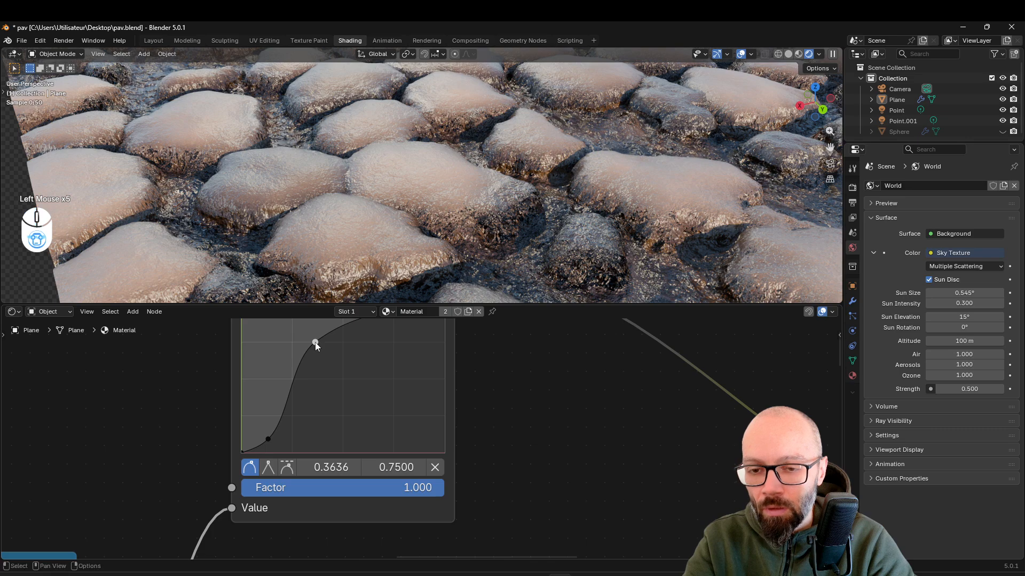
- Examine the reshaped stones from several angles and review the displacement part of the node tree
scroll(459, 188, "down", 2)
middle_click_drag(467, 187, 443, 206)
scroll(480, 205, "down", 2)
middle_click_drag(510, 205, 479, 301)
scroll(539, 207, "up", 1)
scroll(460, 437, "down", 5)
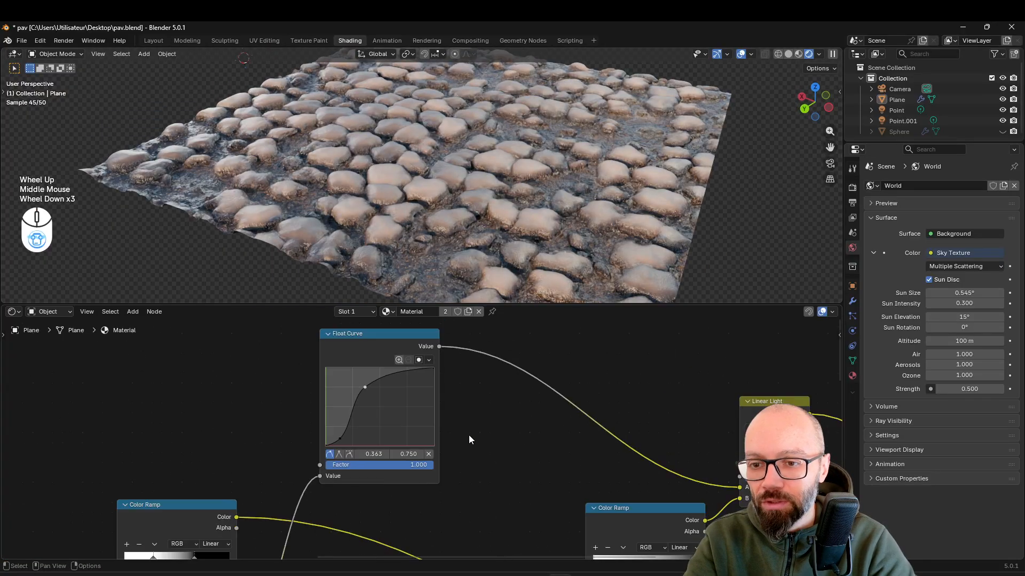
middle_click_drag(408, 426, 353, 407)
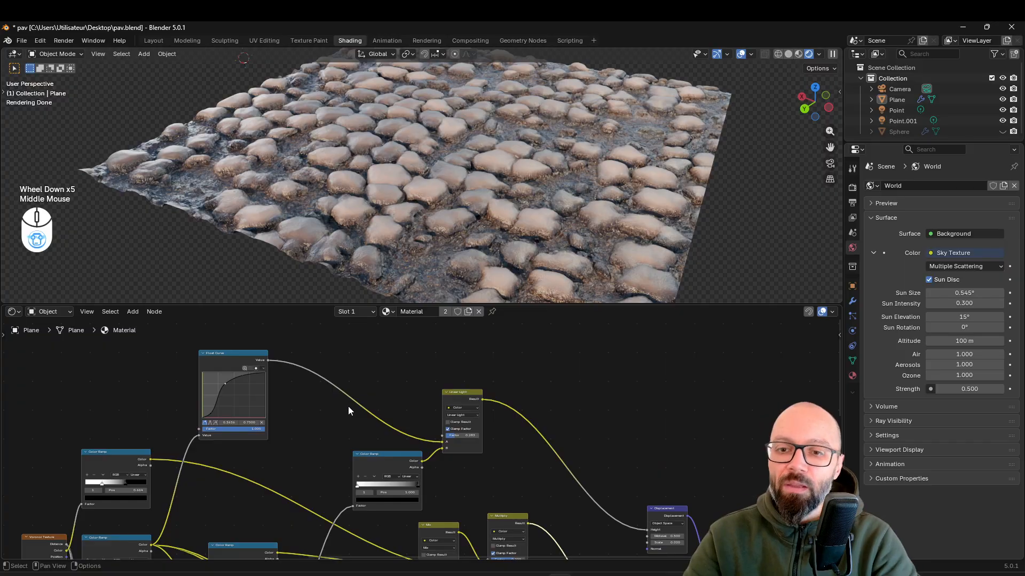
middle_click_drag(542, 235, 518, 216)
scroll(475, 223, "up", 2)
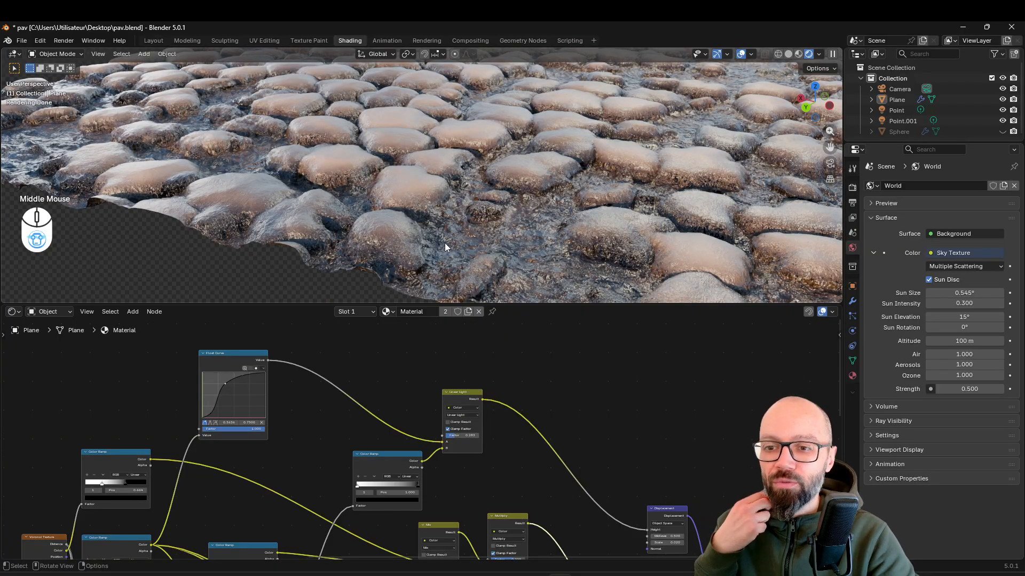
middle_click_drag(446, 247, 459, 289)
scroll(483, 428, "down", 3)
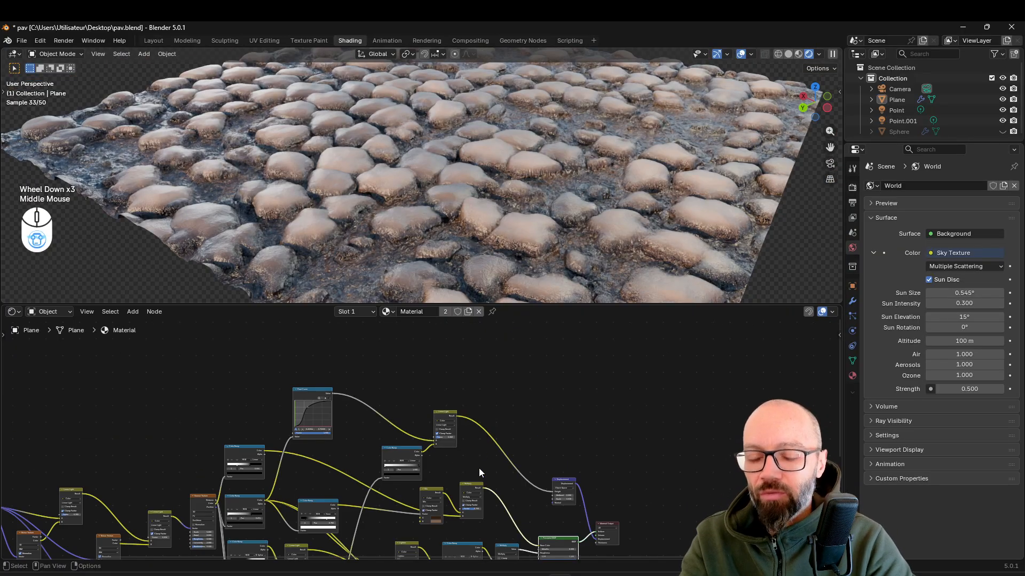
scroll(434, 409, "down", 2)
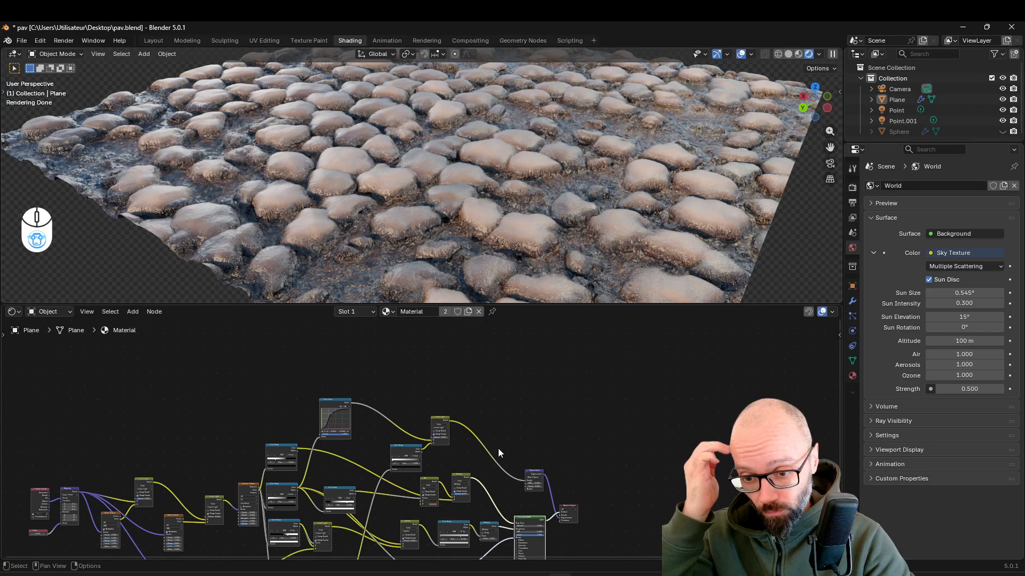
mouse_move(337, 457)
middle_mouse_down()
mouse_move(384, 442)
mouse_move(320, 468)
middle_mouse_up()
scroll(373, 451, "up", 2)
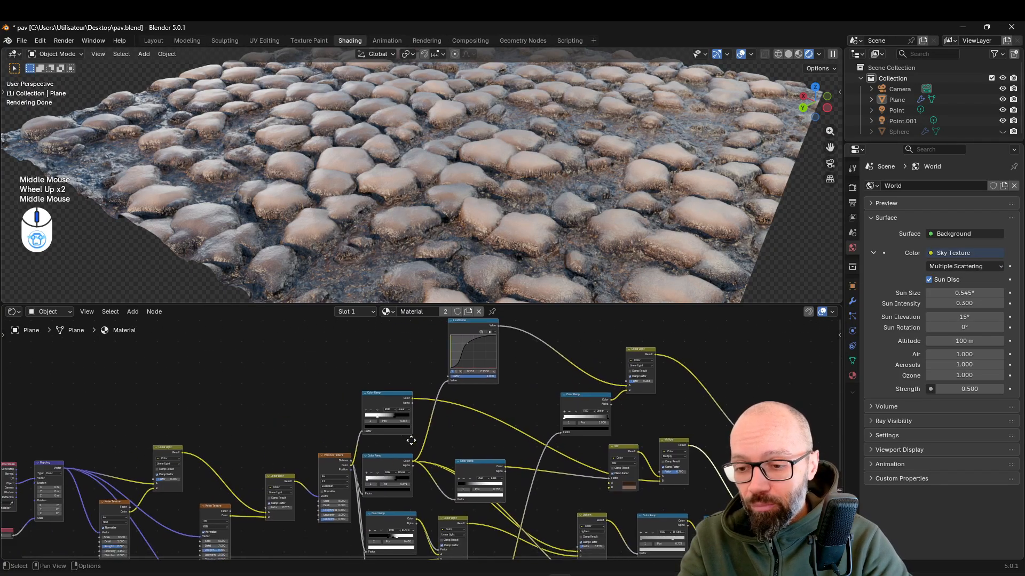
scroll(320, 468, "up", 3)
left_click_drag(309, 480, 342, 470)
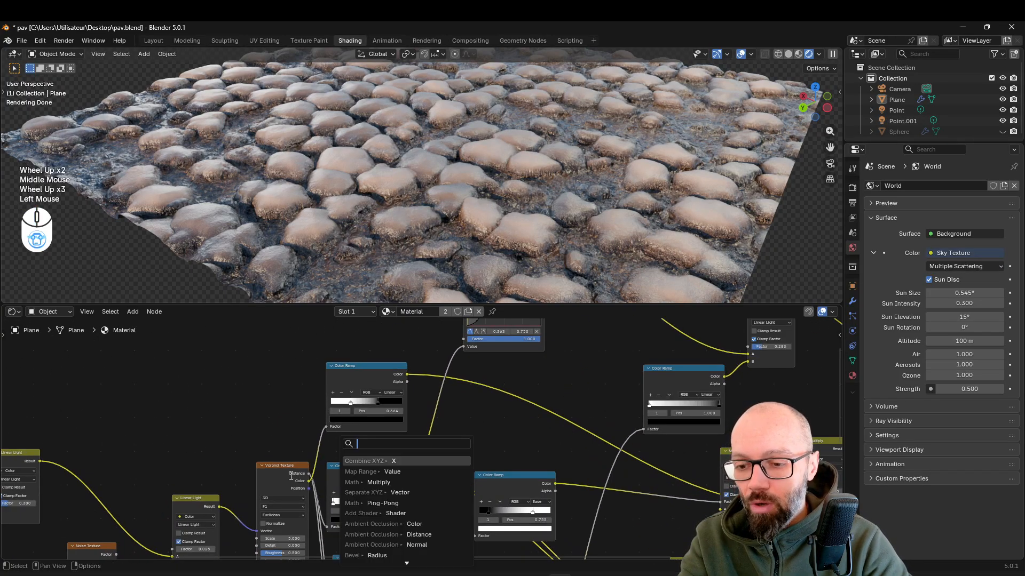
left_click(308, 482)
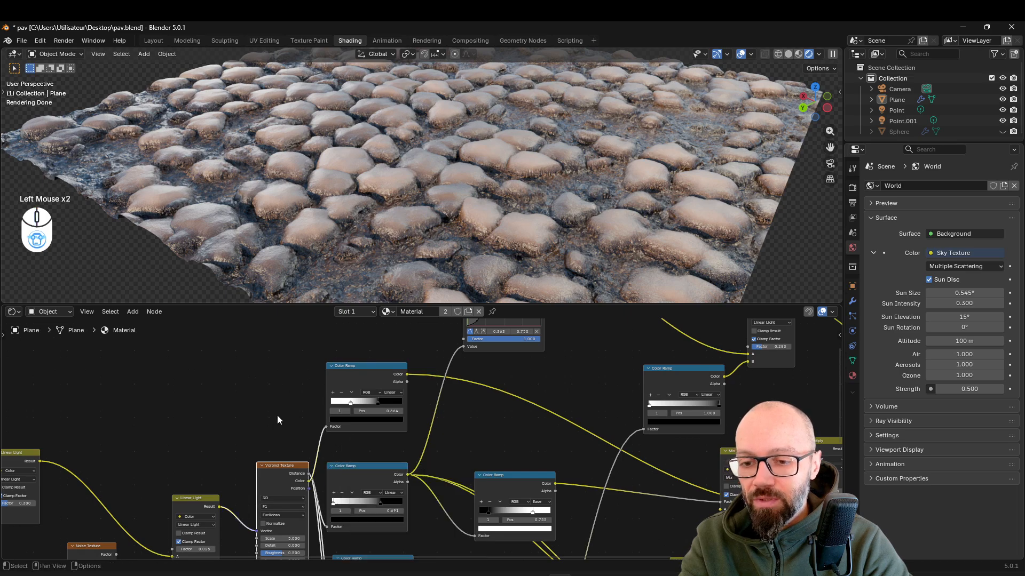
scroll(432, 456, "down", 4)
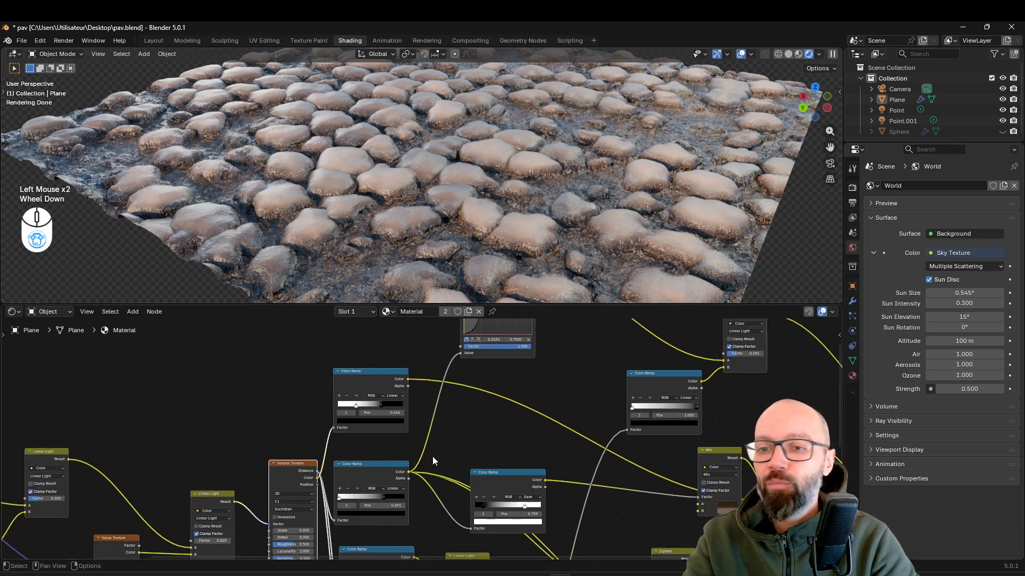
- Move the Linear Light node away from the Float Curve to make room between the two nodes
left_click(341, 455)
middle_click_drag(476, 334, 370, 354)
left_click_drag(379, 354, 404, 358)
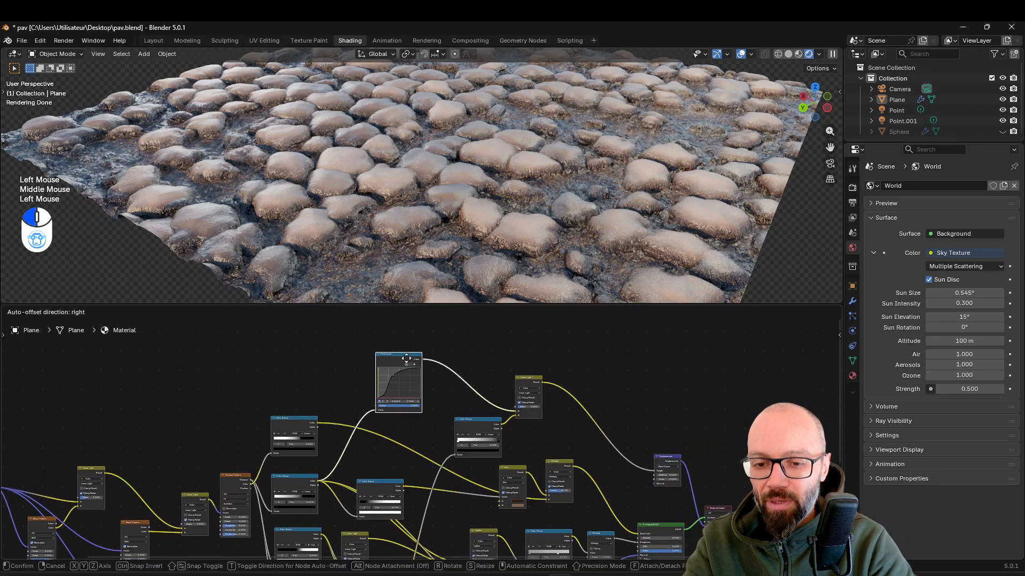
left_click_drag(534, 384, 593, 373)
left_click(409, 363)
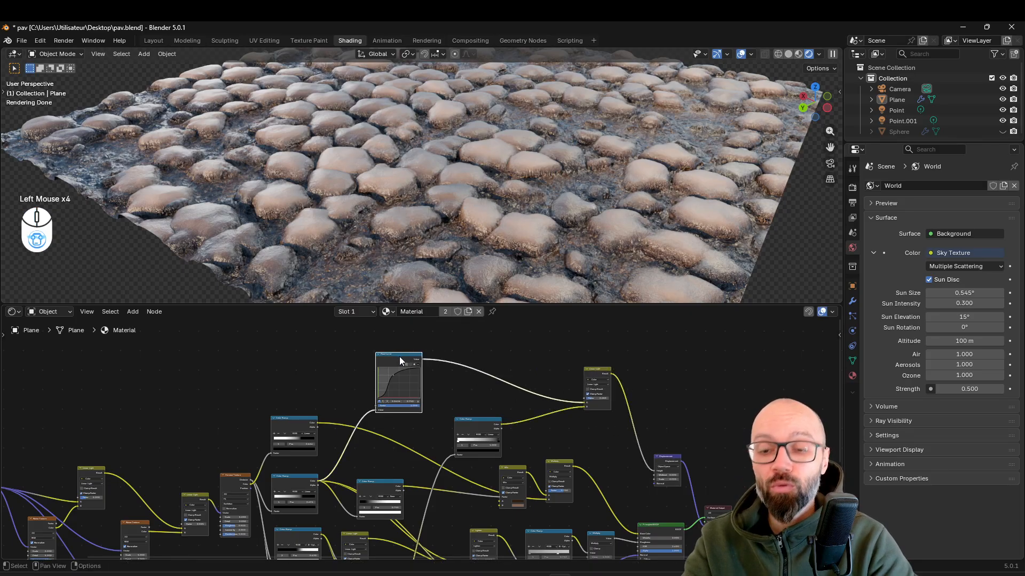
- Preview the outputs of the Float Curve and the Linear Light node, then return to the full material
left_click(400, 361, "ctrl+shift")
left_click(596, 375, "ctrl+shift")
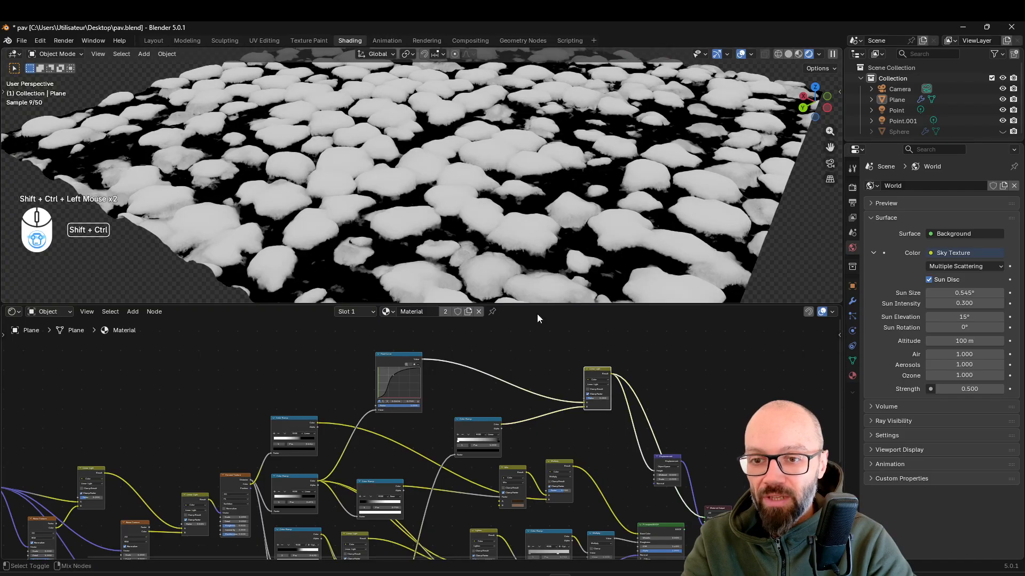
key("ctrl+z")
key("ctrl+z")
key("ctrl+z")
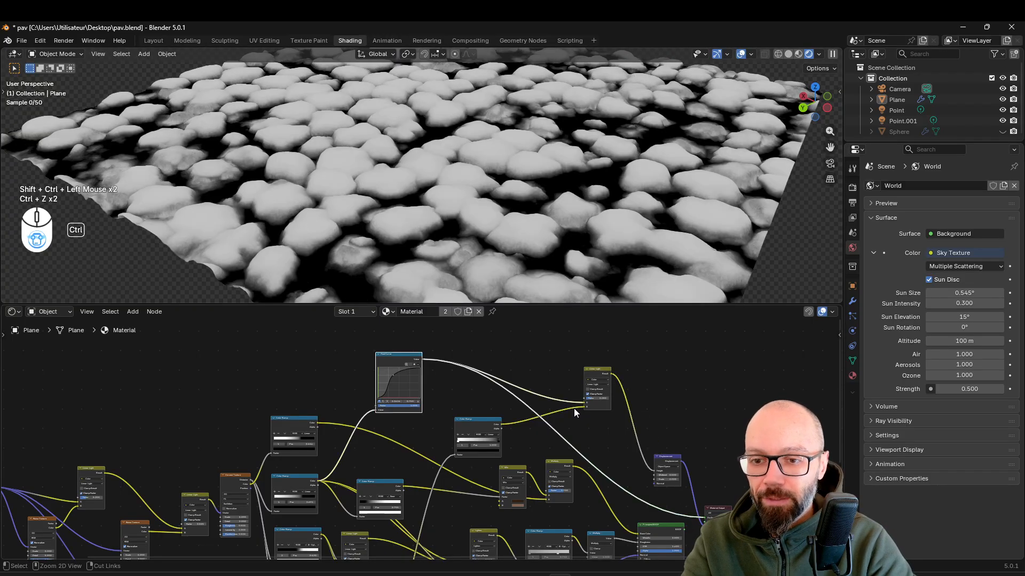
- Insert a Mix Color node between the Float Curve and Linear Light, and connect the Voronoi Texture to its B input
key("shift+a")
type("mixc")
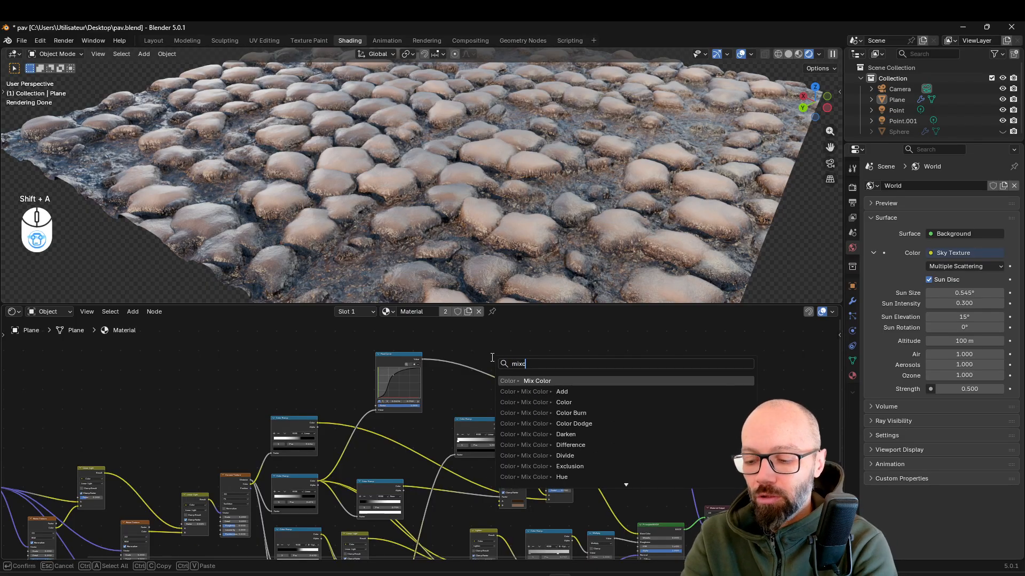
key("Return")
left_click(492, 361)
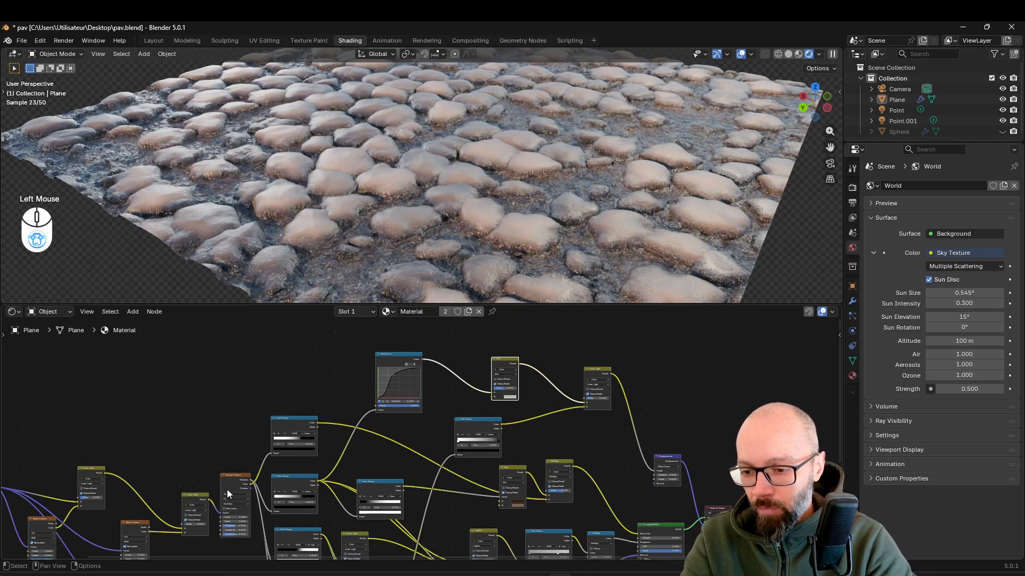
left_click(250, 487)
left_click_drag(251, 486, 489, 400)
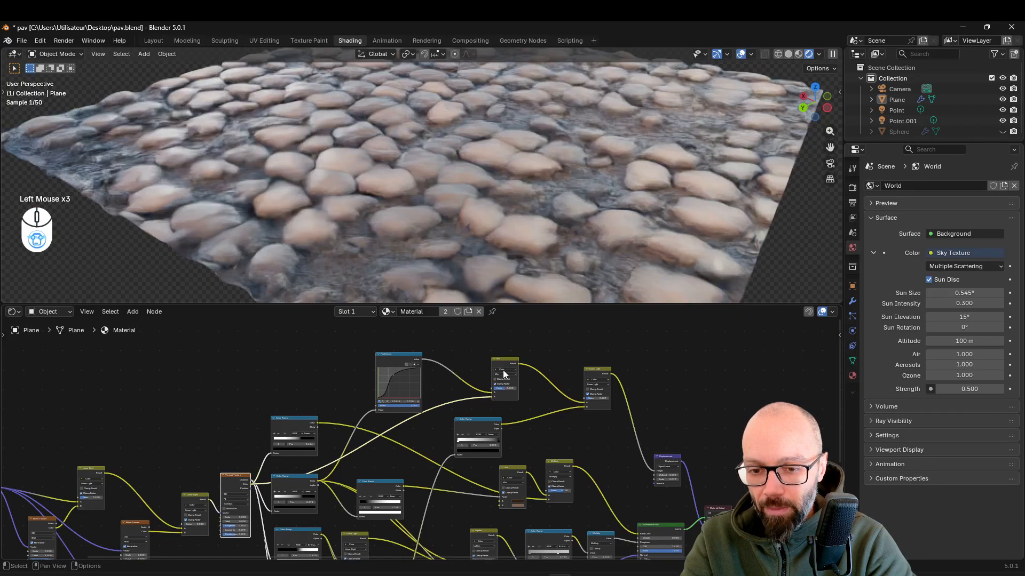
- Set the blending mode of the new Mix node to Multiply
mouse_move(472, 383)
middle_mouse_down()
mouse_move(443, 328)
mouse_move(460, 399)
middle_mouse_up()
scroll(444, 328, "up", 3)
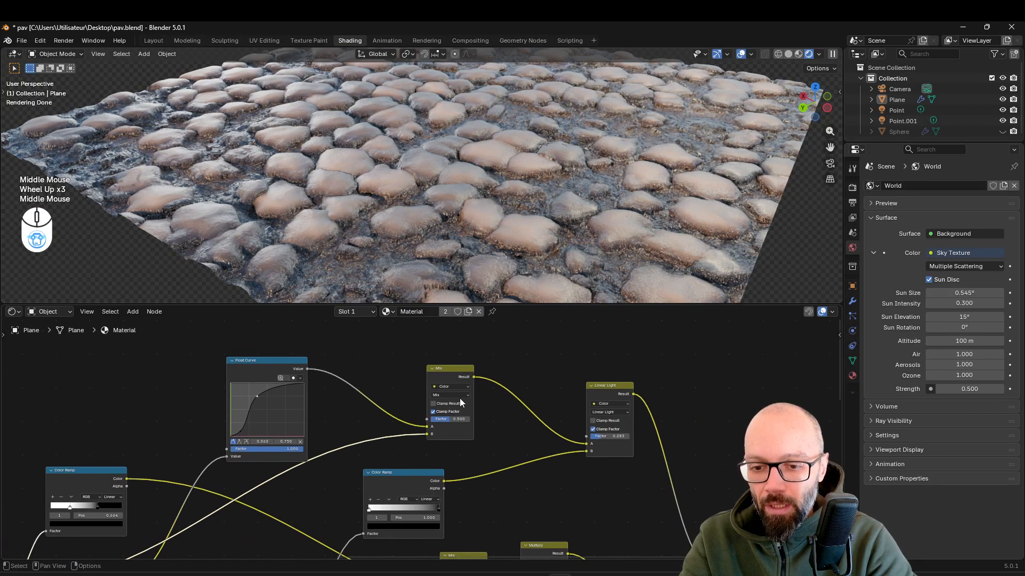
left_click(460, 398)
left_click(464, 395)
left_click(459, 427)
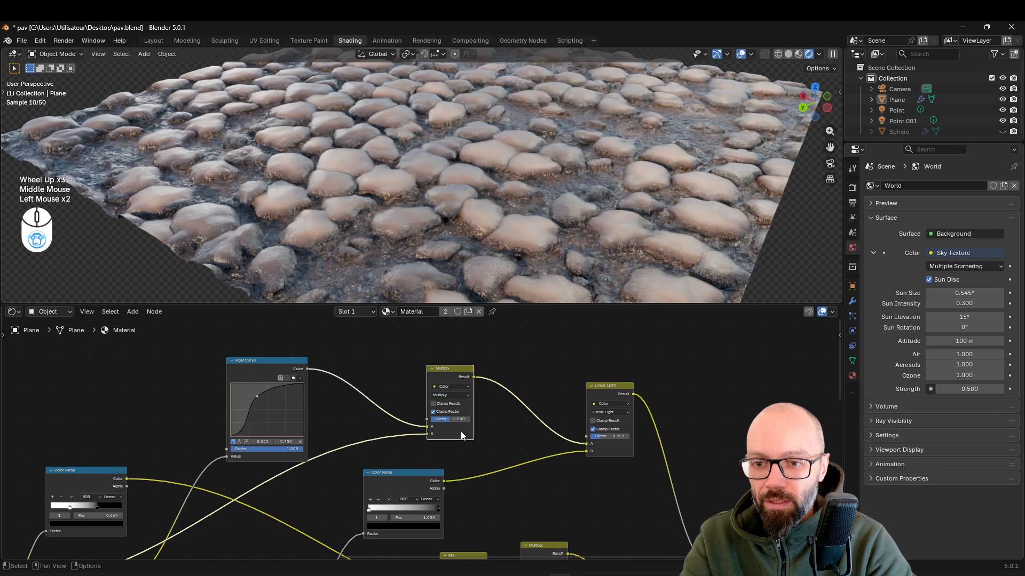
- Raise the Multiply node's factor to 1.000 and check the stones from a low angle
scroll(427, 427, "up", 3)
left_click_drag(456, 412, 483, 412)
middle_click_drag(464, 203, 485, 190)
middle_click_drag(562, 207, 549, 222, "shift")
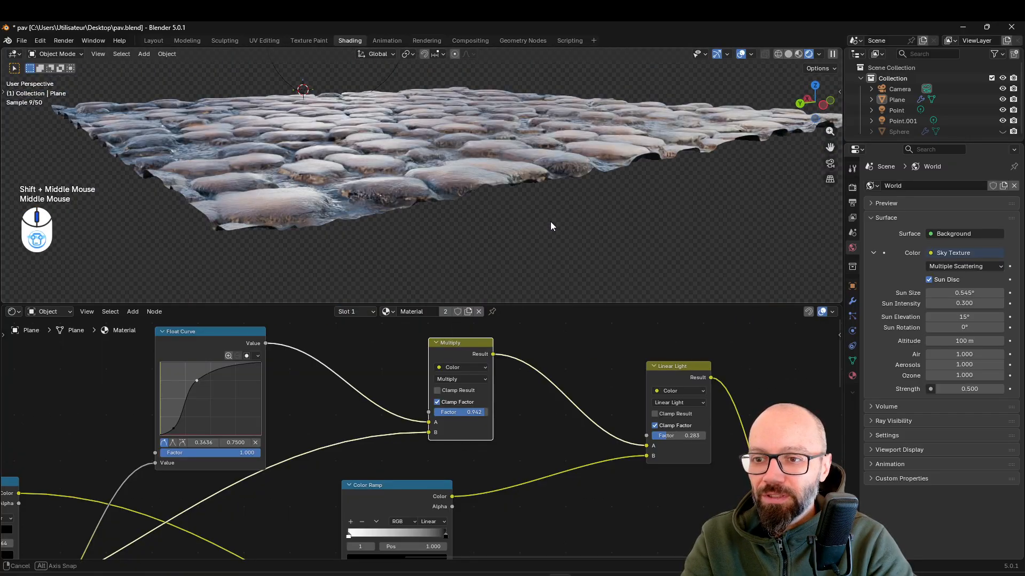
scroll(446, 422, "down", 2)
left_click_drag(449, 419, 457, 420)
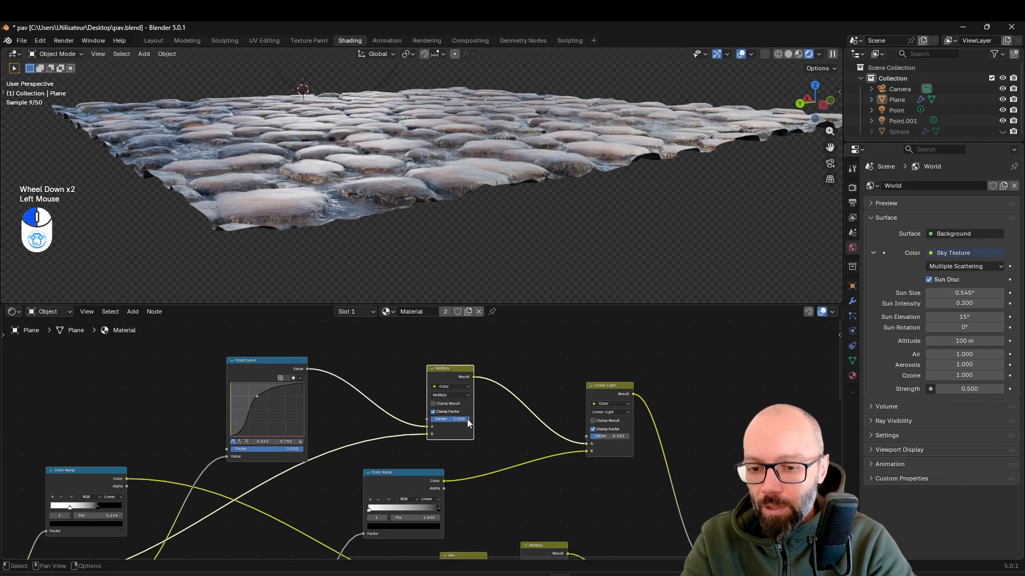
middle_click_drag(494, 160, 501, 163)
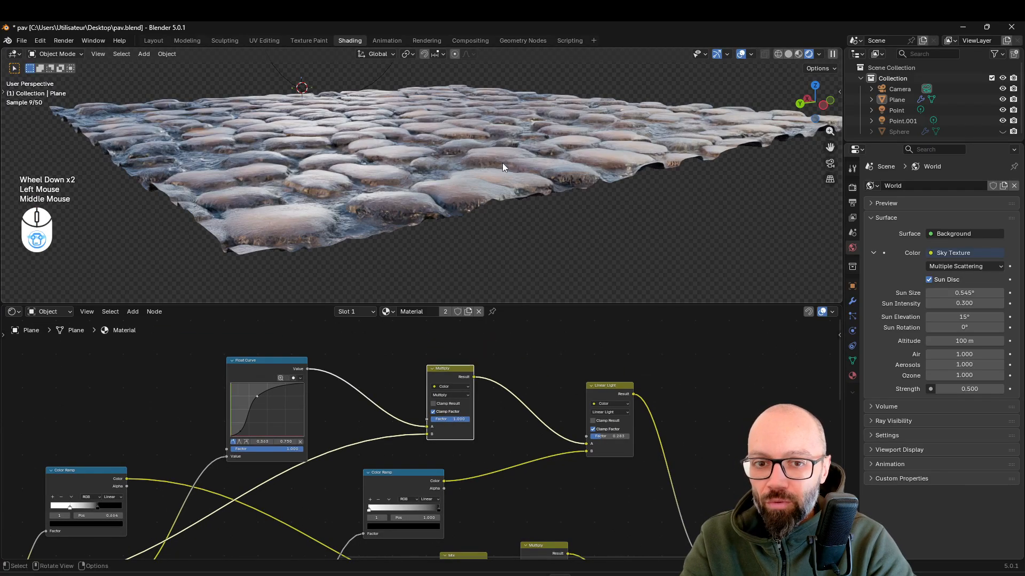
- Insert a Color Ramp on the link from the Voronoi Texture to the Multiply node
middle_click_drag(313, 525, 353, 555)
scroll(355, 402, "down", 2)
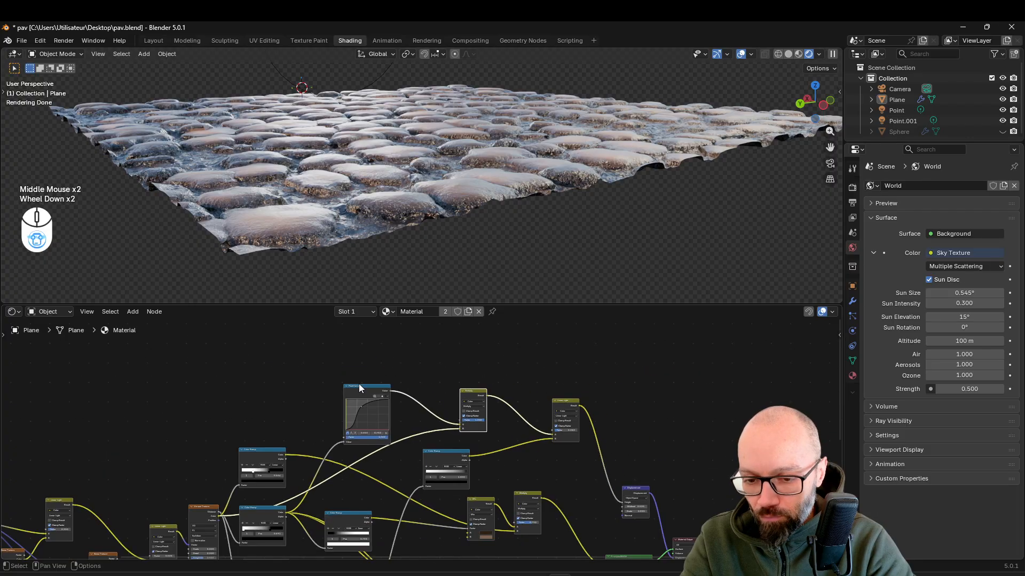
mouse_move(477, 397)
left_mouse_down()
mouse_move(454, 386)
mouse_move(470, 352)
mouse_move(459, 406)
mouse_move(482, 393)
left_mouse_up()
key("shift+a")
left_click(395, 372)
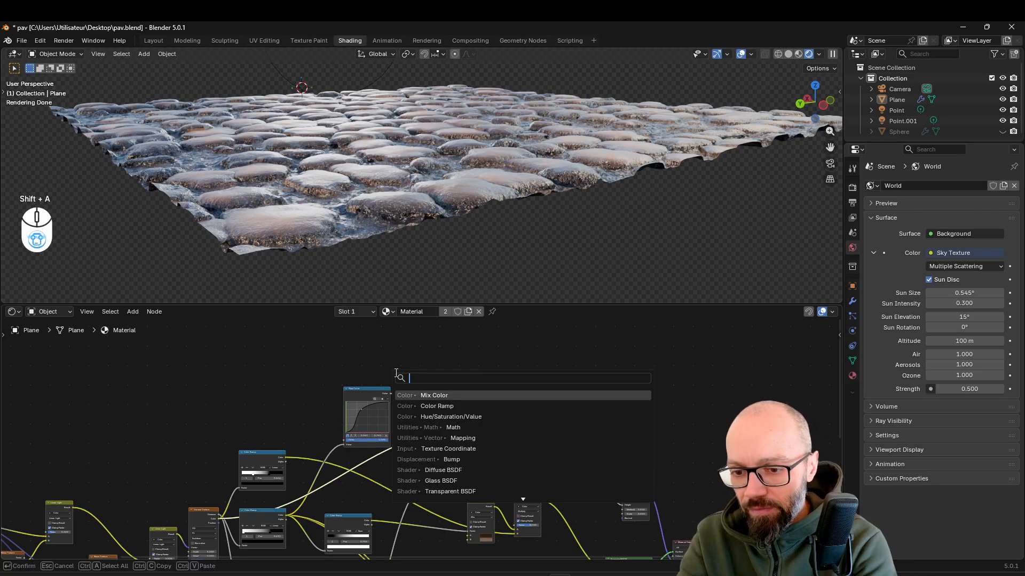
key("Down")
key("Return")
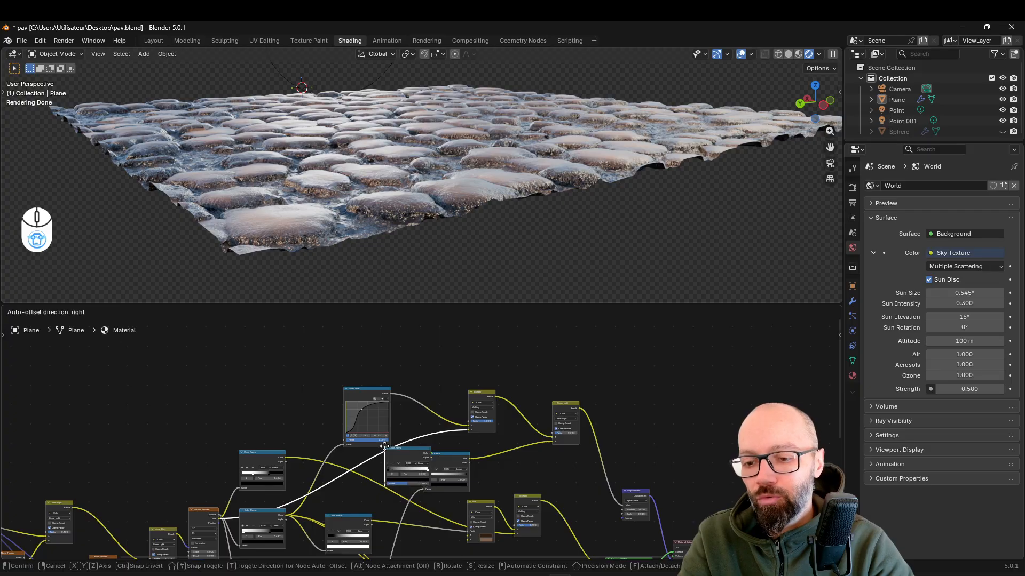
left_click(384, 446)
- Arrange the new Color Ramp and the Multiply node above the Float Curve
left_click_drag(406, 456, 302, 398)
left_click_drag(482, 435, 451, 373)
left_click_drag(286, 387, 319, 411)
- Move the new Color Ramp's black stop to about 0.41, trying B-Spline interpolation before restoring Linear
middle_click_drag(319, 411, 436, 476)
scroll(345, 482, "up", 2)
mouse_move(321, 485)
left_mouse_down()
mouse_move(386, 482)
mouse_move(340, 481)
left_mouse_up()
left_click(380, 474)
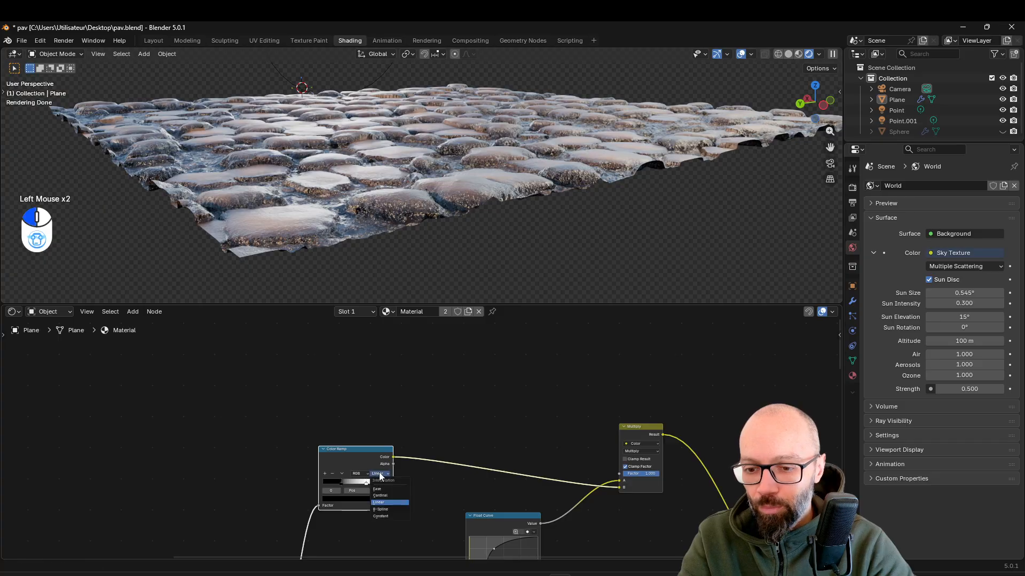
left_click(391, 510)
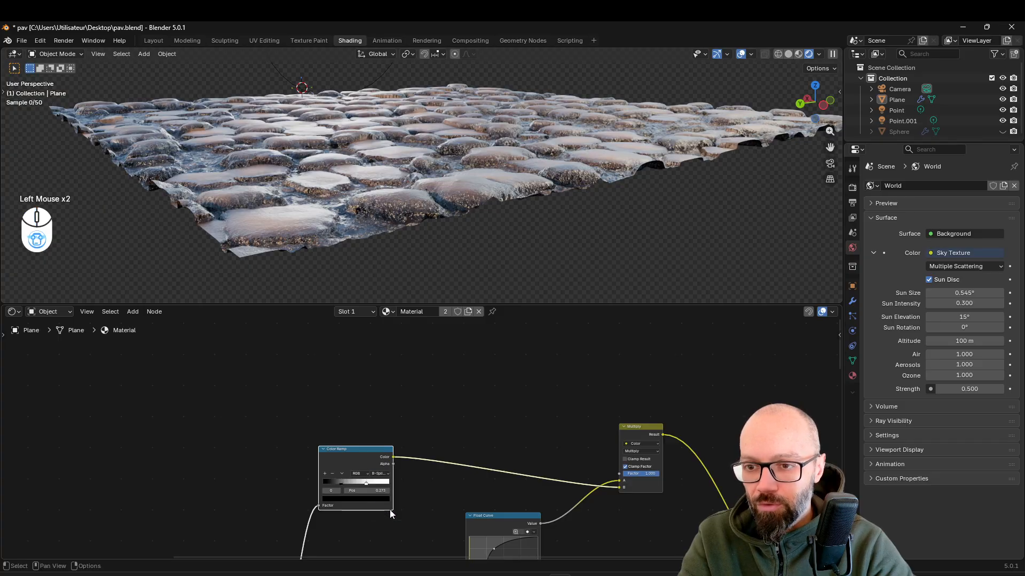
left_click_drag(345, 485, 357, 485)
left_click(384, 476)
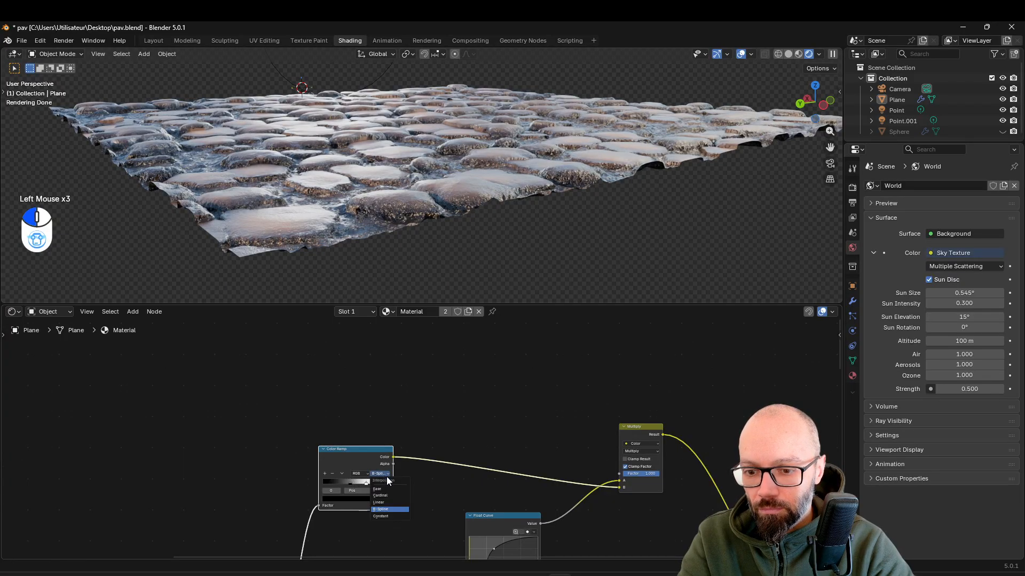
left_click(388, 503)
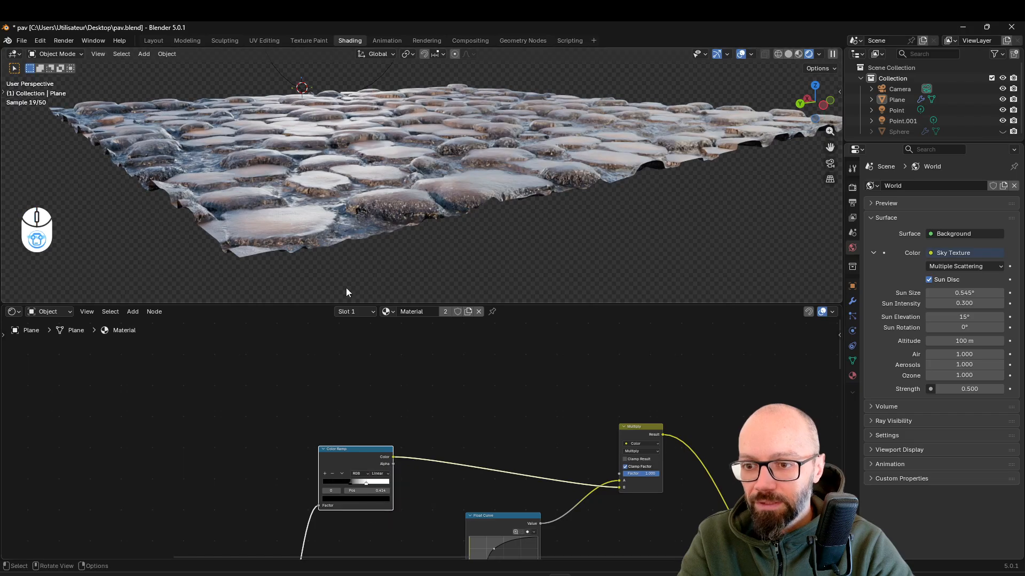
- Lower the Multiply node's factor to 0.500 with Clamp Factor enabled, judging it on a close-up of the stones
middle_click_drag(343, 292, 560, 213)
scroll(491, 201, "down", 2)
middle_click_drag(492, 171, 399, 196)
scroll(466, 157, "up", 2)
scroll(565, 228, "up", 1)
middle_click_drag(564, 197, 540, 178, "shift")
middle_click_drag(595, 408, 528, 379)
scroll(587, 438, "up", 2)
left_click(547, 435)
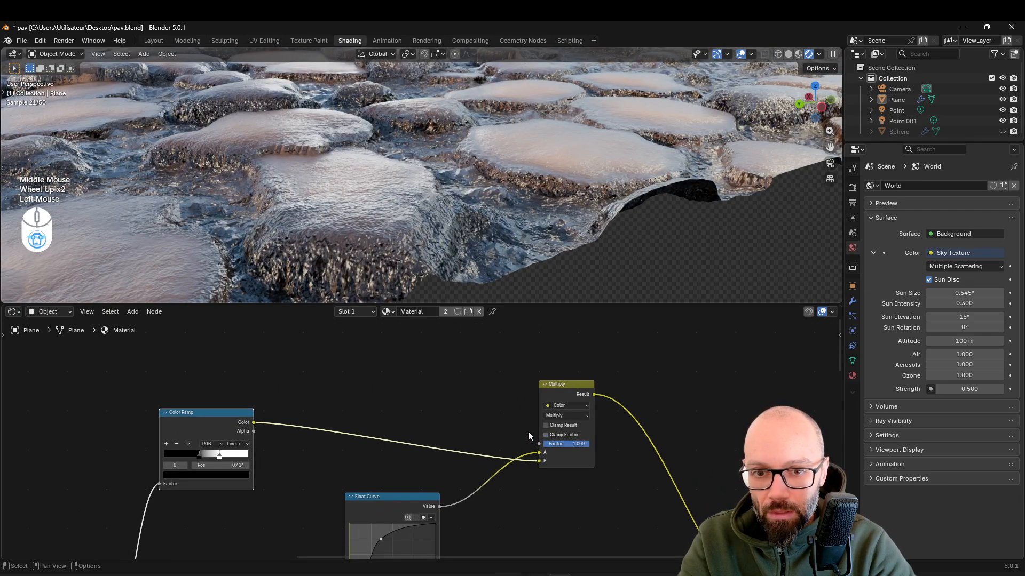
left_click(576, 436)
mouse_move(576, 443)
left_mouse_down()
mouse_move(547, 443)
mouse_move(565, 443)
left_mouse_up()
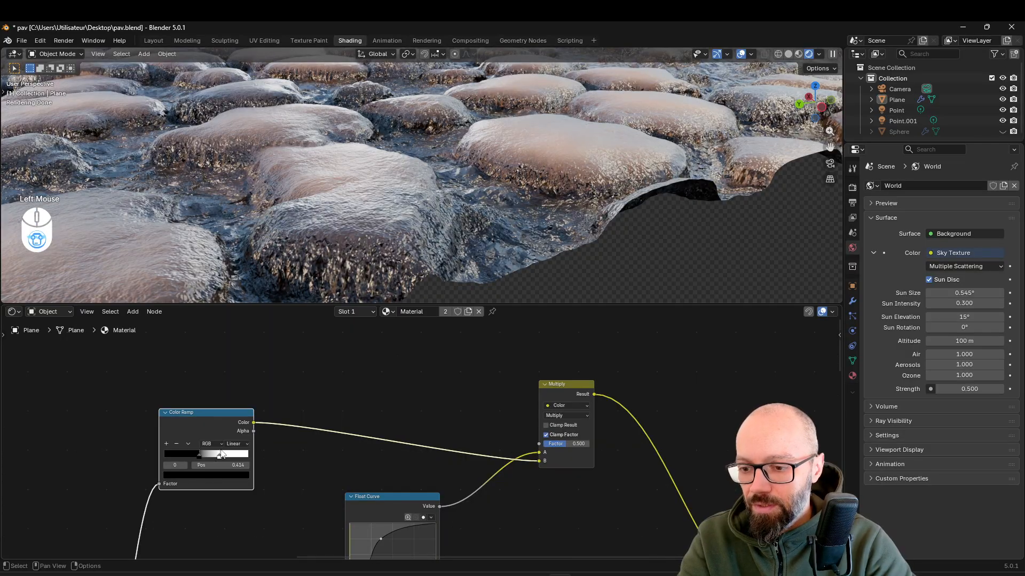
- Move the Color Ramp's black stop to about 0.55 and its white stop to 1.000
left_click_drag(221, 456, 216, 460)
mouse_move(416, 181)
middle_mouse_down("shift")
mouse_move(479, 178)
mouse_move(418, 174)
middle_mouse_up("shift")
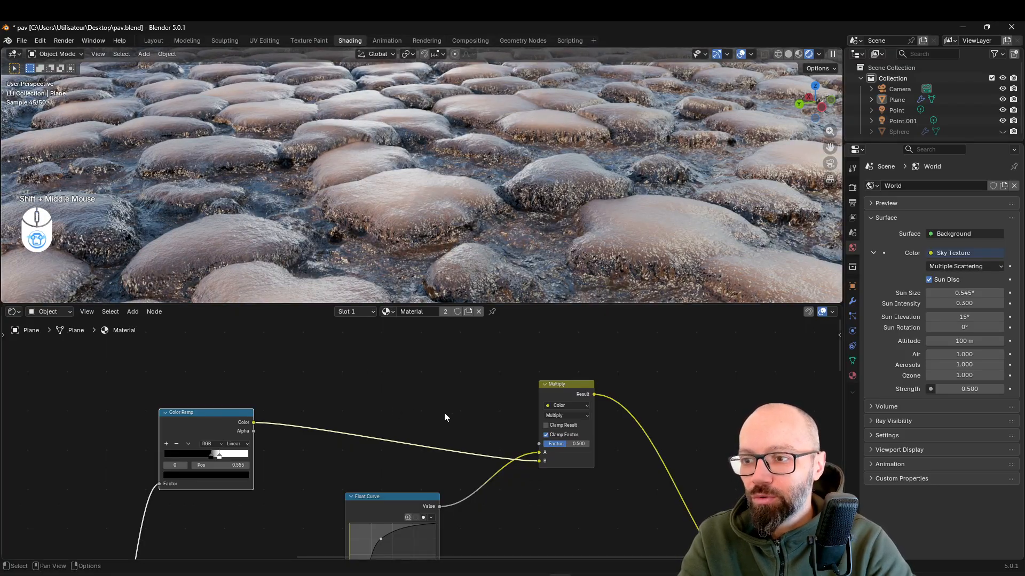
left_click_drag(219, 457, 285, 454)
scroll(403, 213, "down", 2)
middle_click_drag(520, 207, 450, 229)
scroll(450, 229, "up", 3)
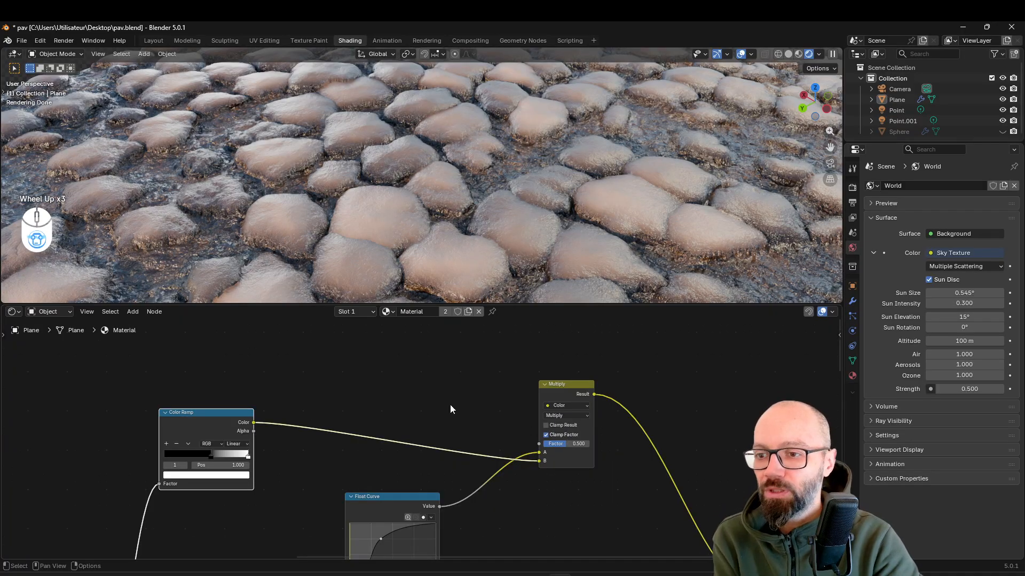
- Readjust the Color Ramp so the white stop sits at about 0.75 and the black stop at 0.550
left_click(214, 455)
mouse_move(216, 453)
left_mouse_down()
mouse_move(230, 456)
mouse_move(205, 459)
mouse_move(247, 466)
mouse_move(218, 463)
left_mouse_up()
scroll(384, 238, "down", 2)
scroll(384, 237, "up", 2)
middle_click_drag(383, 238, 363, 289)
scroll(373, 219, "down", 2)
scroll(373, 219, "up", 1)
mouse_move(216, 454)
left_mouse_down()
mouse_move(183, 452)
mouse_move(237, 456)
mouse_move(200, 456)
mouse_move(210, 456)
left_mouse_up()
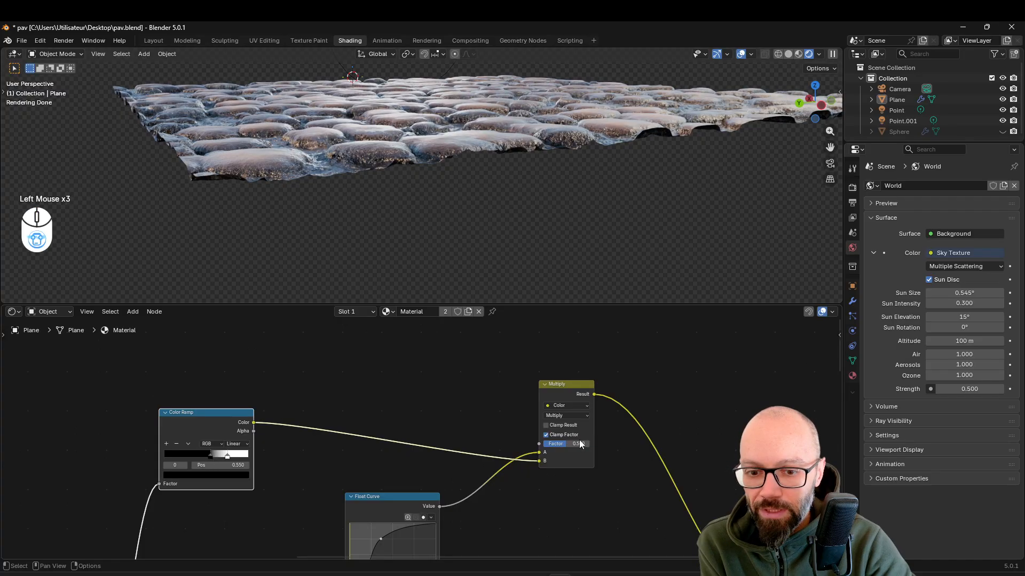
- Set the Multiply node's factor to 0.633 and examine the paving from several angles
left_click_drag(567, 444, 572, 444)
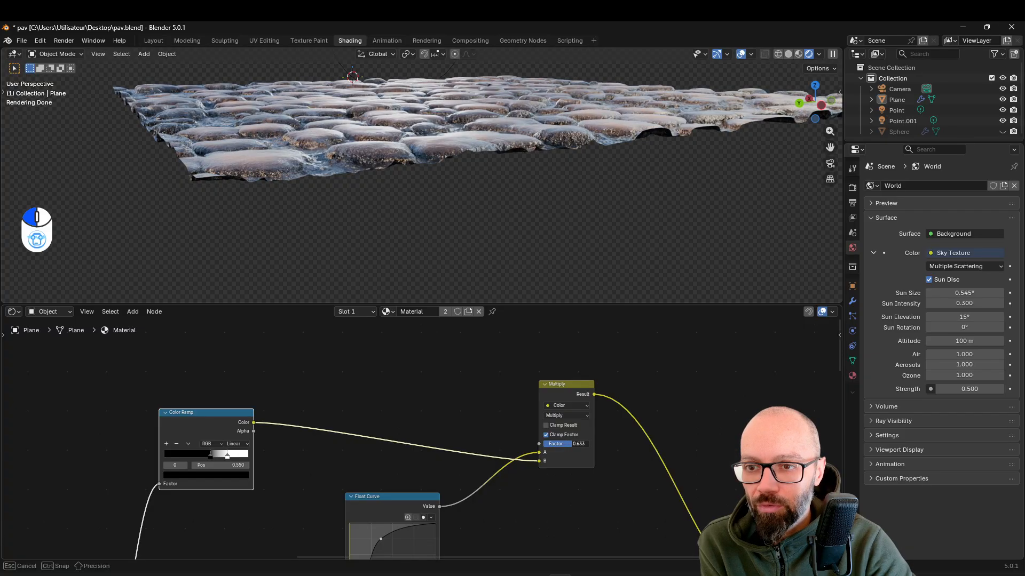
mouse_move(541, 168)
middle_mouse_down()
mouse_move(575, 211)
mouse_move(530, 178)
middle_mouse_up()
scroll(536, 214, "down", 1)
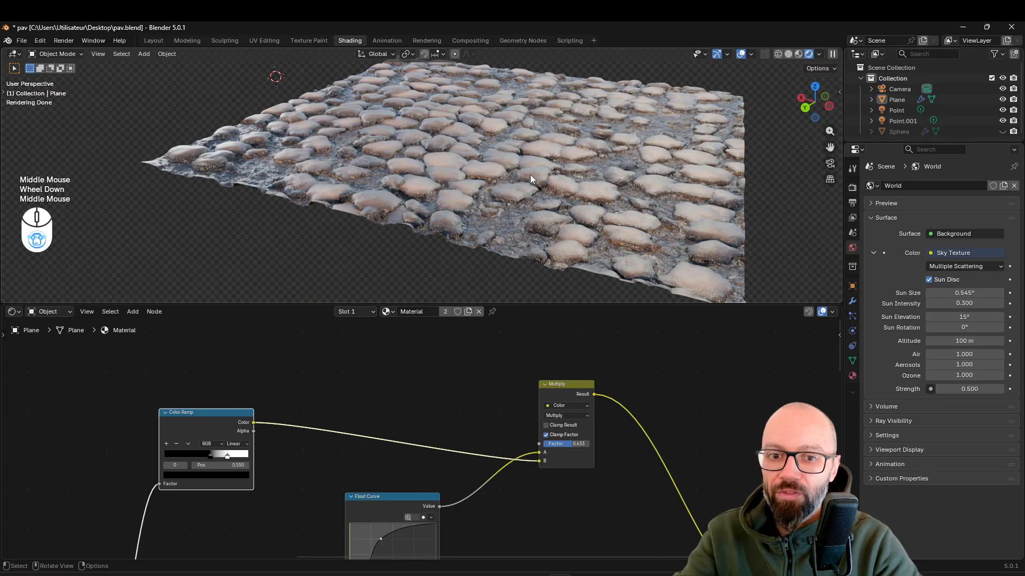
scroll(513, 175, "down", 3)
middle_click_drag(514, 176, 572, 214)
scroll(534, 219, "up", 2)
scroll(495, 171, "down", 2)
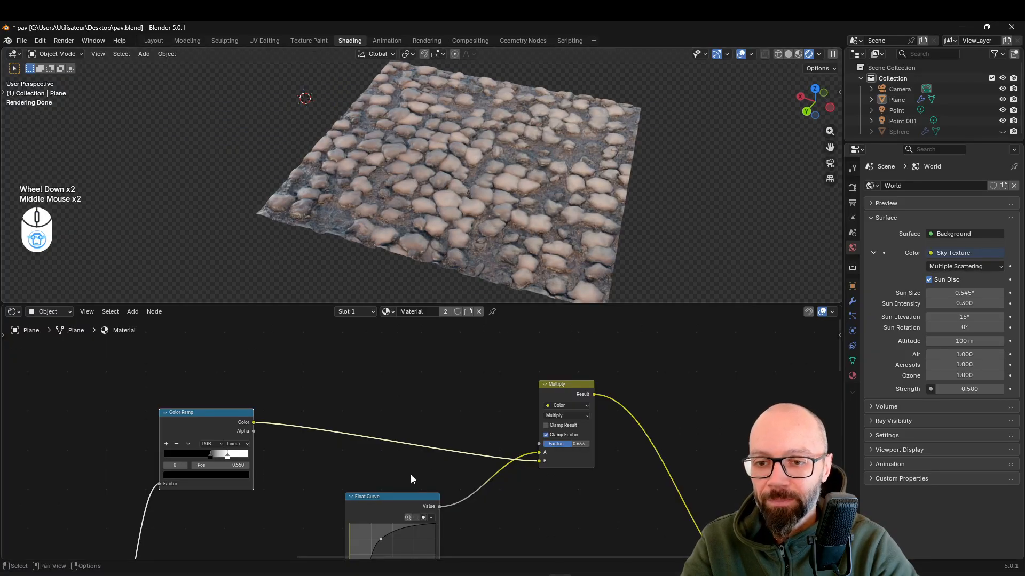
scroll(415, 475, "down", 2)
middle_click_drag(432, 459, 425, 402)
scroll(425, 401, "up", 4)
scroll(501, 485, "up", 1)
scroll(503, 479, "up", 2)
mouse_move(504, 479)
left_mouse_down("shift")
mouse_move(464, 479)
mouse_move(502, 479)
left_mouse_up("shift")
key("ctrl+z")
- Set the factor of the Linear Light node that mixes the Mapping vector with the first Noise Texture to 0.250
scroll(404, 466, "down", 2)
middle_click_drag(403, 466, 408, 449)
mouse_move(449, 400)
left_mouse_down("shift")
mouse_move(411, 400)
mouse_move(451, 400)
left_mouse_up("shift")
key("ctrl+z")
left_click(459, 404)
type(".25")
key("Return")
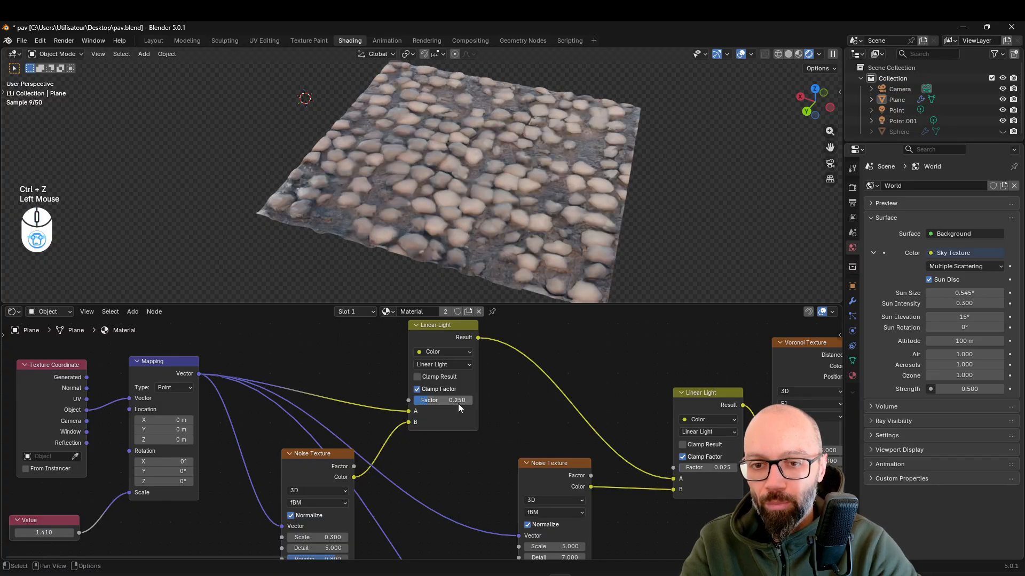
- Examine the distorted paving from low and close-up angles
mouse_move(521, 221)
middle_mouse_down()
mouse_move(526, 215)
mouse_move(510, 206)
middle_mouse_up()
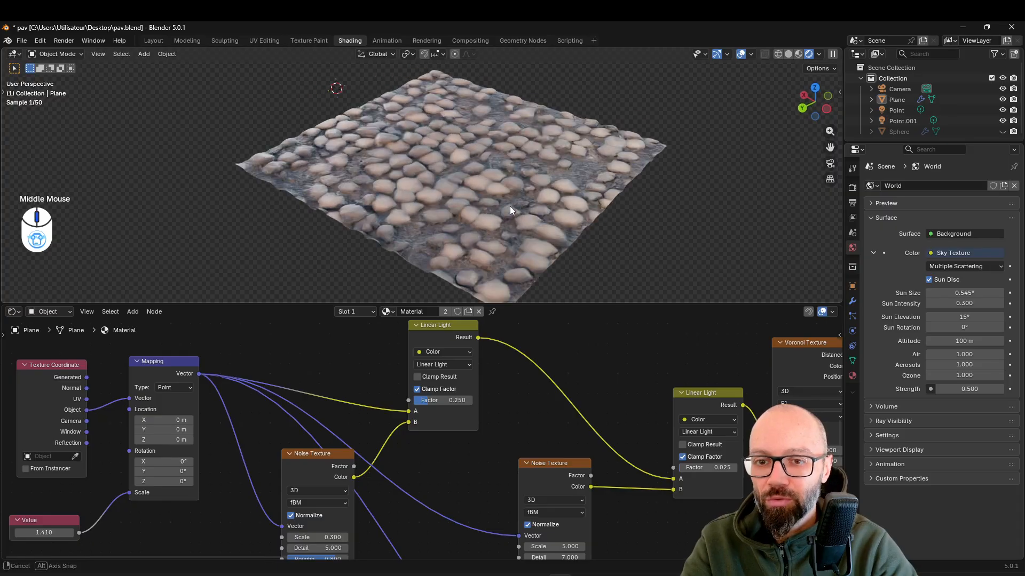
scroll(569, 436, "down", 4)
middle_click_drag(559, 251, 526, 218)
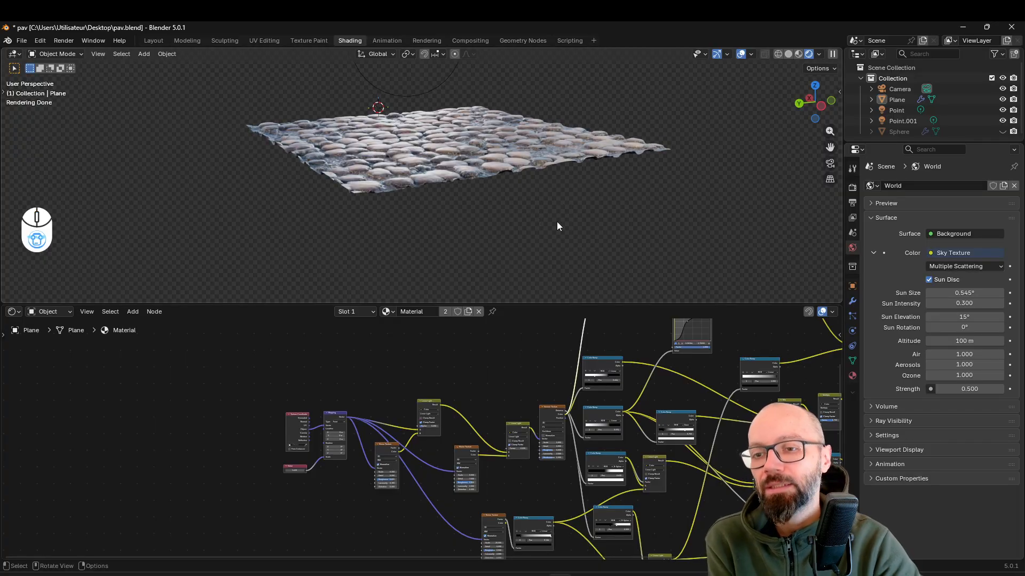
scroll(555, 222, "up", 2)
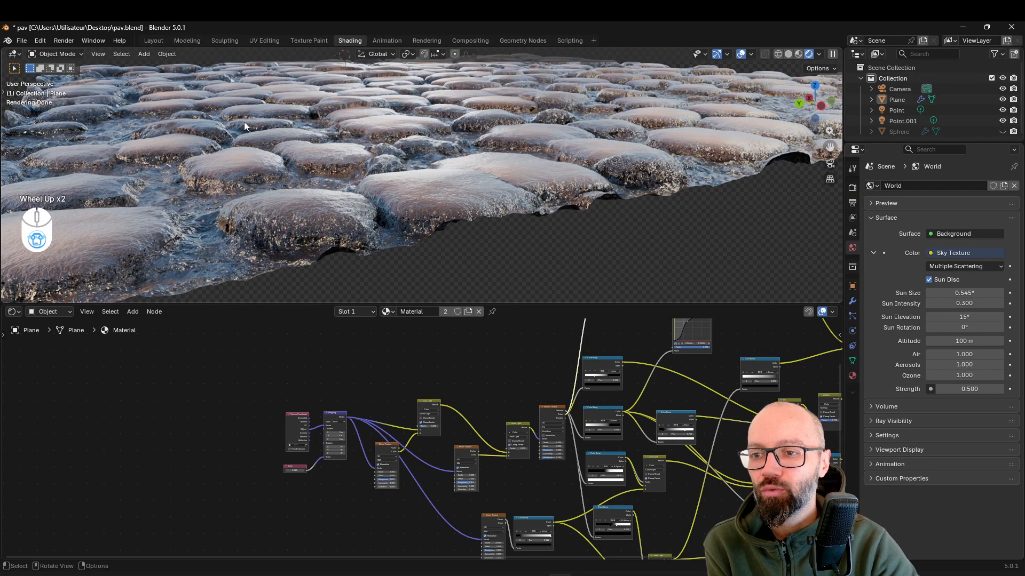
- Preview the output of the Multiply math node feeding Roughness on the plane, and restore the full material view
scroll(614, 373, "down", 3)
middle_click_drag(646, 433, 428, 366)
scroll(498, 463, "up", 2)
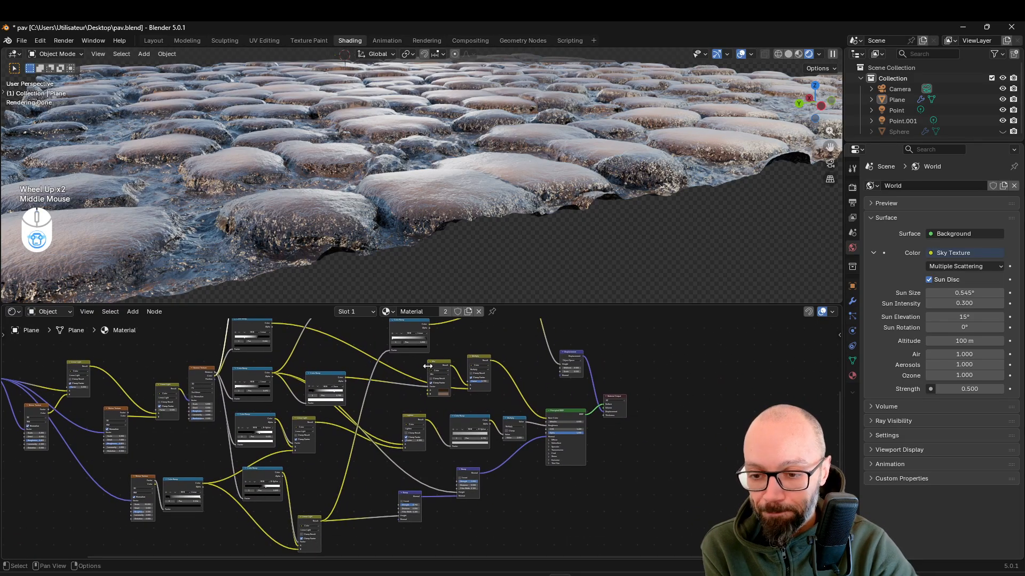
left_click(504, 429, "ctrl+shift")
scroll(525, 230, "down", 2)
middle_click_drag(526, 229, 493, 201)
middle_click_drag(558, 225, 522, 198)
key("ctrl+z")
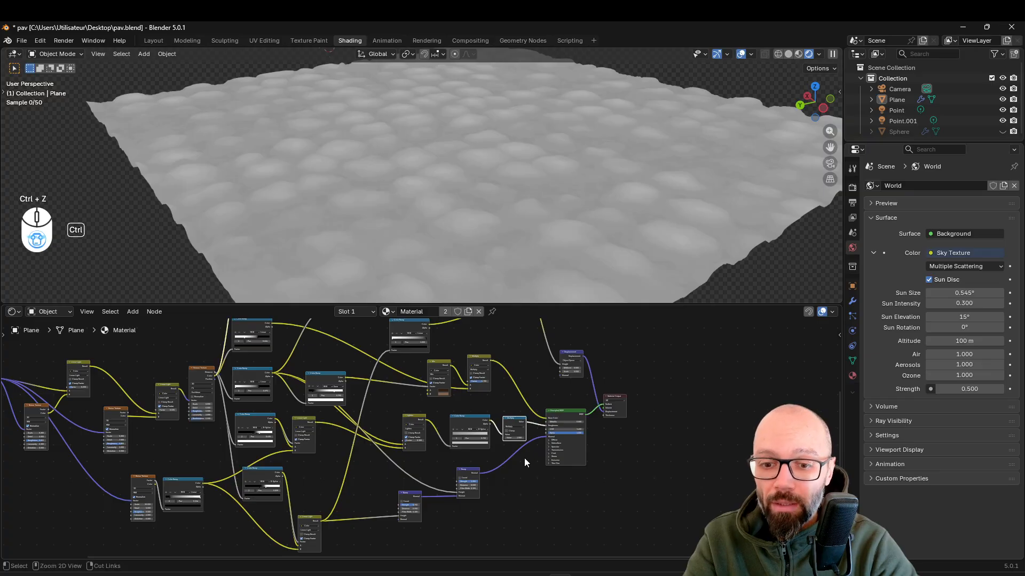
middle_click_drag(310, 100, 489, 219)
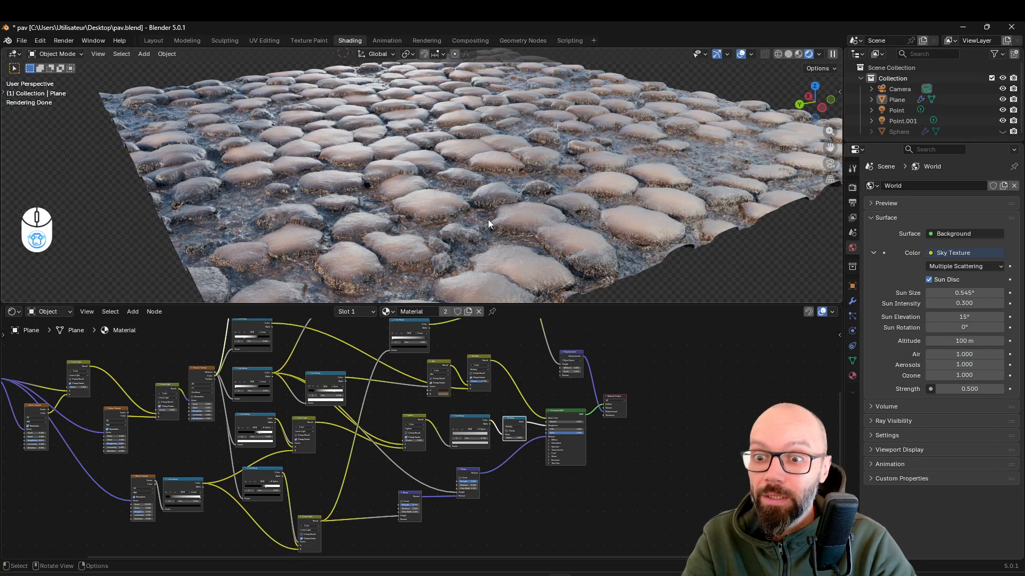
- Insert a Mix Color node between the roughness Color Ramp and the Multiply math node
scroll(515, 423, "up", 3)
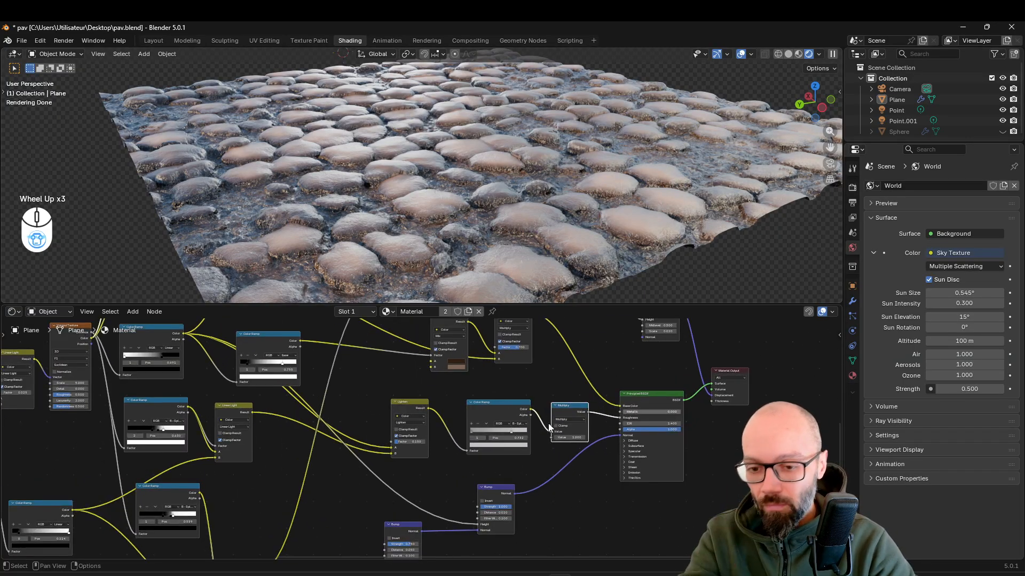
middle_click_drag(535, 398, 519, 414)
key("shift+a")
left_click(519, 414)
type("mix")
key("Return")
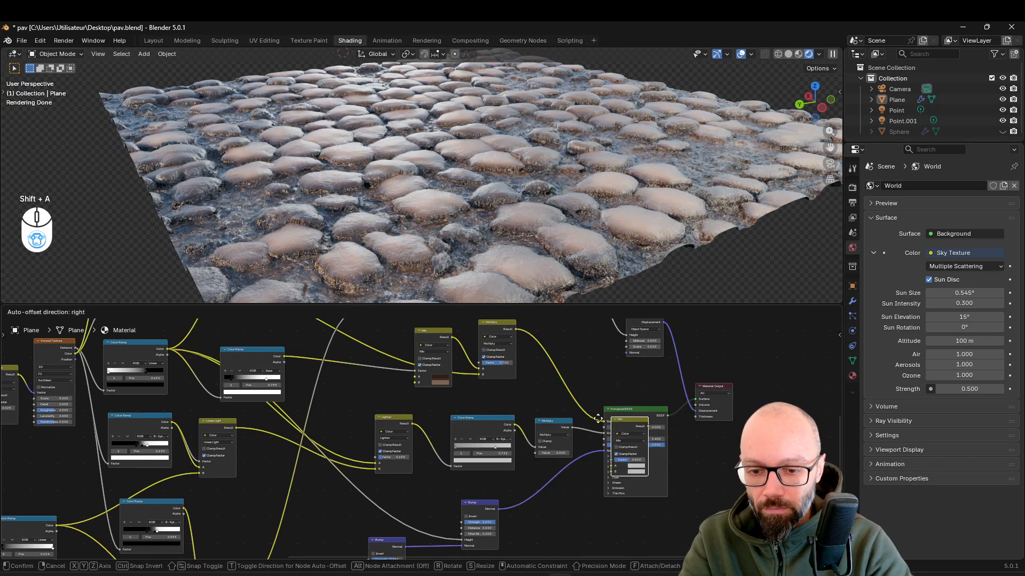
left_click(525, 415)
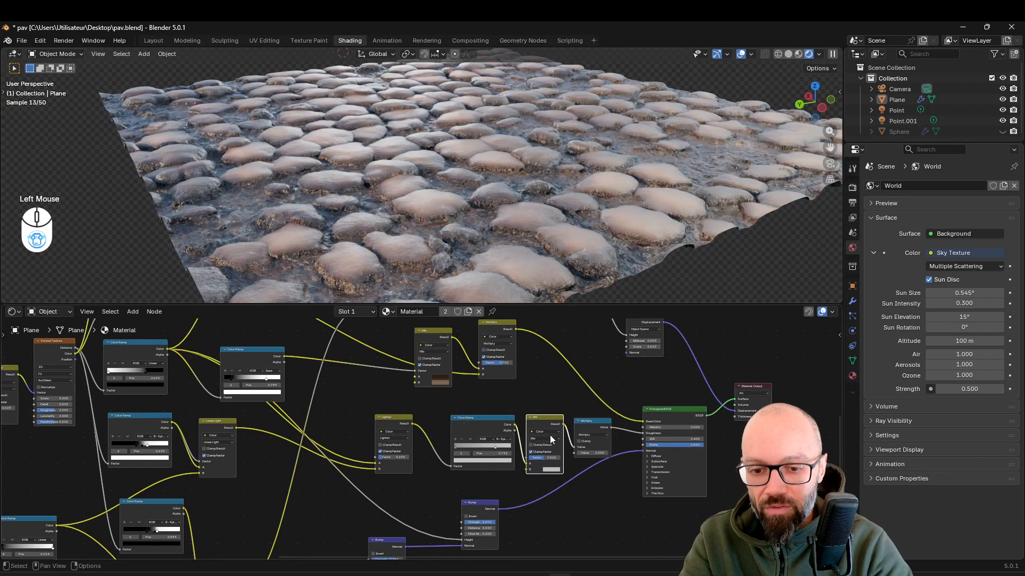
- Connect the Voronoi Texture's Color output to the B input of the new Mix node
left_click(483, 422)
scroll(372, 438, "down", 2)
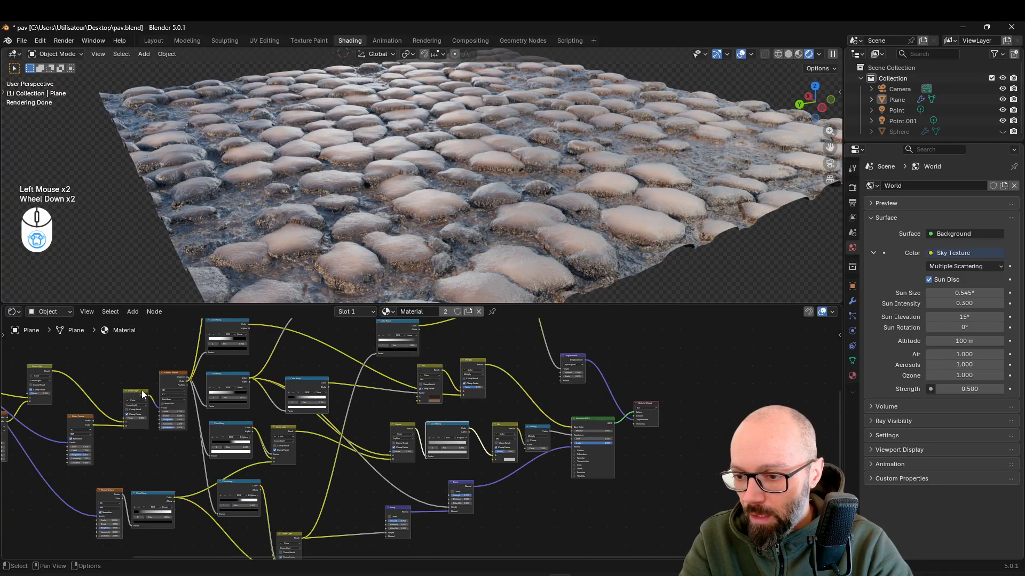
left_click_drag(186, 382, 492, 459)
scroll(530, 440, "up", 2)
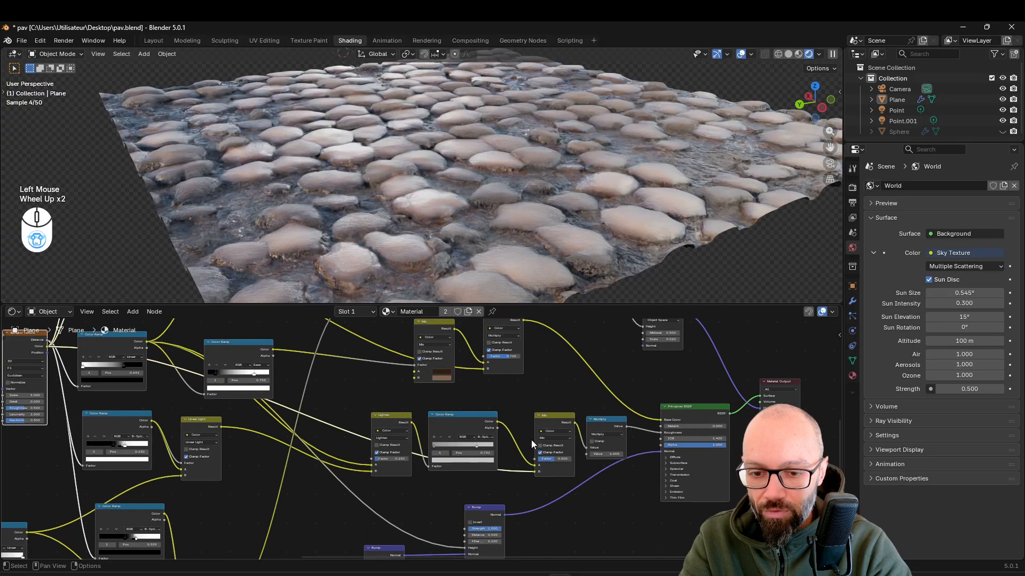
- Set the new Mix node's blend mode to Multiply and its factor to 0.667
left_click(541, 437)
left_click(544, 467)
middle_click_drag(544, 469, 459, 466)
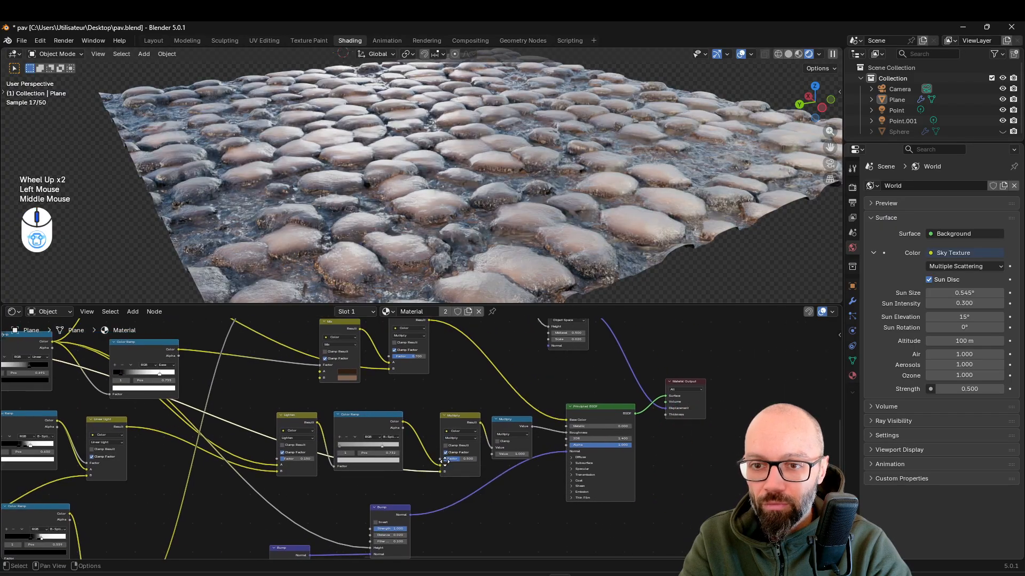
scroll(486, 471, "up", 2)
left_click_drag(485, 472, 454, 472)
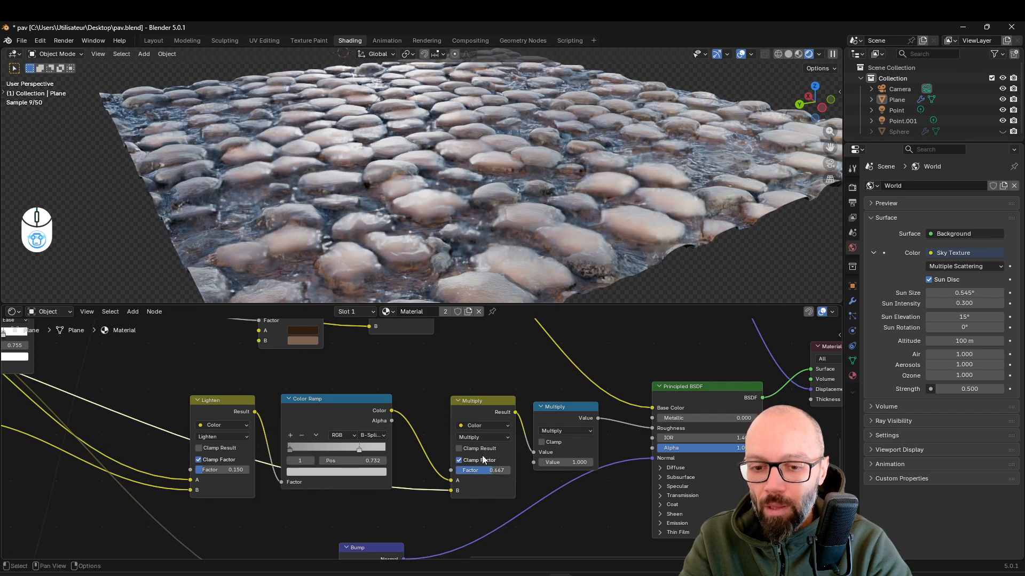
- Move the Lighten node and its Color Ramp up to make room below them
scroll(330, 491, "down", 2)
left_click_drag(377, 413, 315, 444)
key("g")
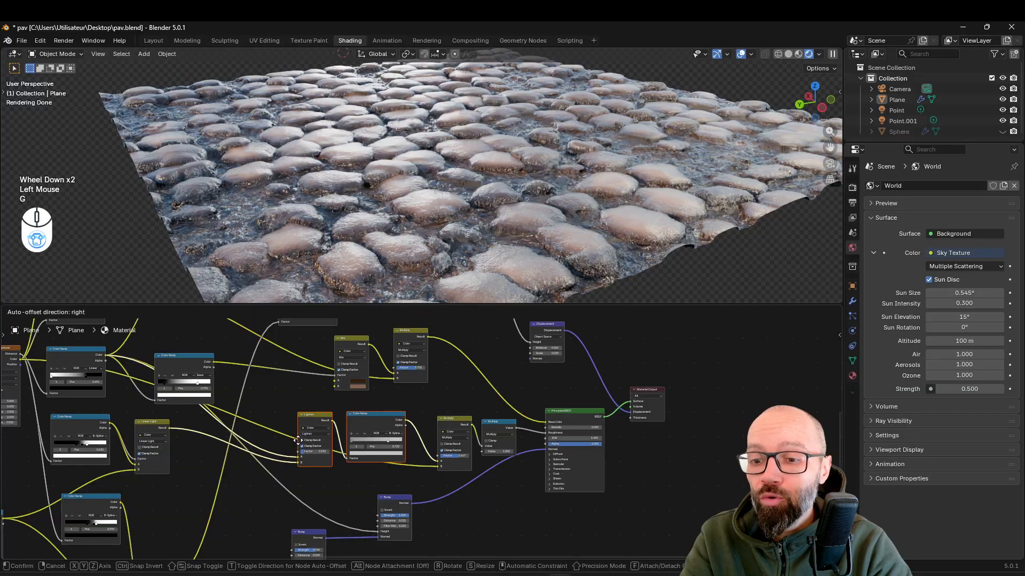
left_click(307, 428)
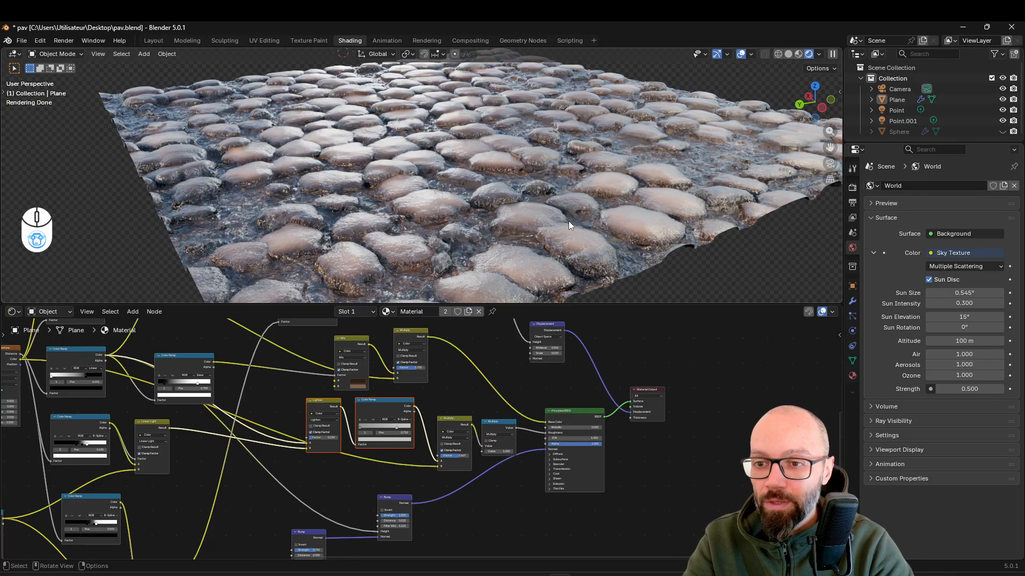
- Insert a Color Ramp on the link from the Voronoi Color to the Multiply node's B input, and move the first Bump node clear
key("shift+a")
type("mi")
key("BackSpace")
key("BackSpace")
type("cr")
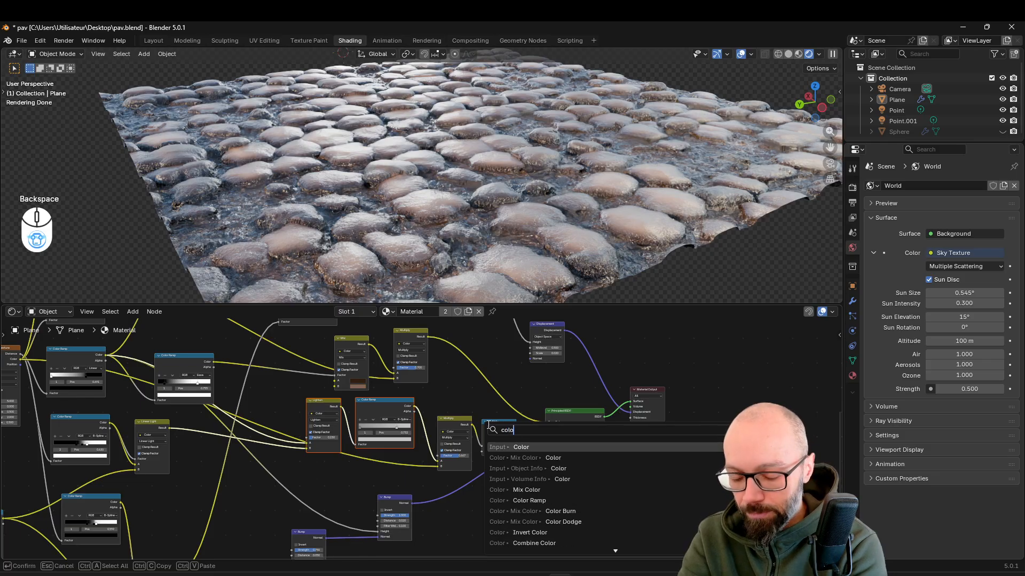
key("Return")
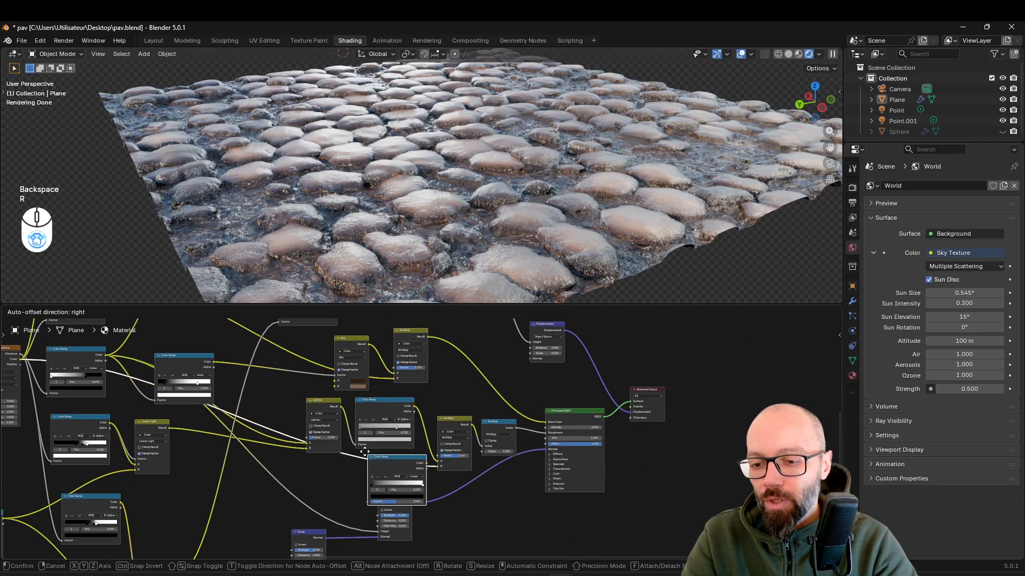
left_click(352, 445)
scroll(401, 516, "down", 2)
left_click_drag(397, 490, 328, 528)
middle_click_drag(348, 490, 379, 494)
scroll(382, 493, "down", 1)
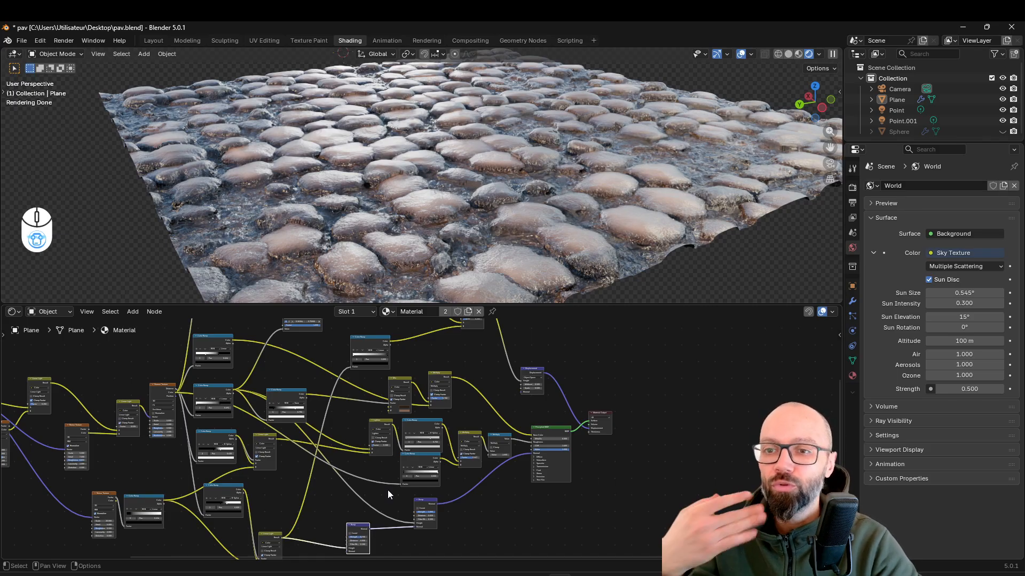
- Place the new Color Ramp's black stop at 0.336 and its white stop at 0.373
scroll(405, 466, "up", 14)
left_click_drag(513, 488, 435, 493)
middle_click_drag(526, 197, 329, 213)
middle_click_drag(398, 211, 421, 221)
left_click_drag(402, 488, 443, 494)
middle_click_drag(507, 181, 433, 181)
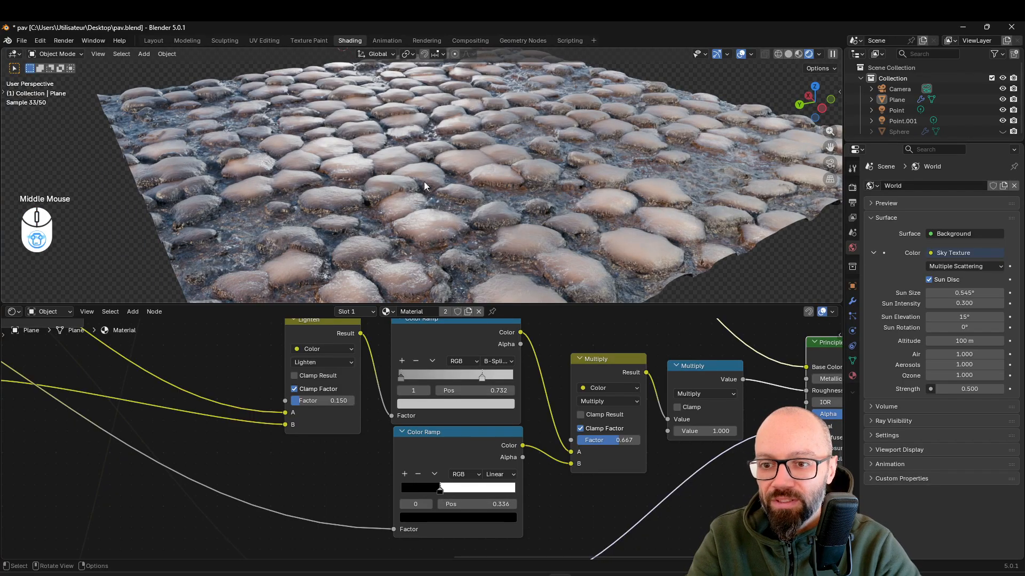
left_click_drag(442, 490, 446, 487)
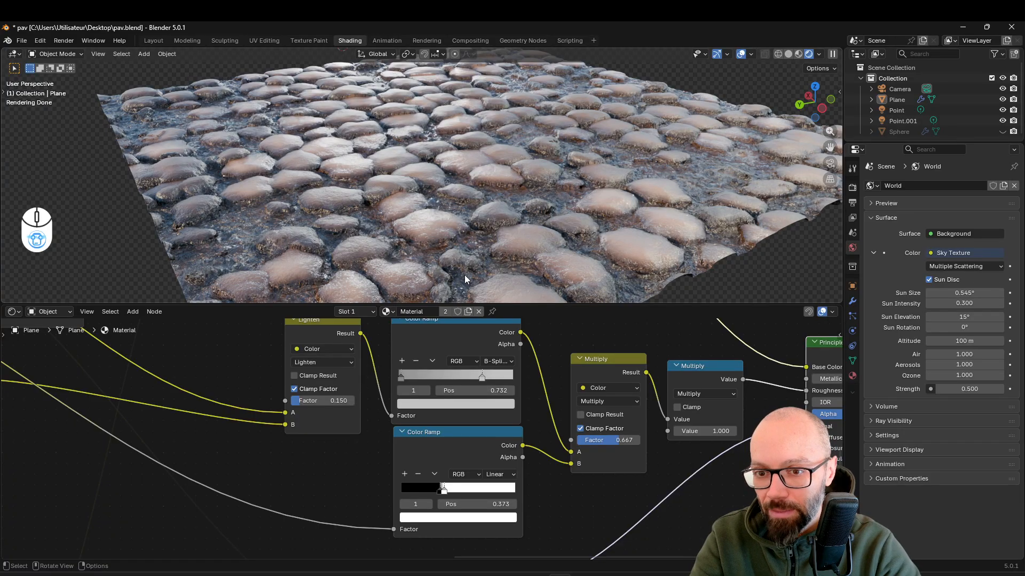
- Preview the new Color Ramp's mask on the plane, restore the full material and nudge the ramp node slightly
left_click(453, 440, "ctrl+shift")
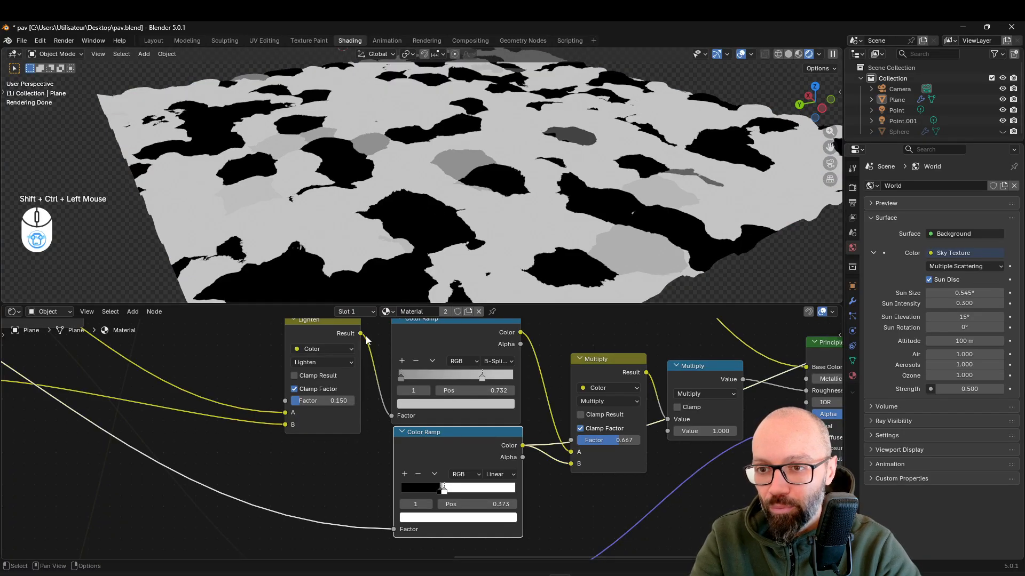
key("ctrl+z")
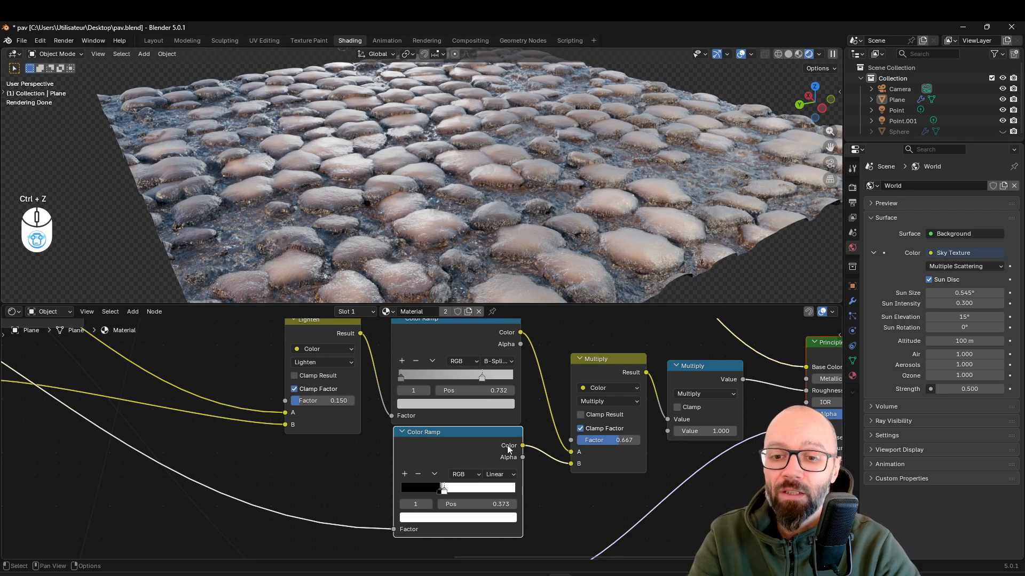
left_click_drag(463, 455, 458, 460)
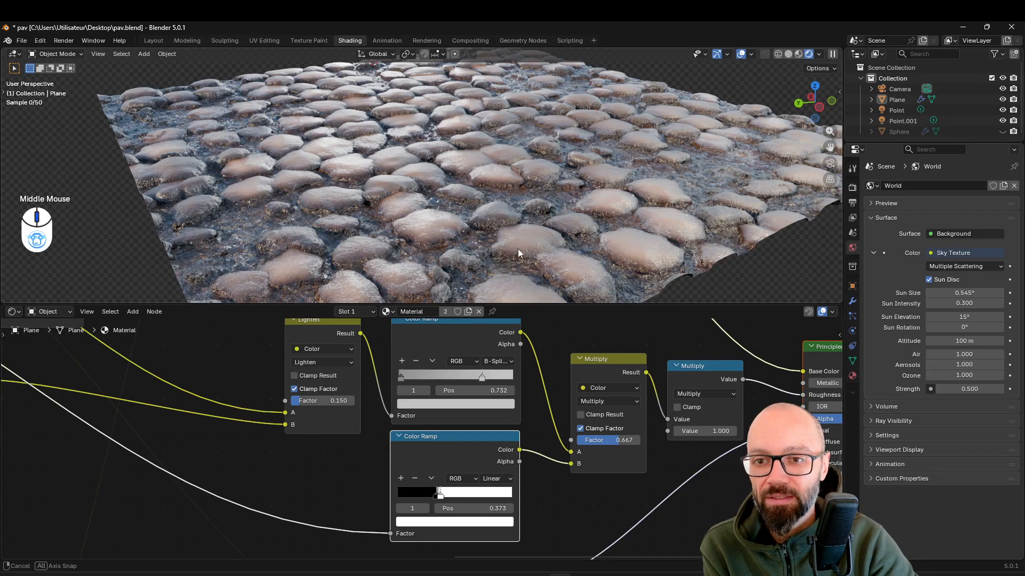
- Raise the roughness Multiply mix node's factor to 1.000 and examine the paving from several angles
middle_click_drag(517, 249, 553, 337)
left_click_drag(614, 441, 643, 441)
middle_click_drag(507, 224, 355, 162)
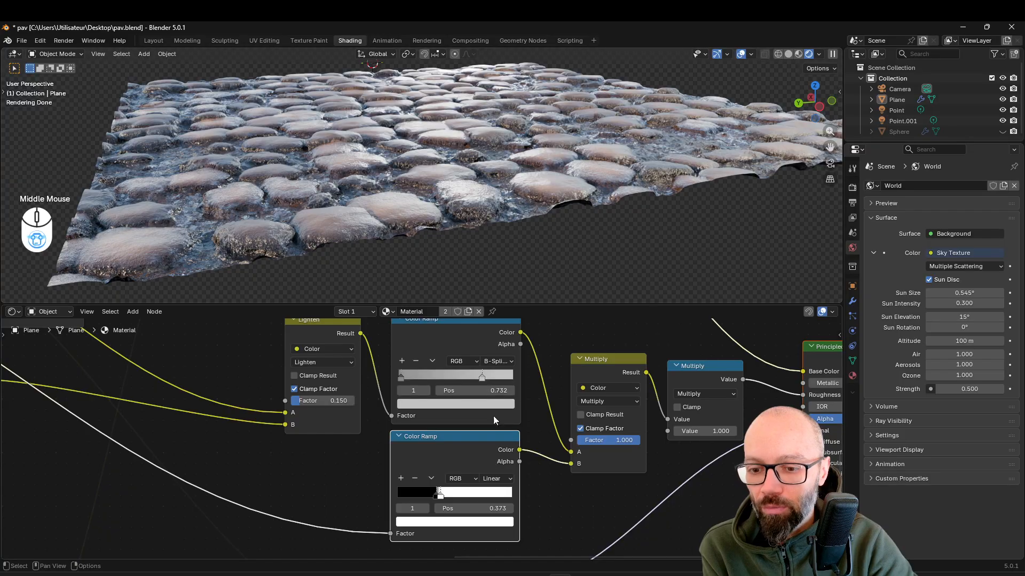
scroll(530, 238, "down", 2)
middle_click_drag(530, 238, 532, 271)
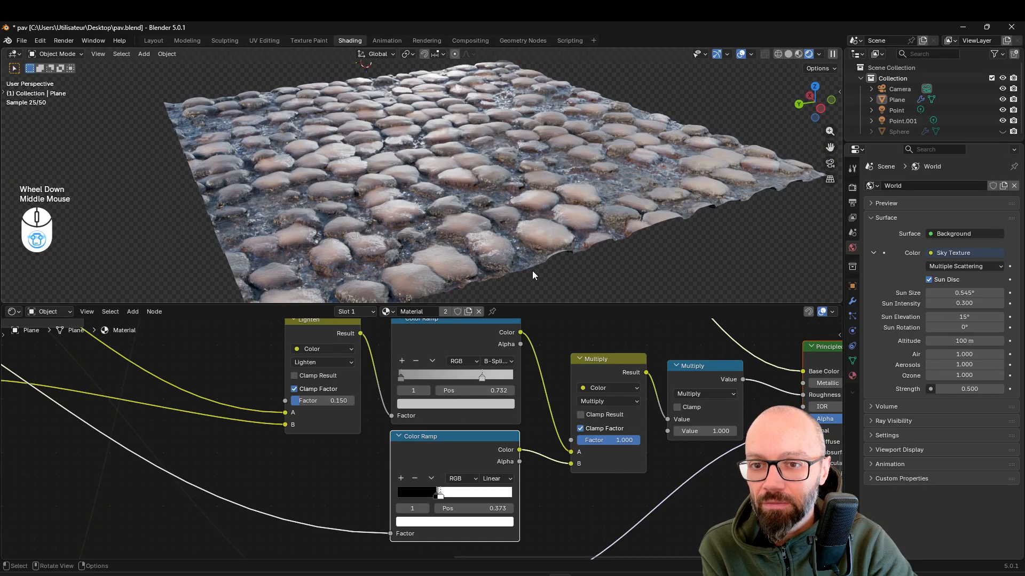
middle_click_drag(555, 206, 421, 142)
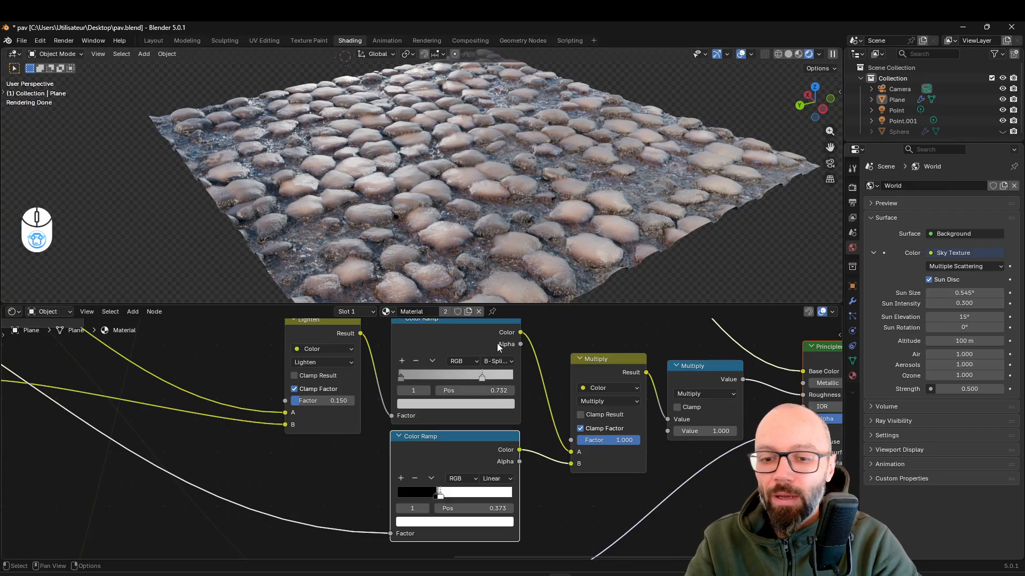
- Add a Noise Texture below the node tree and connect the Mapping node's Vector output to it
scroll(493, 431, "down", 5)
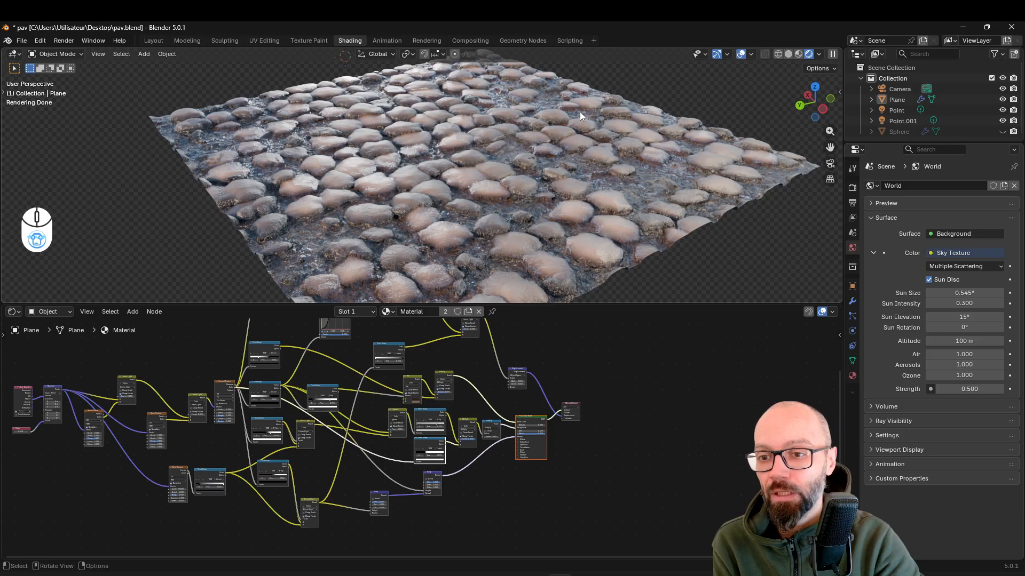
middle_click_drag(342, 439, 429, 432)
key("shift+a")
type("noise")
key("Return")
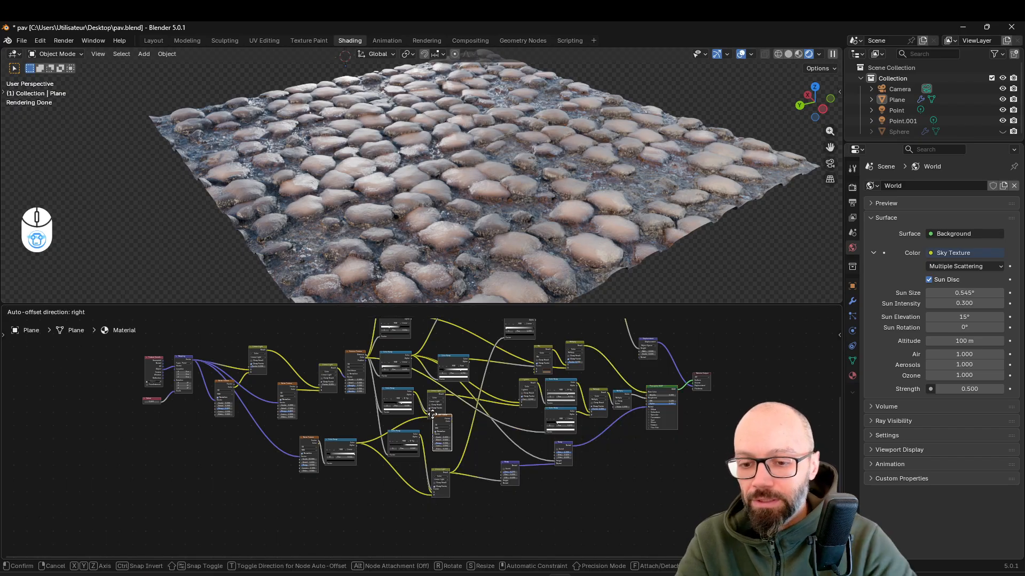
left_click(348, 518)
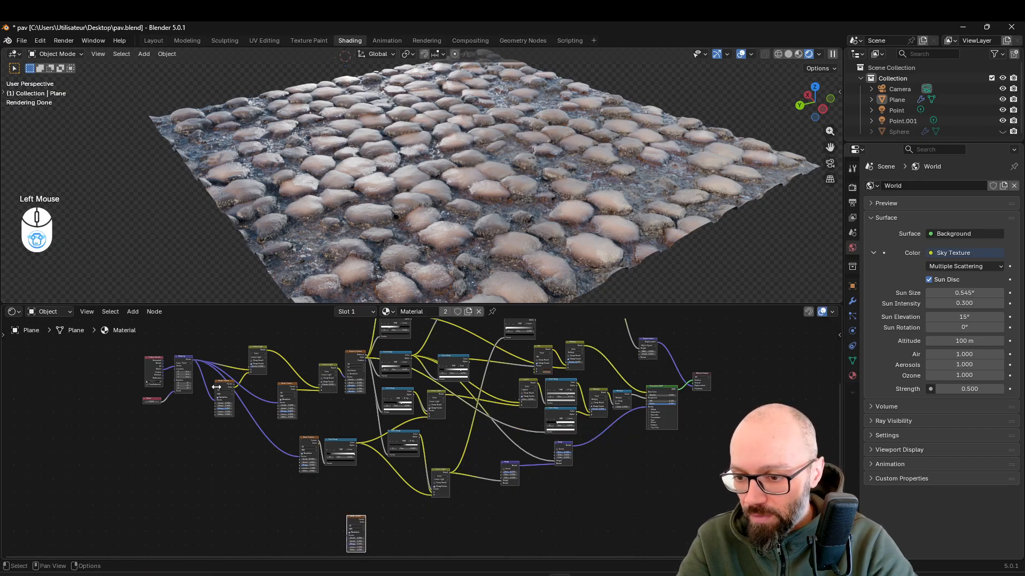
left_click_drag(192, 363, 288, 509)
- Duplicate the ground noise's Color Ramp beside the new Noise Texture and feed it from the noise's Factor output
left_click(326, 432)
key("shift+d")
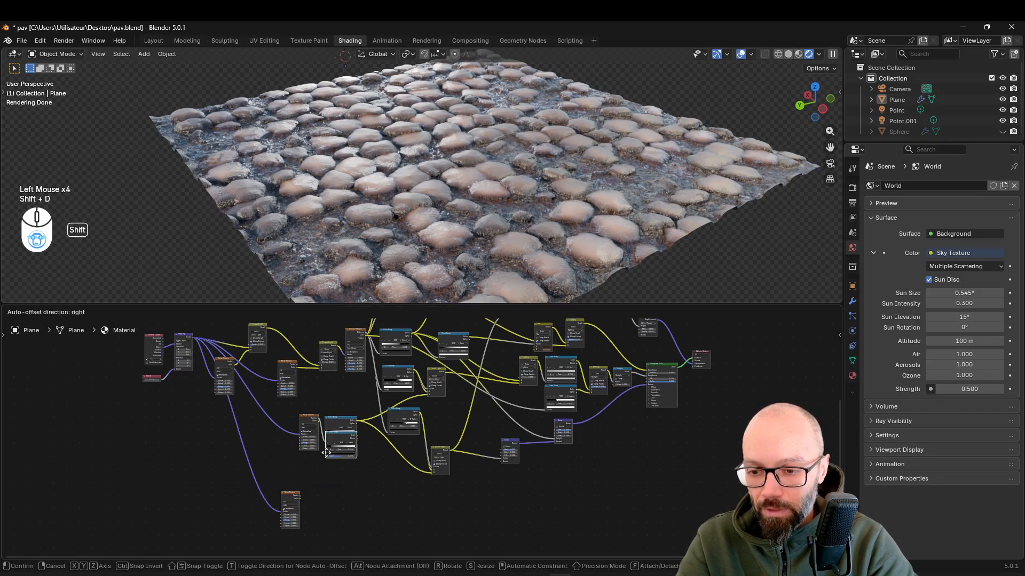
left_click(308, 500)
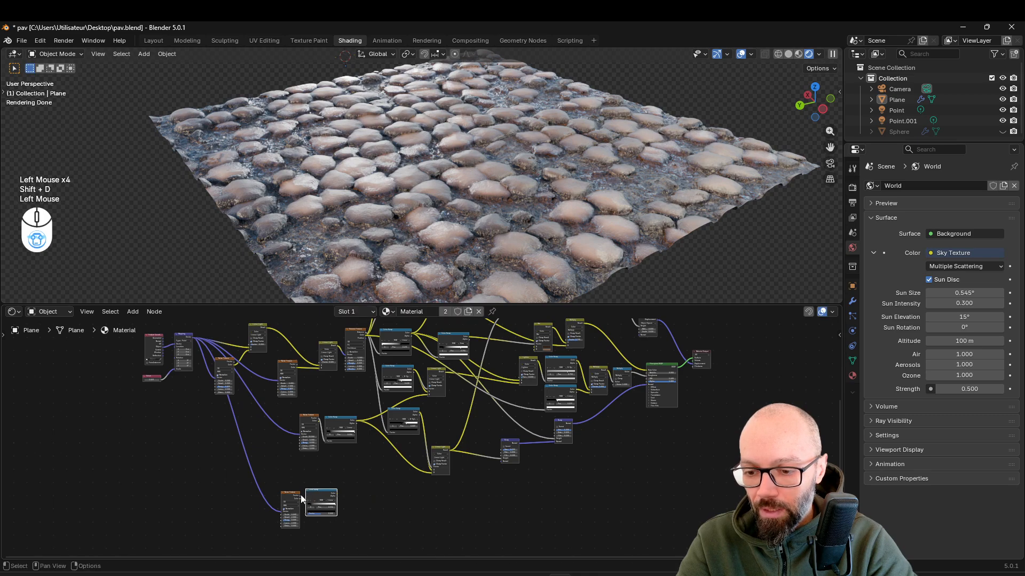
middle_click_drag(302, 499, 299, 462)
scroll(299, 462, "up", 4)
left_click(295, 479)
left_click_drag(295, 478, 306, 525)
left_click_drag(337, 475, 333, 483)
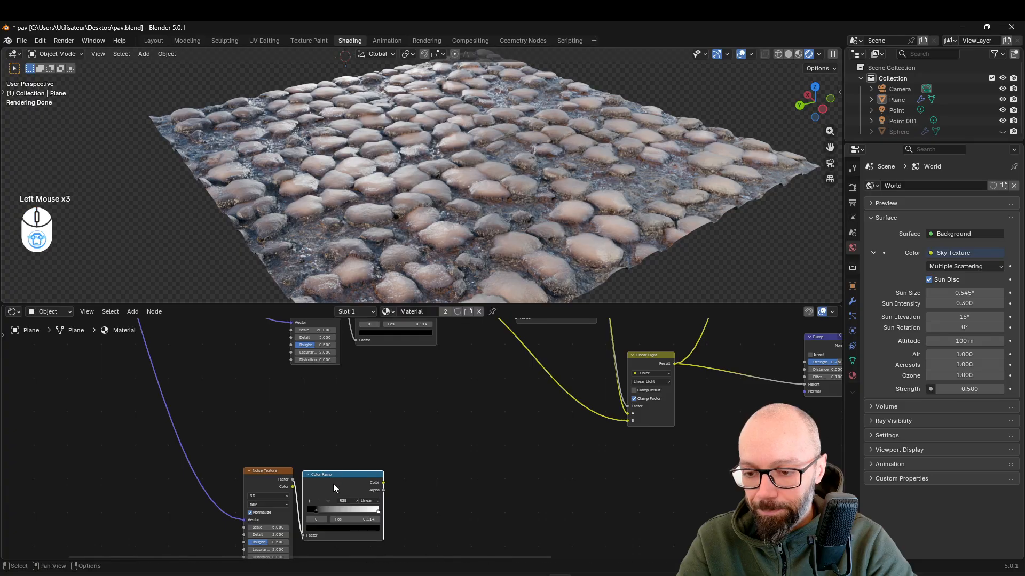
- Preview two of the Voronoi-driven Color Ramps and the Linear Light node on the plane to compare their masks
scroll(448, 443, "down", 3)
middle_click_drag(565, 402, 442, 453)
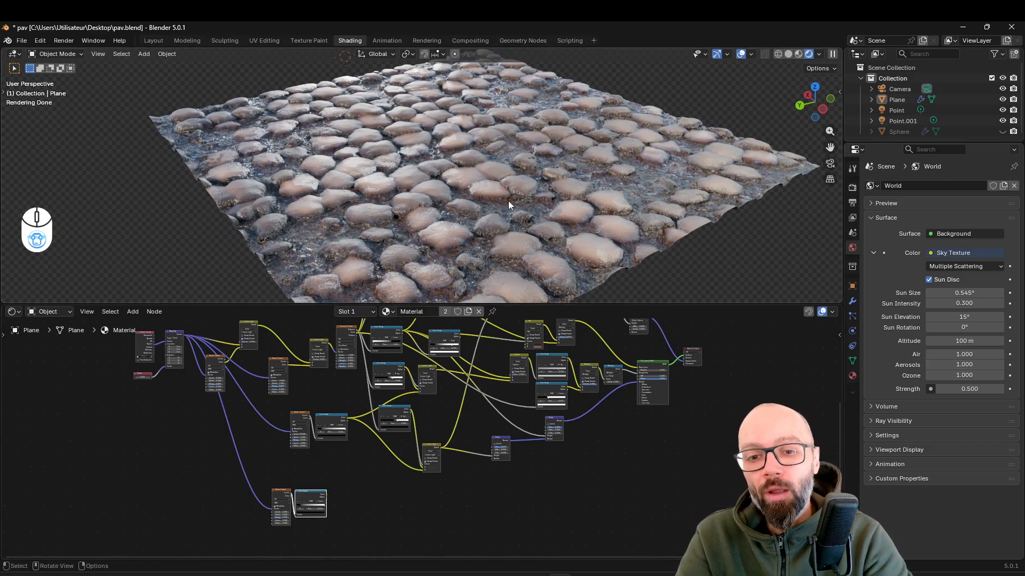
scroll(366, 523, "up", 2)
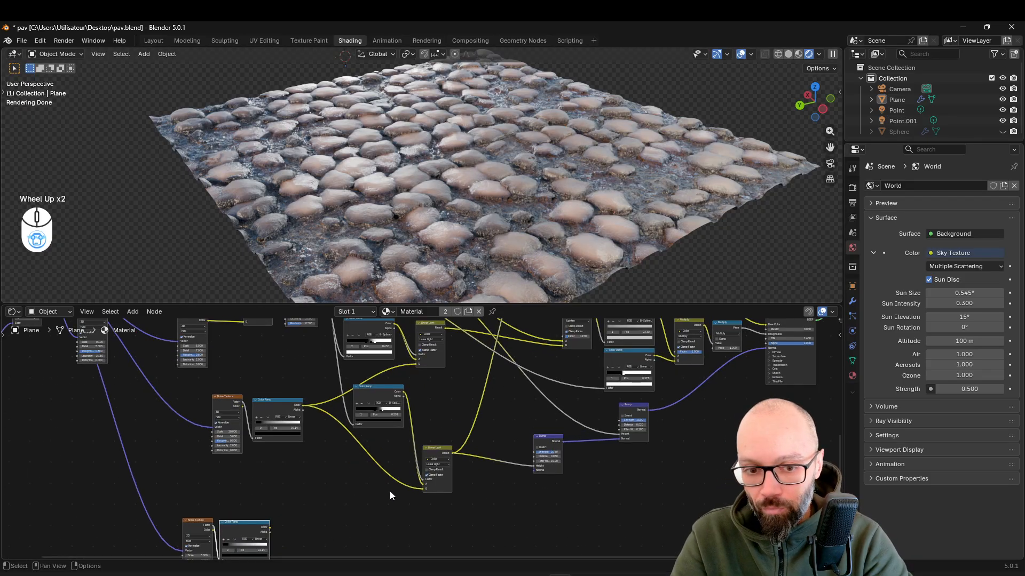
scroll(363, 427, "up", 2)
middle_click_drag(354, 416, 413, 431)
scroll(413, 431, "down", 2)
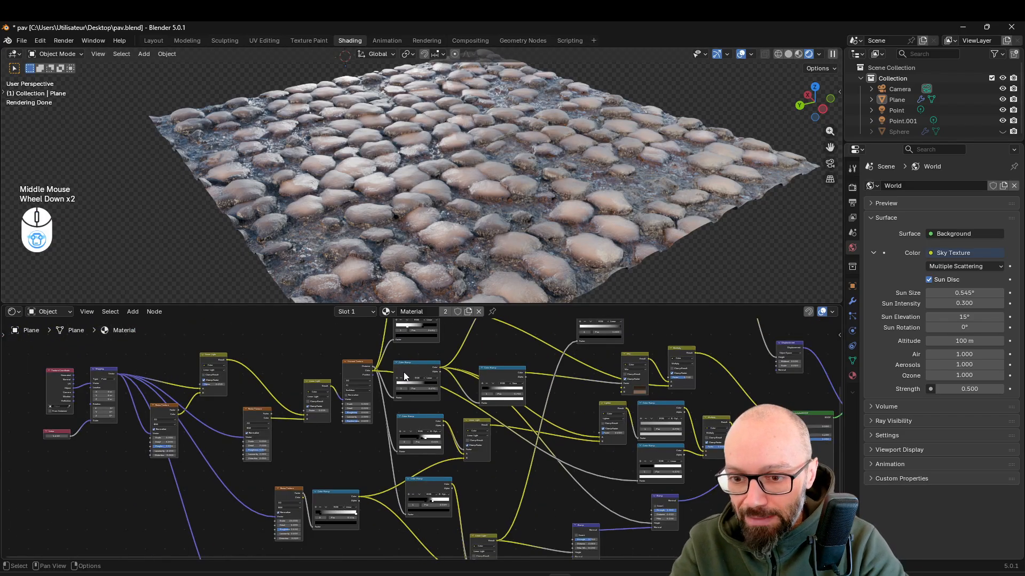
left_click(405, 370, "ctrl+shift")
left_click(422, 420, "ctrl+shift")
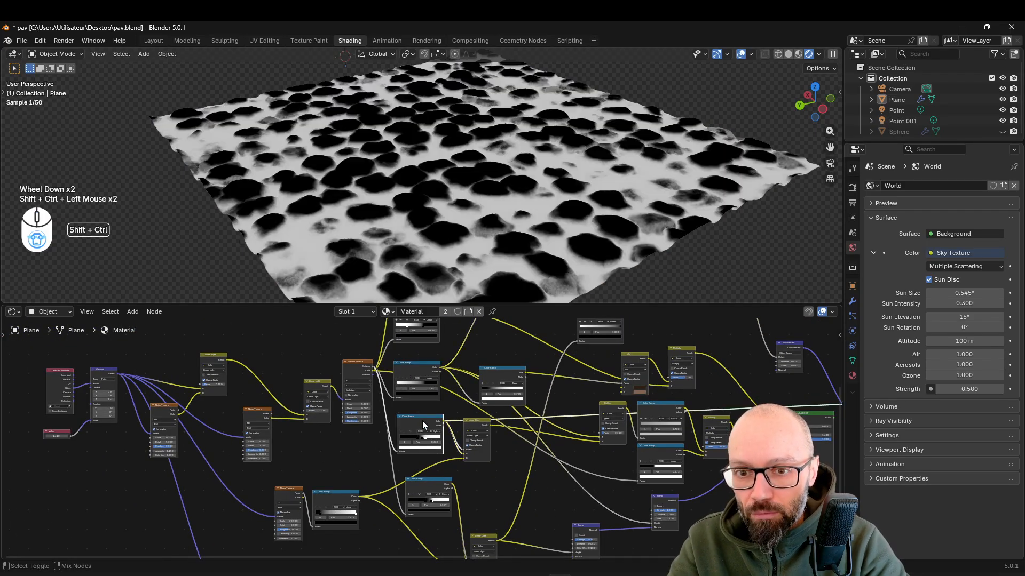
scroll(421, 426, "down", 1)
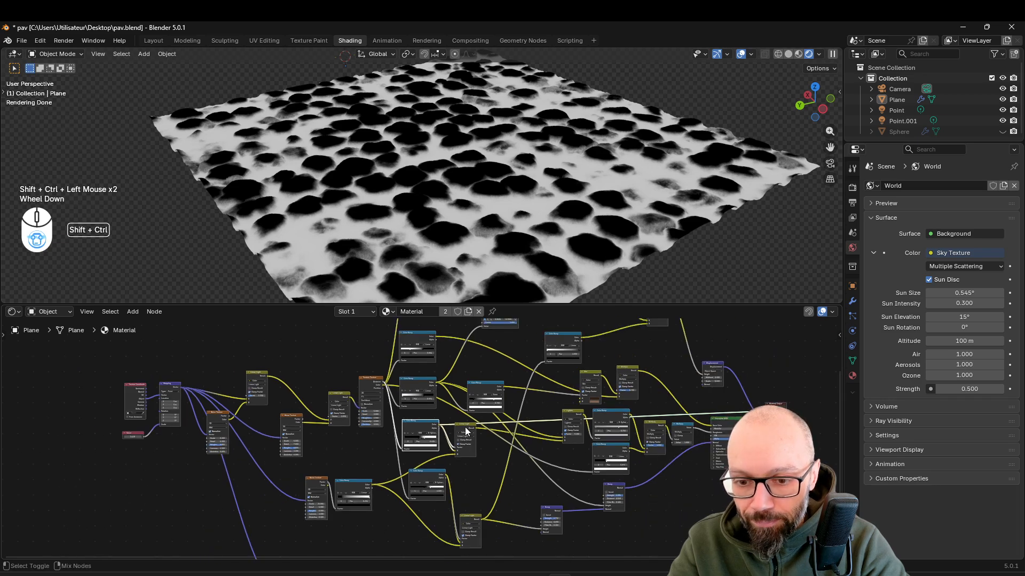
left_click(469, 436, "ctrl+shift")
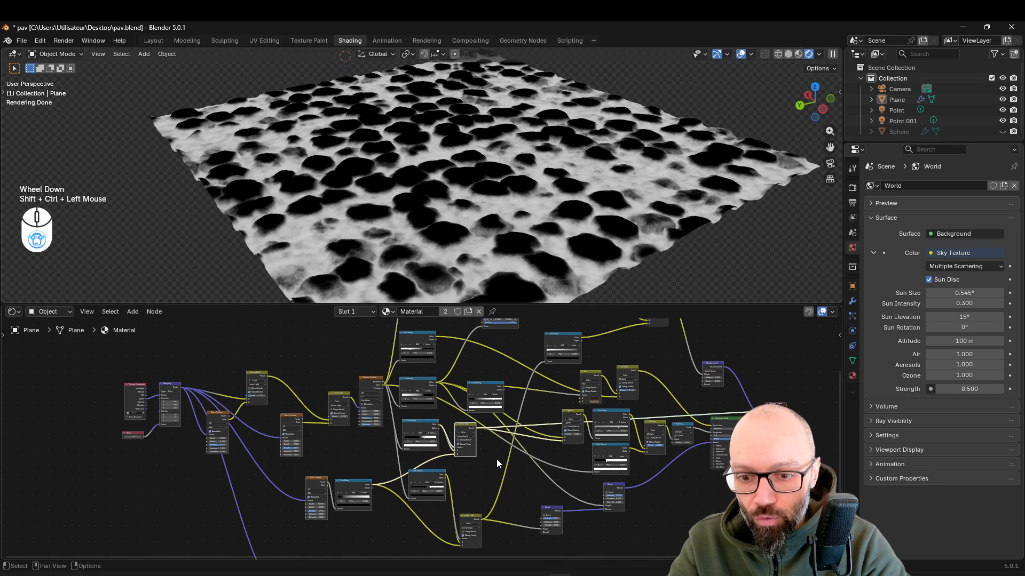
- Undo the last preview and preview the Voronoi-driven Color Ramp that feeds the upper Linear Light node on the plane
key("ctrl+z")
left_click(423, 433, "ctrl+shift")
left_click(423, 433, "ctrl+shift")
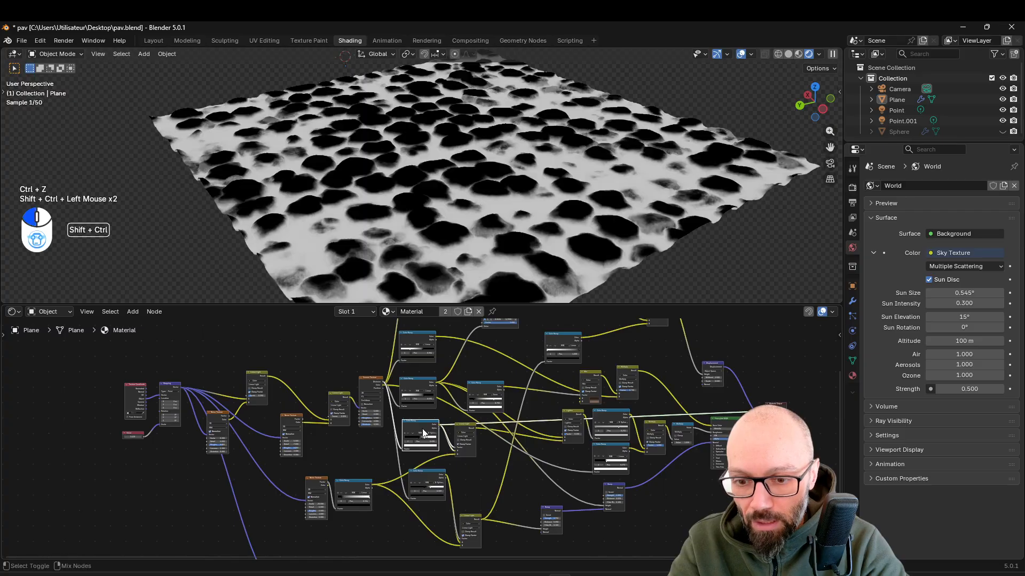
- Move the lower Color Ramp, Linear Light and Bump nodes farther downstream from the noise masks
scroll(424, 433, "down", 2)
middle_click_drag(423, 433, 386, 368)
left_click(386, 369)
left_click_drag(385, 365, 383, 361)
scroll(422, 362, "up", 2)
left_click(428, 330)
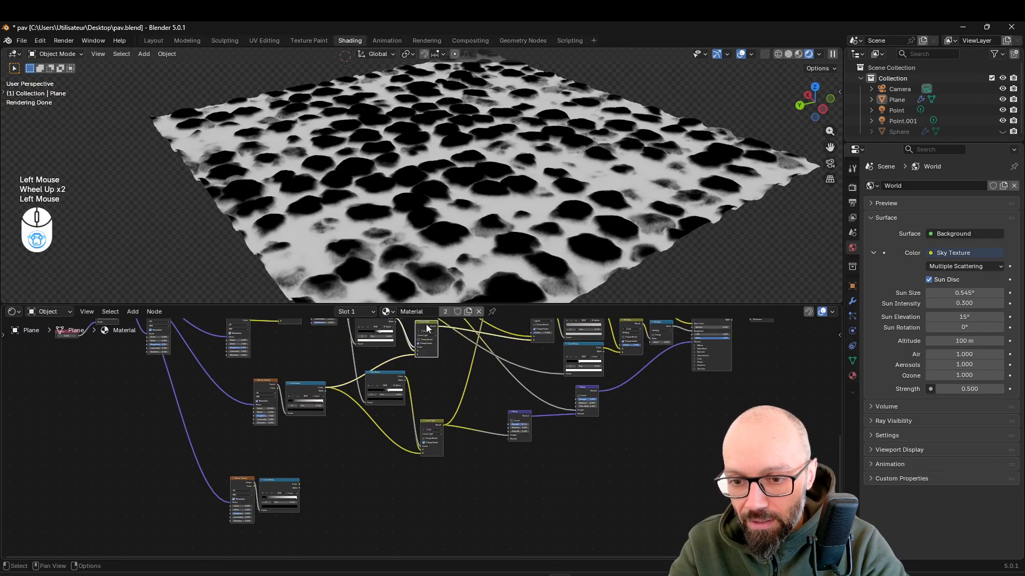
left_click_drag(443, 378, 374, 430)
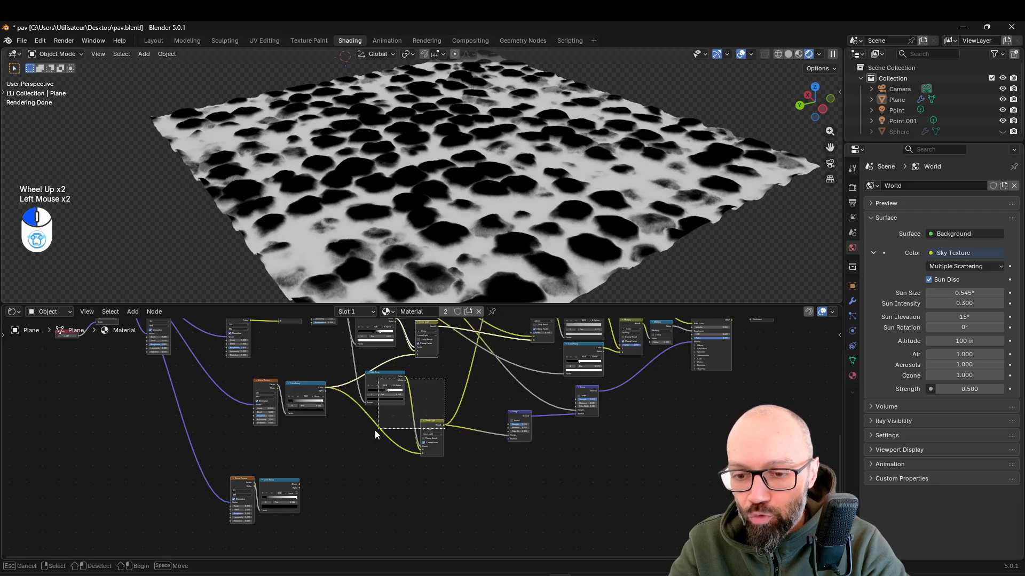
key("g")
left_click(536, 412)
left_click_drag(567, 416, 526, 449)
key("g")
left_click(555, 454)
left_click(527, 481)
- Move the output-side nodes, including the Principled BSDF, farther away from the Voronoi Color Ramps to free space
scroll(519, 445, "down", 1)
middle_click_drag(537, 423, 454, 469)
scroll(520, 445, "down", 2)
middle_click_drag(593, 396, 529, 450)
left_click_drag(617, 351, 351, 503)
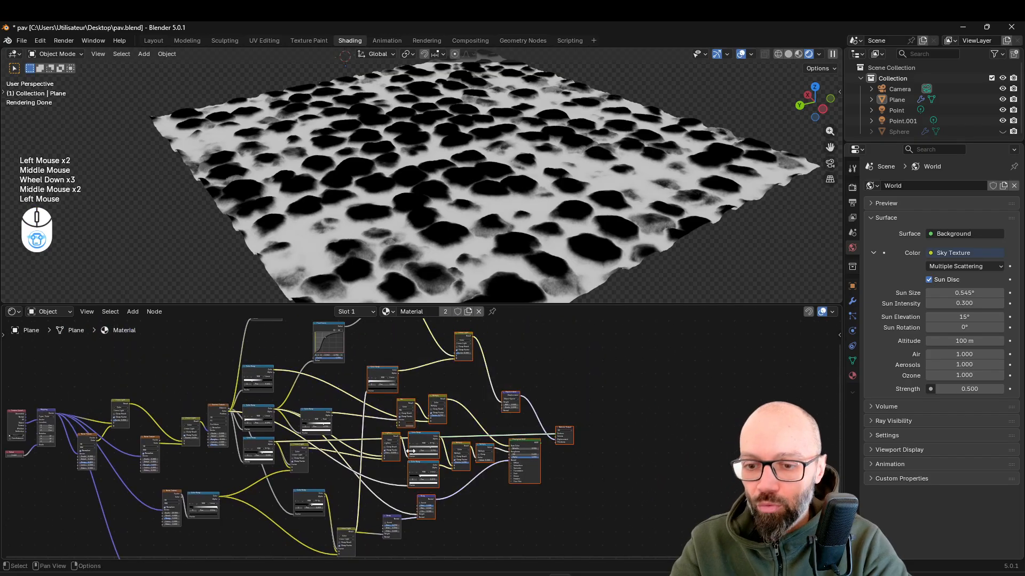
key("g")
left_click(480, 498)
- Reposition the lower Linear Light node and its Color Ramp to clear space beside the ground-noise nodes
middle_click_drag(488, 428, 527, 353)
left_click(387, 469)
key("g")
left_click(373, 430)
left_click_drag(355, 425, 418, 427)
middle_click_drag(395, 407, 429, 432)
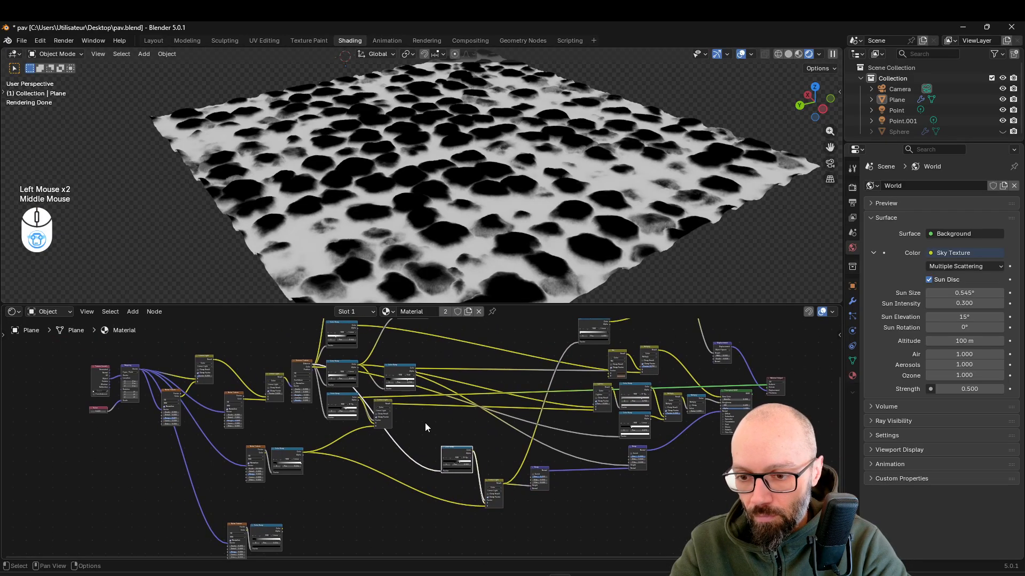
- Duplicate the upper Linear Light node with its input links and place the copy near the new Noise Texture
scroll(398, 431, "up", 2)
middle_click_drag(422, 412, 434, 447)
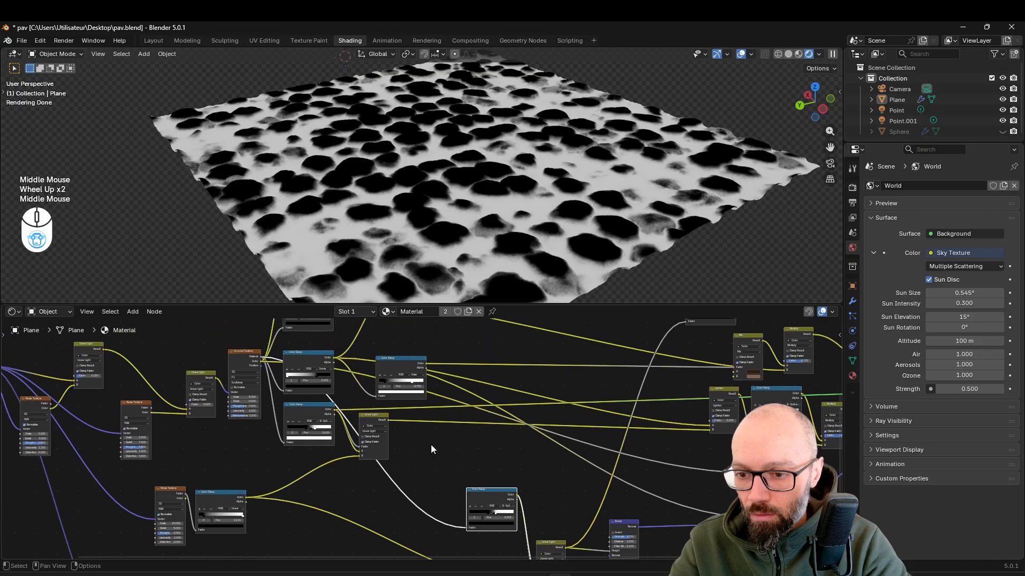
scroll(416, 438, "down", 3)
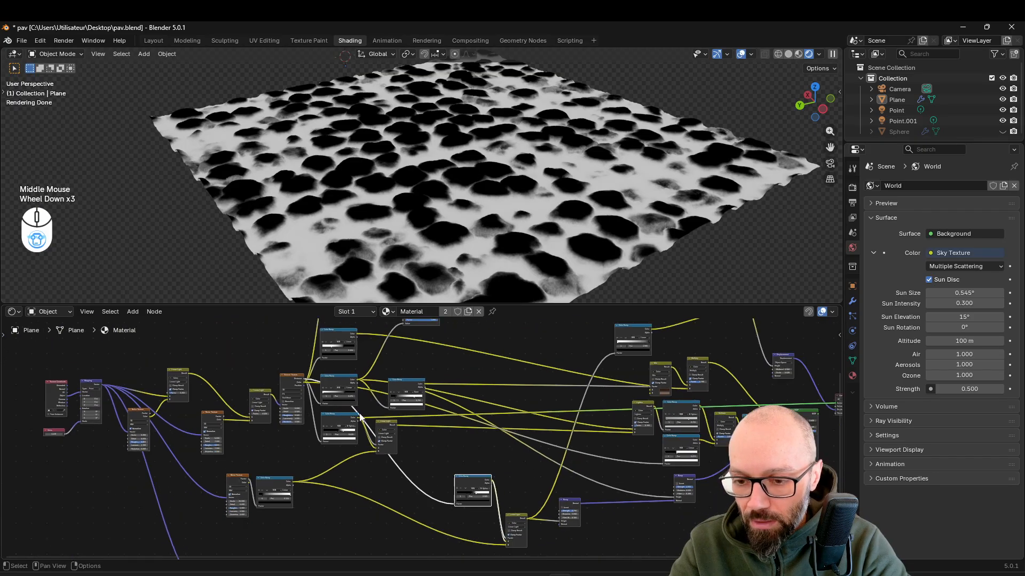
left_click(395, 427)
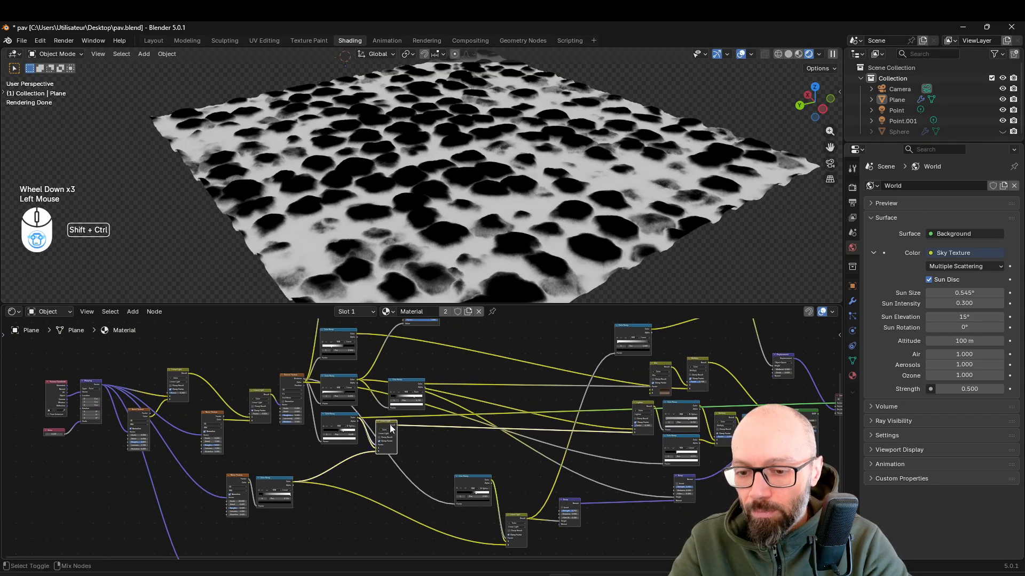
key("ctrl+shift+d")
left_click(397, 540)
middle_click_drag(397, 540, 420, 444)
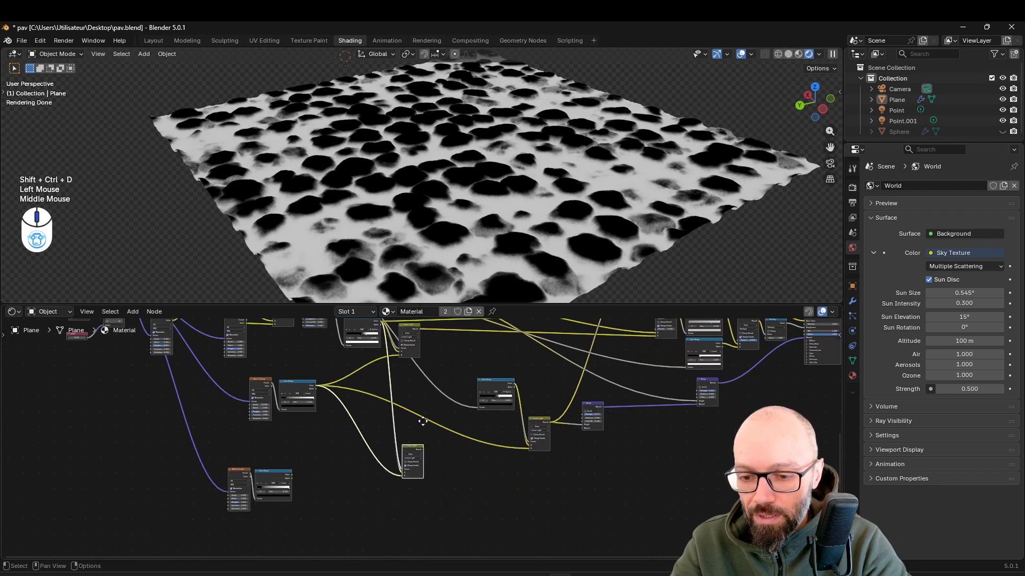
- Swap the ground-noise link on the duplicated Linear Light's B input for the new Color Ramp's Color output and preview the node
mouse_move(389, 447)
right_mouse_down("ctrl")
mouse_move(379, 445)
mouse_move(370, 493)
right_mouse_up("ctrl")
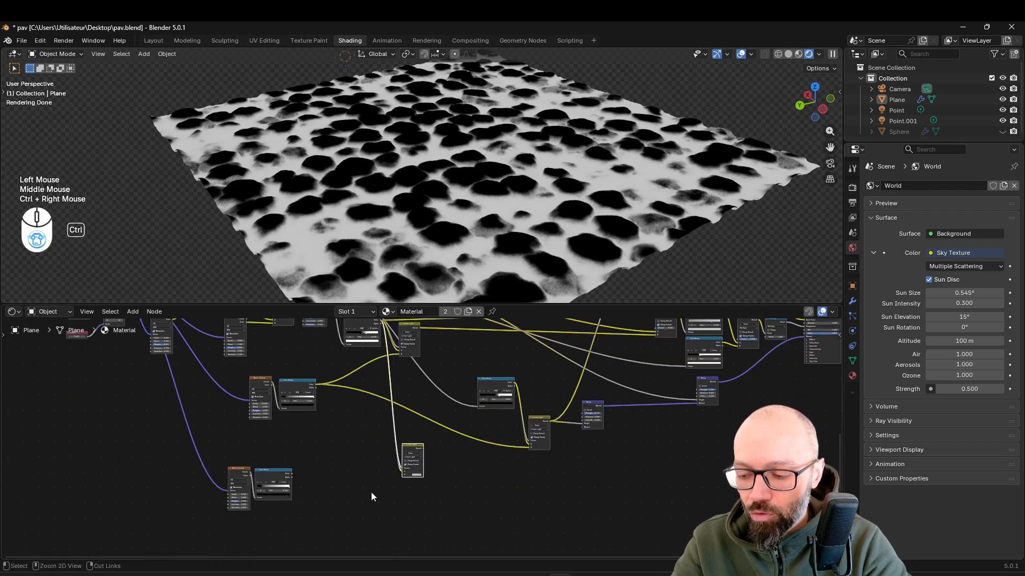
right_click_drag(377, 395, 351, 546, "ctrl")
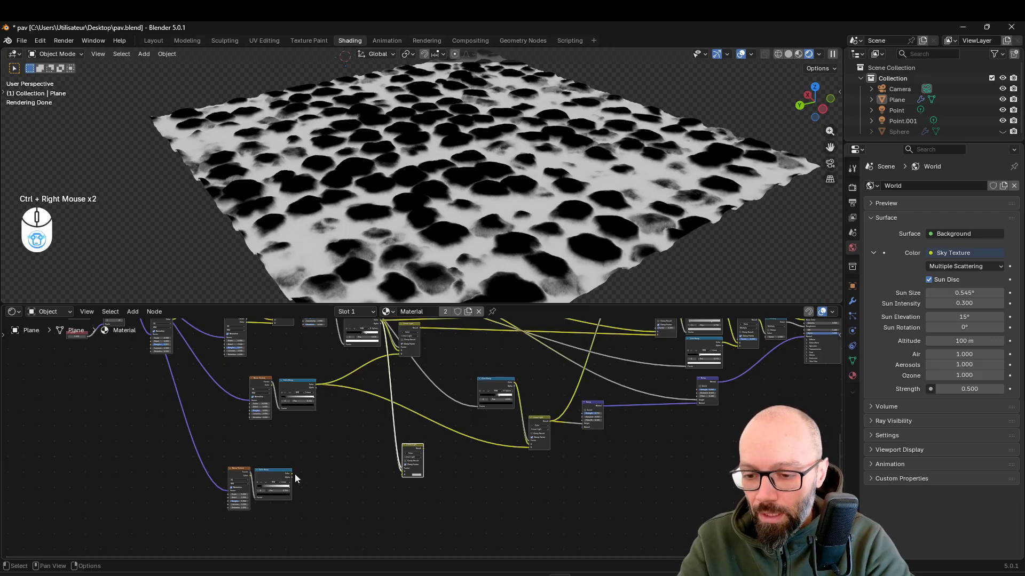
left_click_drag(292, 473, 406, 476)
left_click(410, 464, "ctrl+shift")
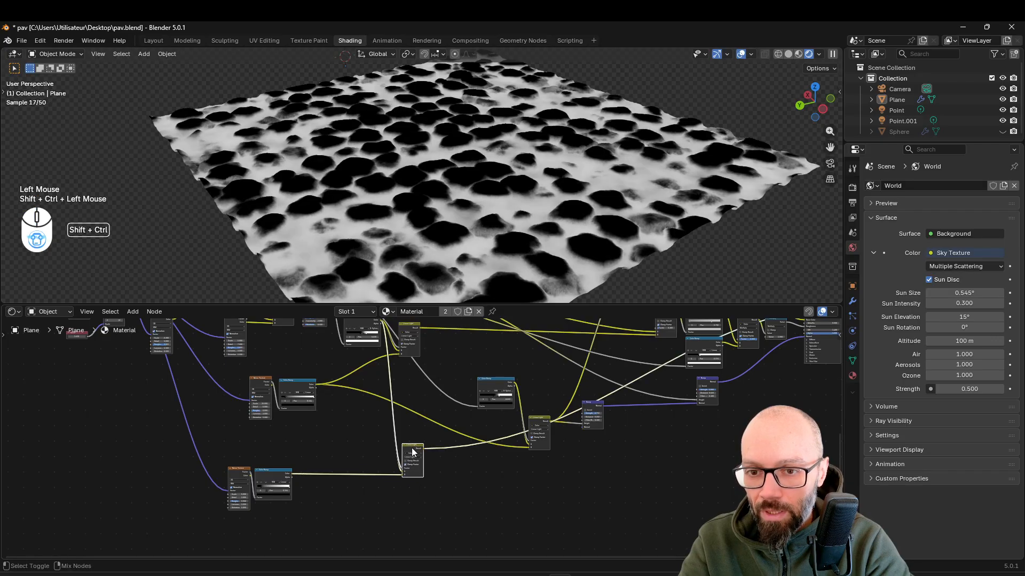
- Move the new Noise Texture and its Color Ramp directly beneath the ground-noise pair
left_click_drag(309, 444, 234, 479)
key("g")
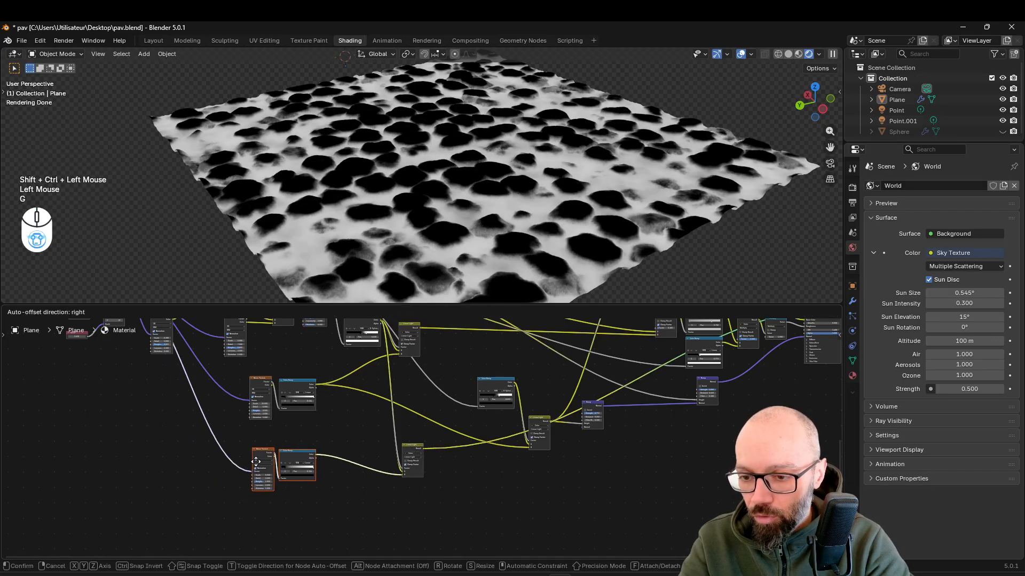
left_click(255, 449)
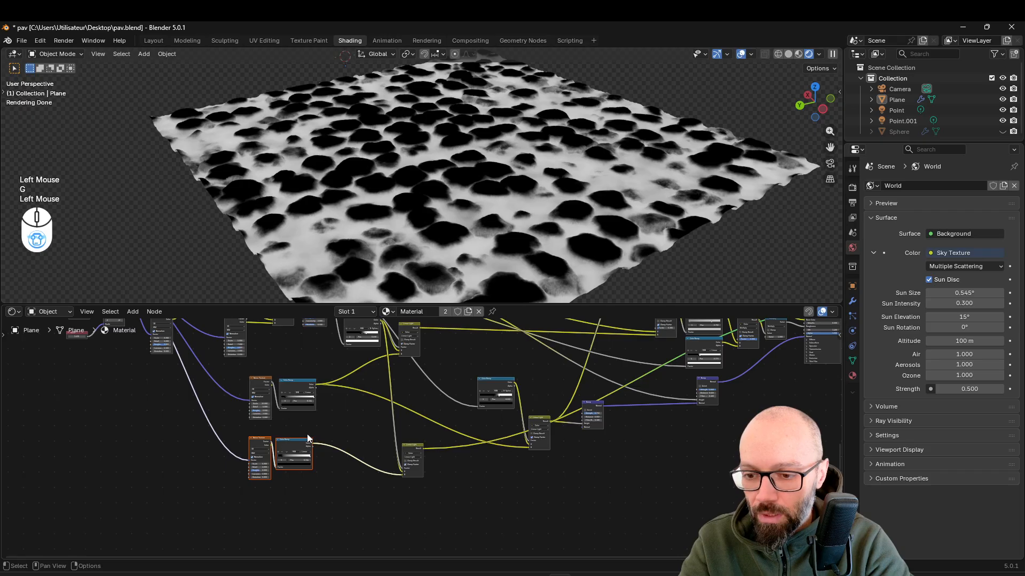
- Set the black stop of the new noise's Color Ramp to position 0.395 while viewing a stone close up
middle_click_drag(306, 433, 401, 425)
scroll(565, 170, "up", 3)
middle_click_drag(580, 170, 540, 152, "shift")
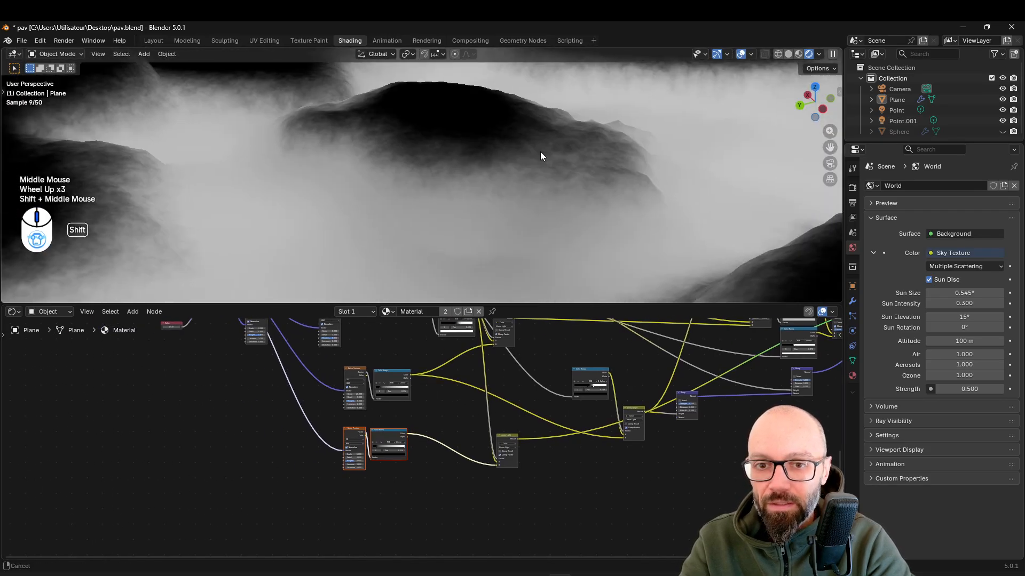
scroll(395, 477, "up", 4)
middle_click_drag(406, 469, 392, 422)
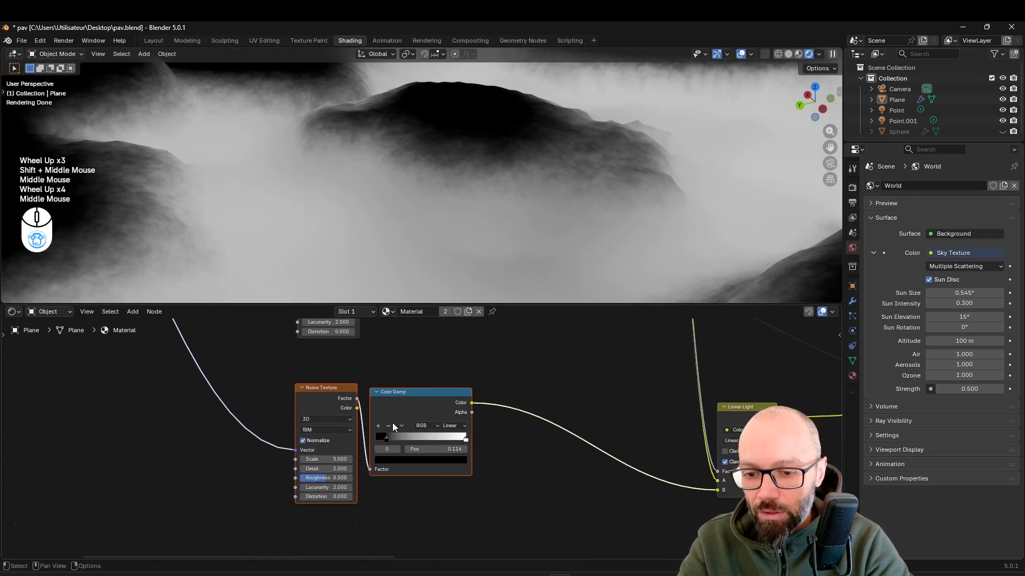
left_click_drag(388, 437, 414, 434)
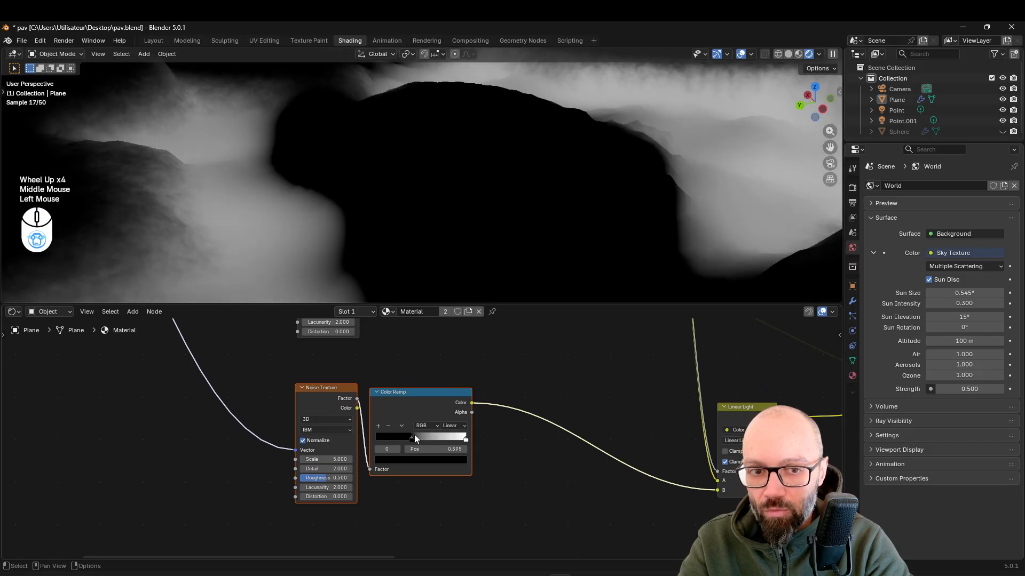
- Raise the new Noise Texture's Scale to 264.400 and set its Lacunarity to 12
left_click_drag(325, 459, 512, 459)
scroll(289, 529, "up", 3)
left_click_drag(267, 516, 305, 516)
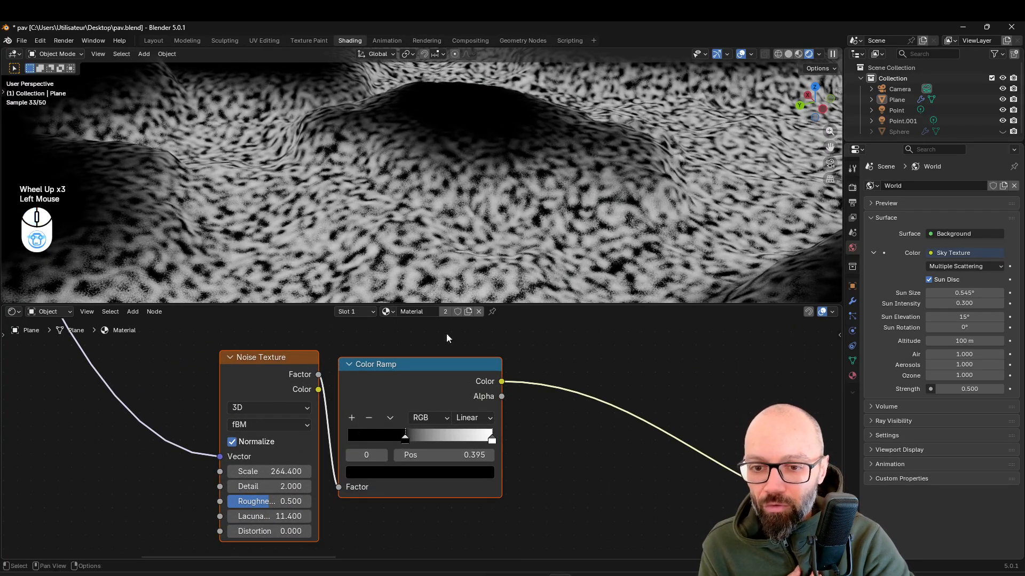
scroll(517, 248, "up", 2)
scroll(516, 246, "down", 3)
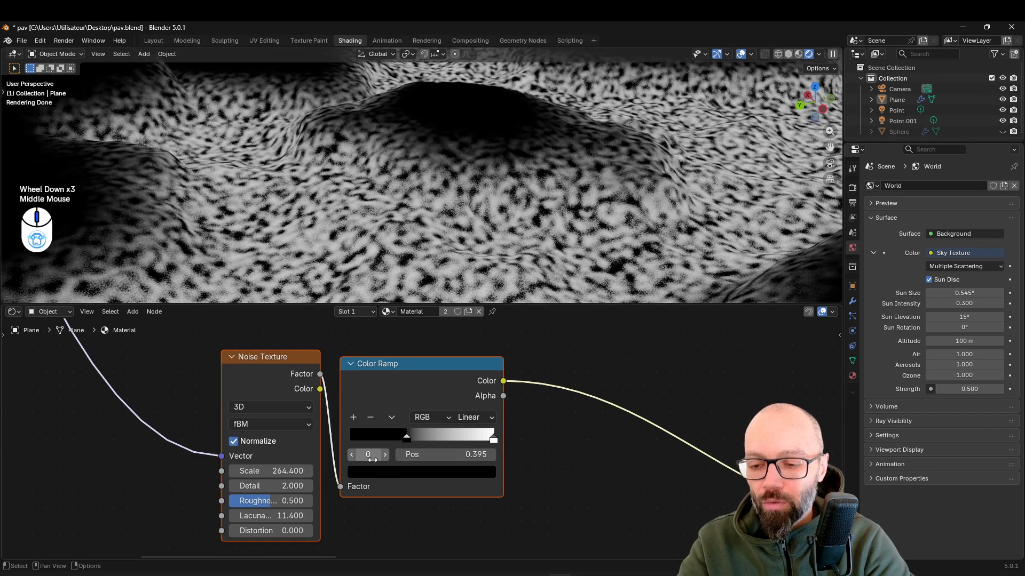
middle_click_drag(255, 514, 367, 483)
scroll(385, 510, "up", 2)
left_click(385, 510, "shift")
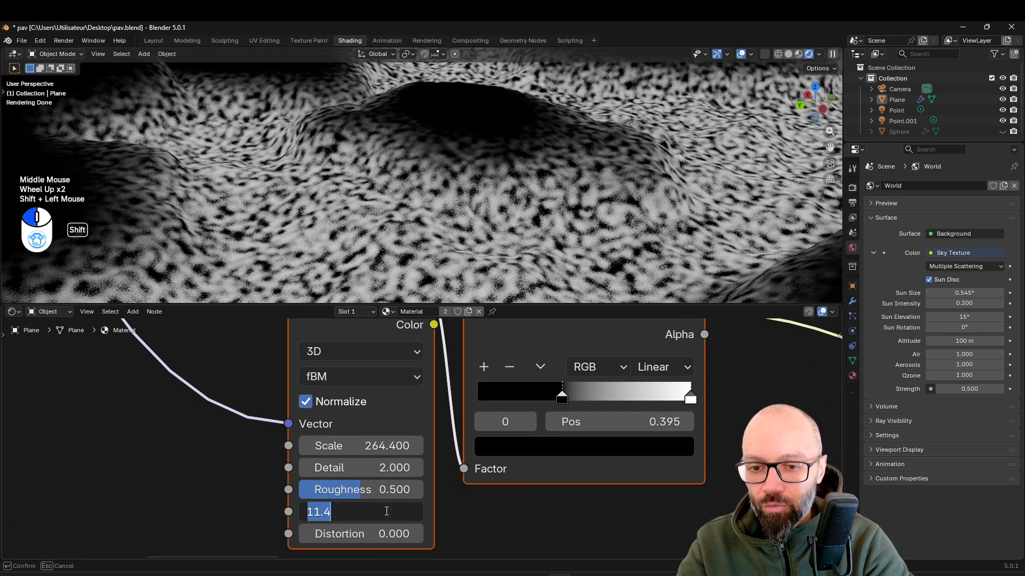
type("12")
key("Return")
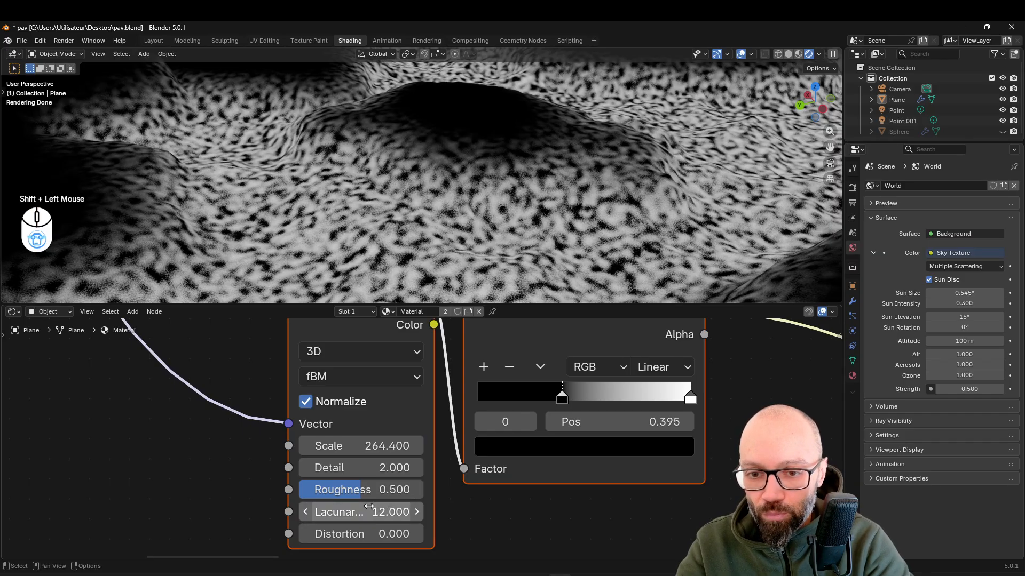
- Set the new noise's Color Ramp black stop to 0.445 and its white stop to 0.955
left_click_drag(567, 391, 577, 393)
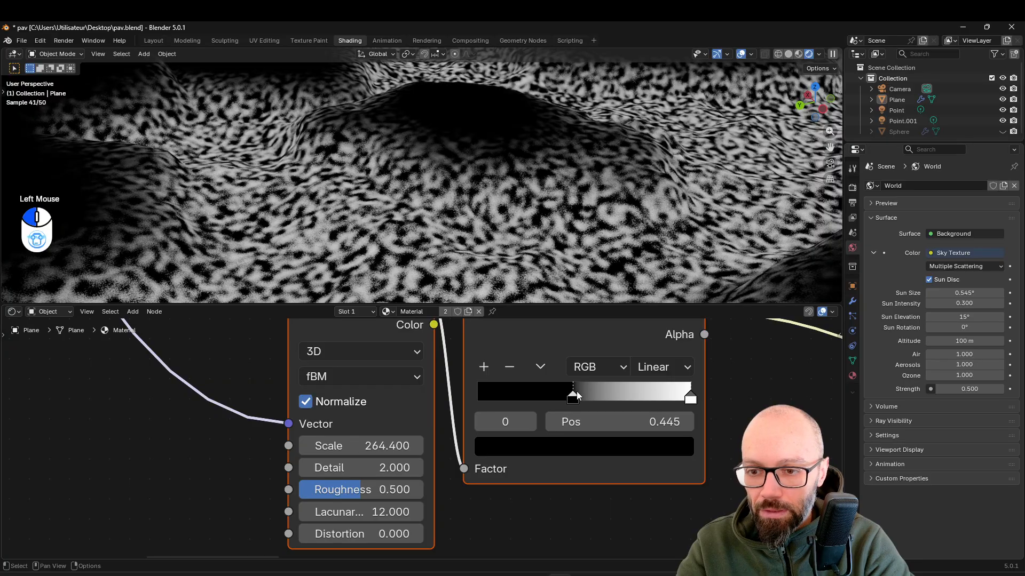
mouse_move(660, 400)
left_mouse_down()
mouse_move(681, 395)
mouse_move(673, 398)
left_mouse_up()
scroll(609, 220, "down", 3)
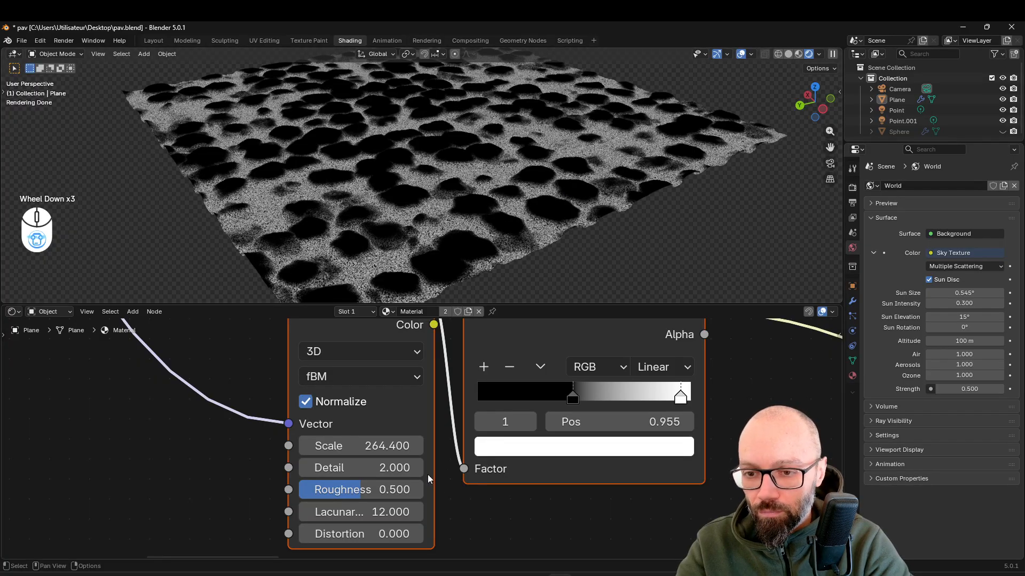
- Set the new Noise Texture's Scale to 200
middle_click_drag(428, 477, 489, 453)
left_click_drag(449, 421, 419, 421, "shift")
left_click(461, 418)
type("2")
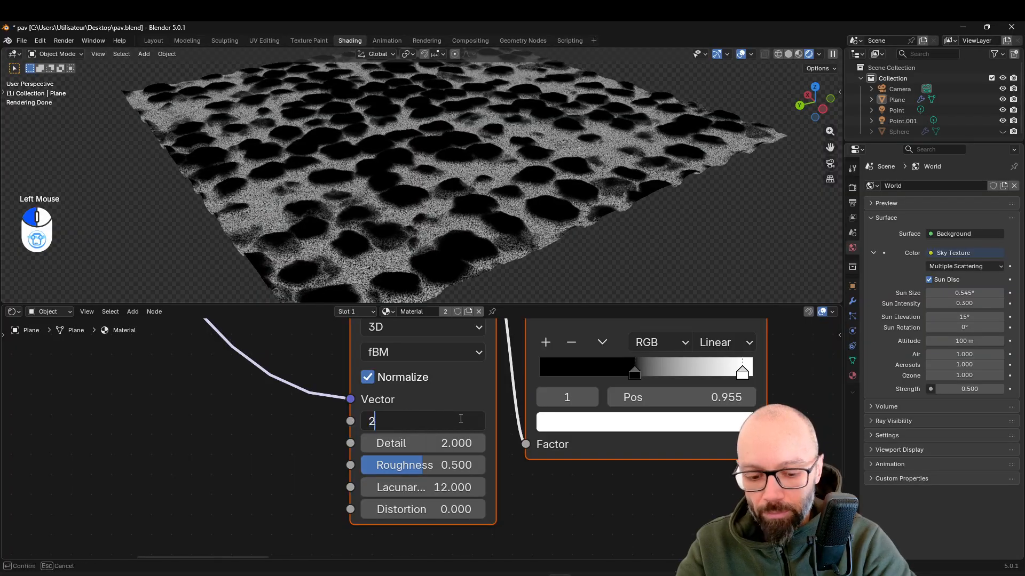
type("00")
key("Return")
- Check the noise mask up close, reconnect the Principled BSDF to the material output and examine the shaded paving
scroll(405, 216, "up", 3)
scroll(399, 212, "up", 2)
scroll(399, 210, "down", 1)
scroll(427, 416, "down", 7)
middle_click_drag(614, 347, 427, 363)
middle_click_drag(707, 385, 554, 363)
left_click(555, 370, "ctrl+shift")
scroll(533, 385, "down", 1)
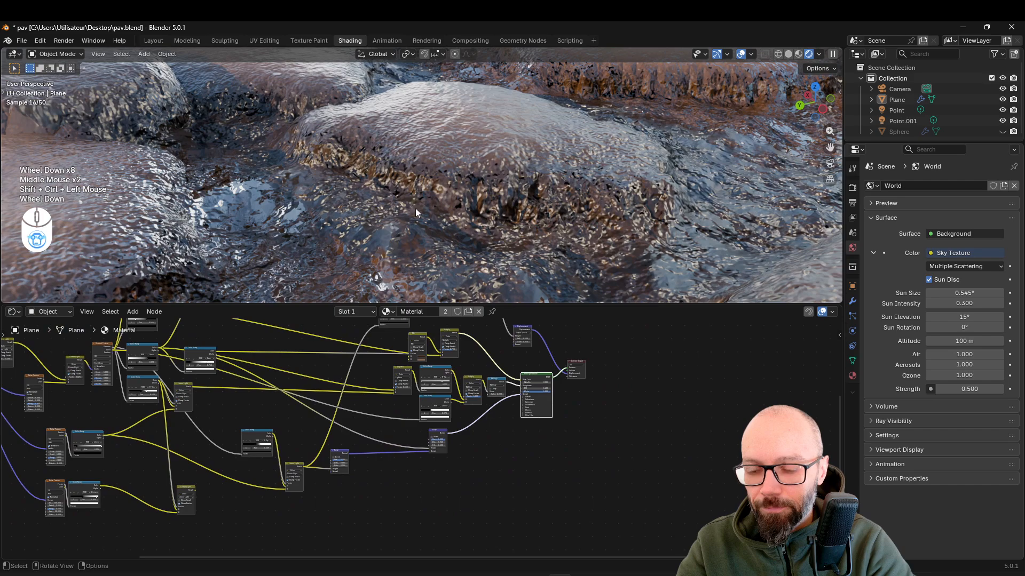
scroll(416, 240, "down", 3)
middle_click_drag(429, 235, 462, 234)
scroll(480, 224, "up", 1)
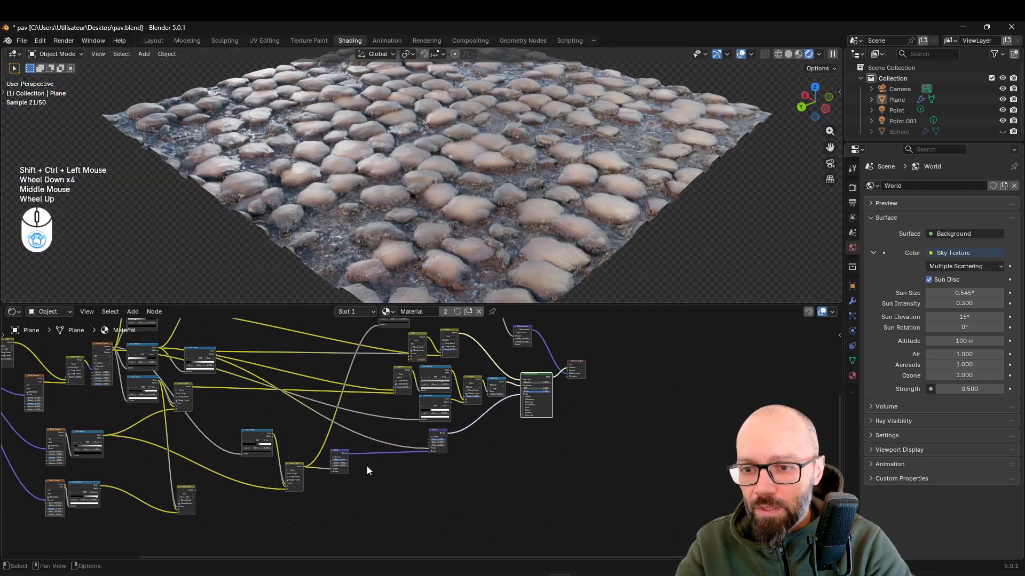
- Reposition the base-colour Mix and Multiply nodes to make room before the Principled BSDF
middle_click_drag(451, 353, 448, 411)
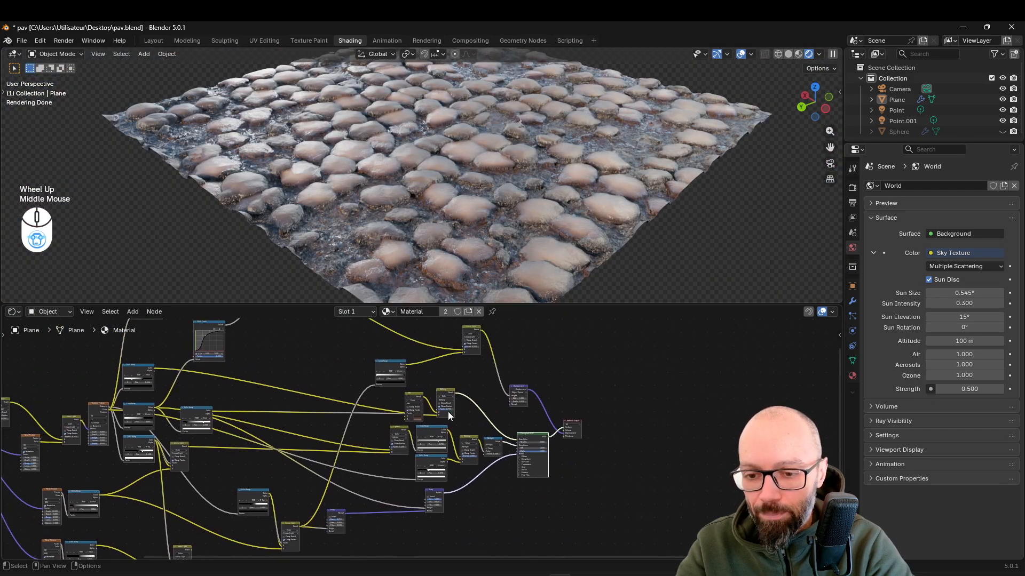
left_click(411, 398)
left_click_drag(411, 398, 369, 414)
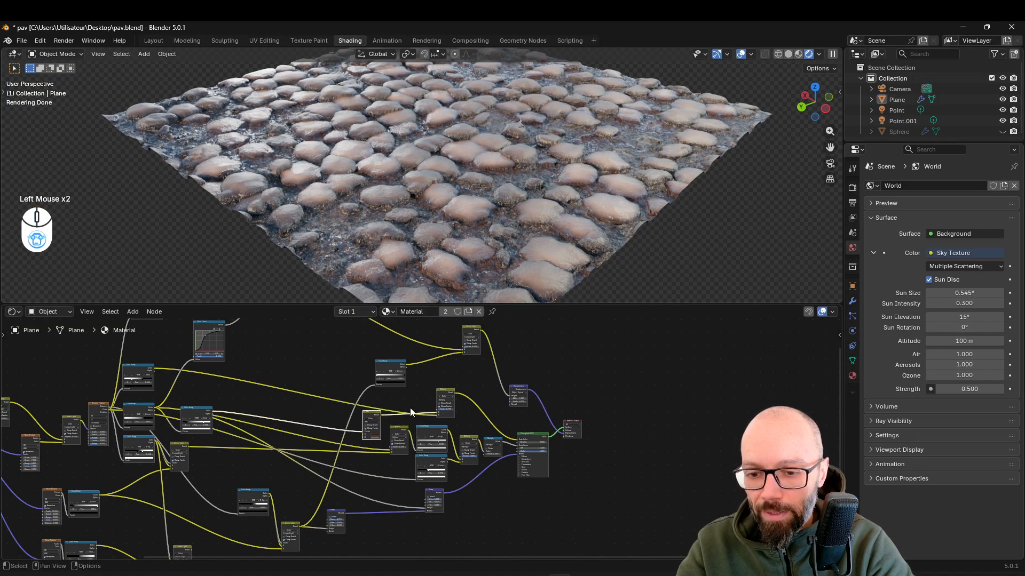
left_click(453, 390)
key("ctrl+z")
left_click_drag(451, 391, 431, 380)
- Preview the base-colour Multiply node on the plane and undo that preview
middle_click_drag(434, 378, 363, 380)
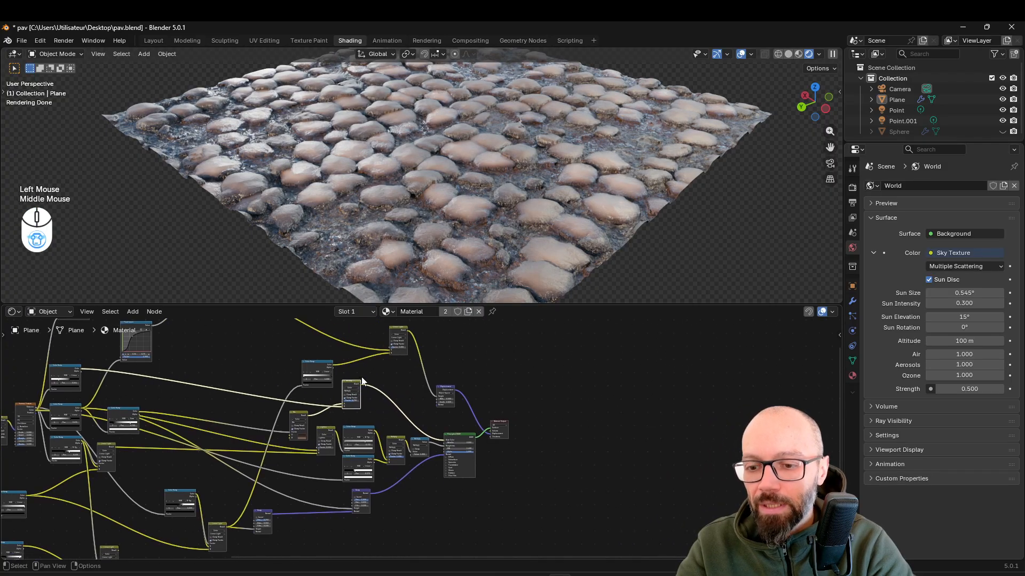
left_click(351, 389, "ctrl+shift")
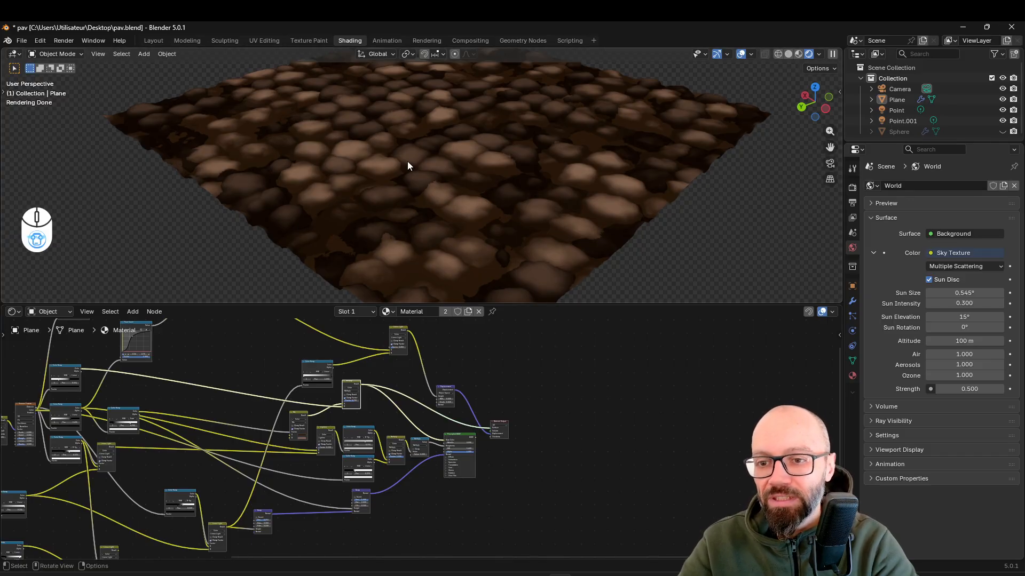
key("ctrl+z")
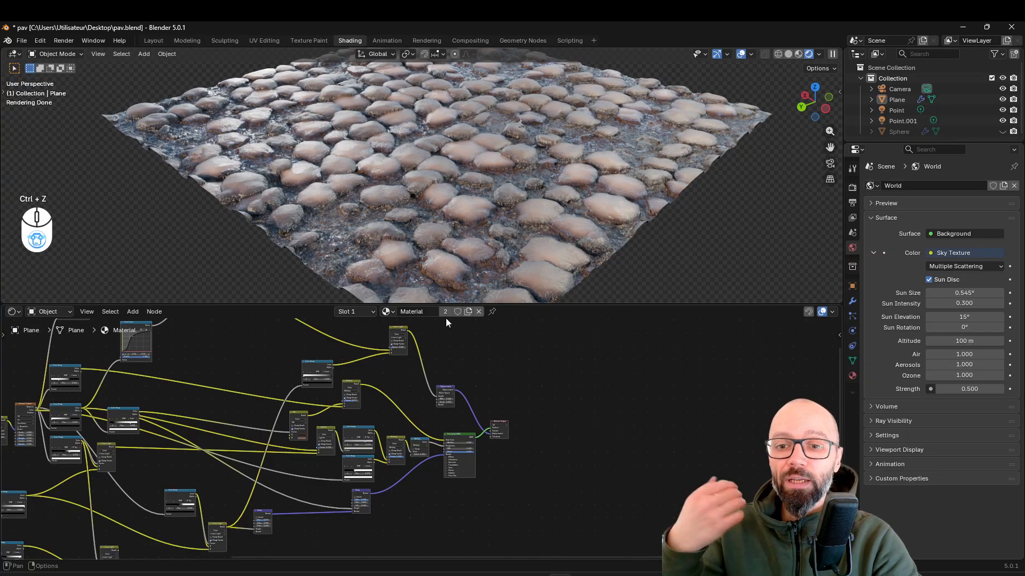
- Duplicate the base-colour Mix node and insert the copy between the Multiply node and the Principled BSDF's Base Color
scroll(271, 398, "up", 3)
left_click(237, 397)
left_click(363, 379)
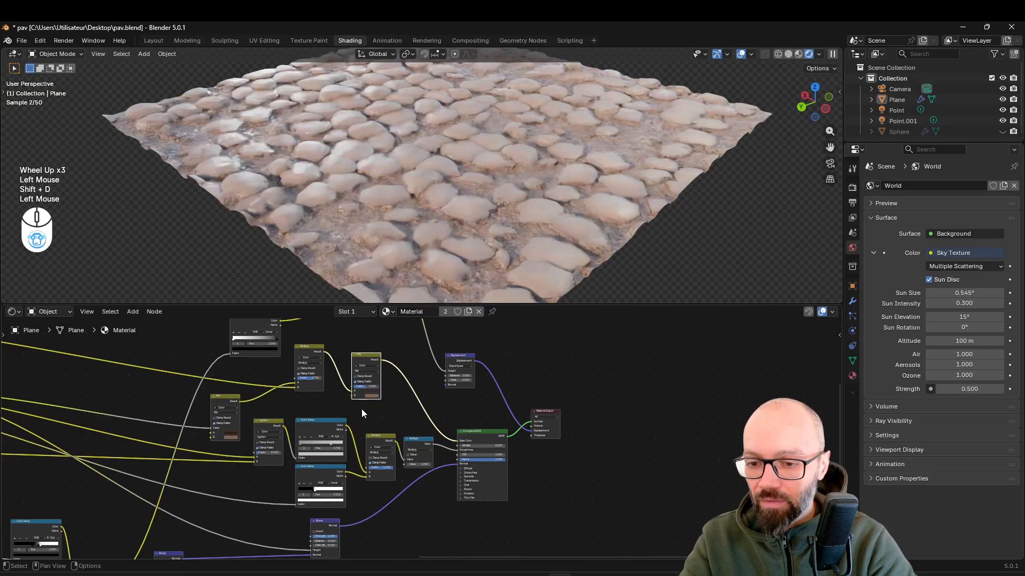
- Connect the duplicated Linear Light's Result to the Factor input of the new Mix node
scroll(341, 479, "down", 2)
middle_click_drag(342, 478, 296, 476)
left_click_drag(251, 501, 496, 366)
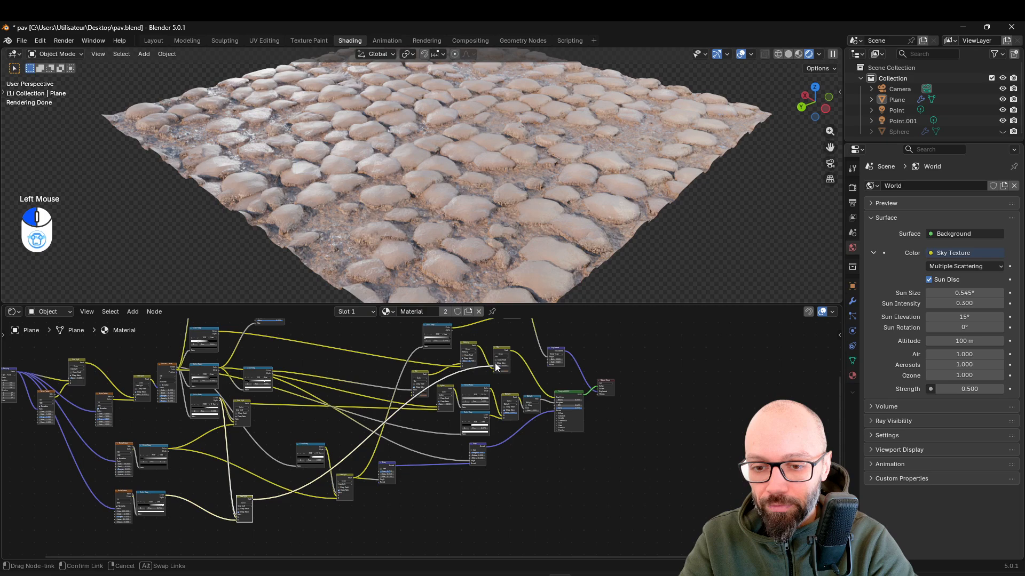
- Change the new Mix node's B colour to green #6DBE6EFF
middle_click_drag(541, 360, 341, 365)
scroll(506, 440, "up", 4)
scroll(505, 440, "up", 3)
left_click(347, 370)
left_click(360, 383)
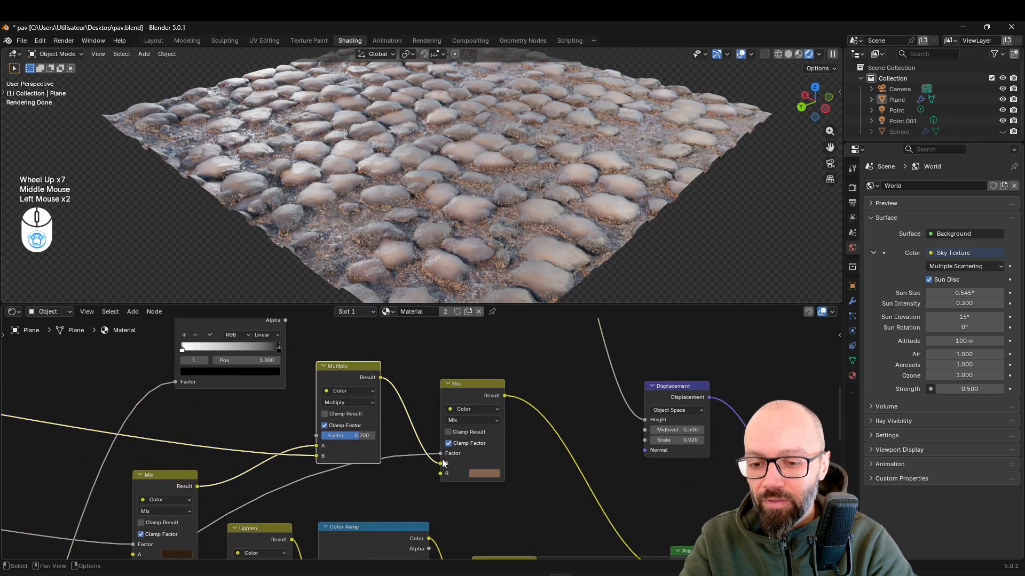
left_click(485, 472)
left_click_drag(489, 345, 553, 332)
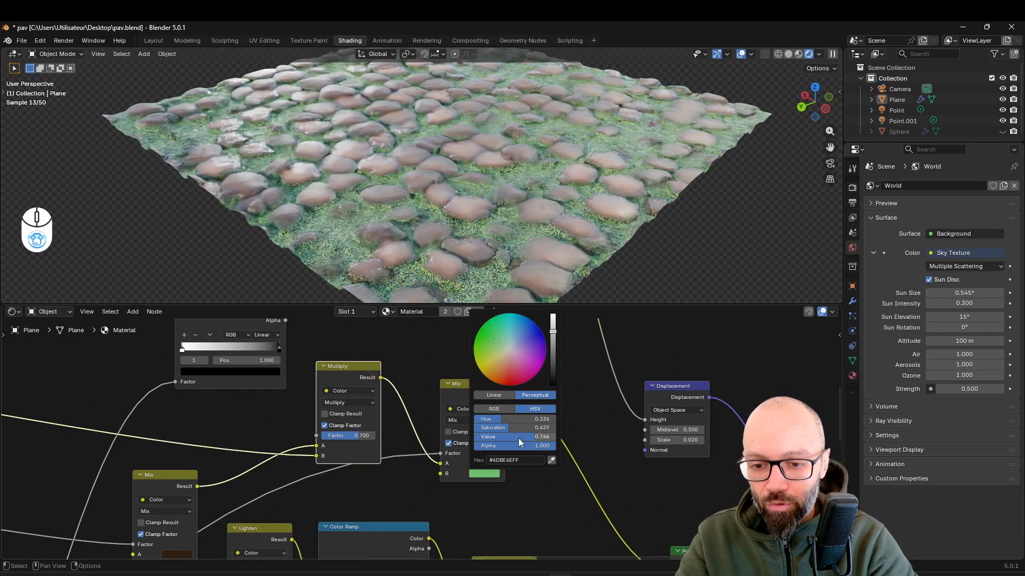
- Darken the new Mix node's B colour to deep green #2A502BFF
mouse_move(511, 428)
left_mouse_down()
mouse_move(482, 428)
mouse_move(512, 428)
left_mouse_up()
left_click_drag(553, 332, 553, 359)
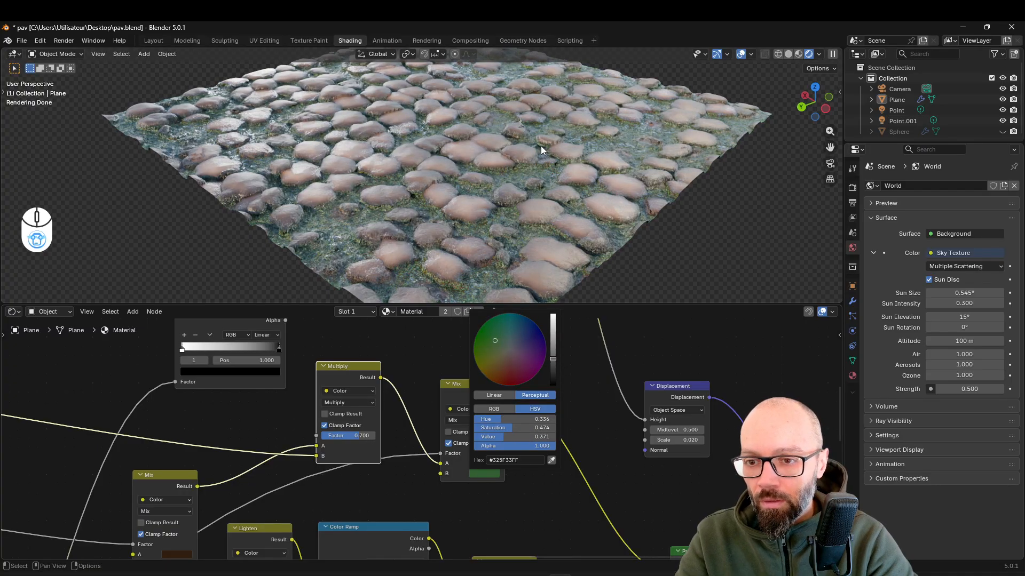
scroll(453, 219, "up", 2)
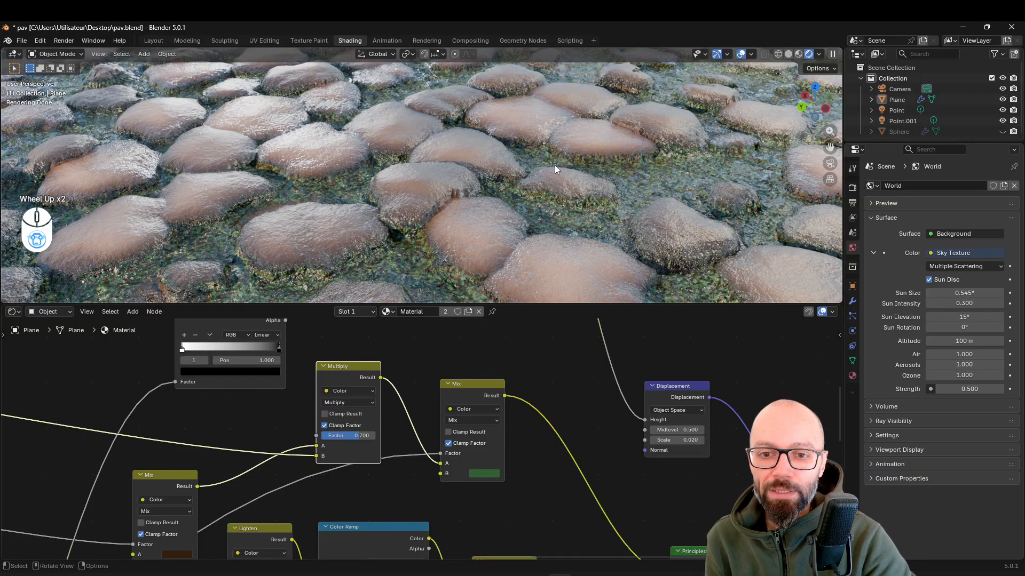
left_click(486, 473)
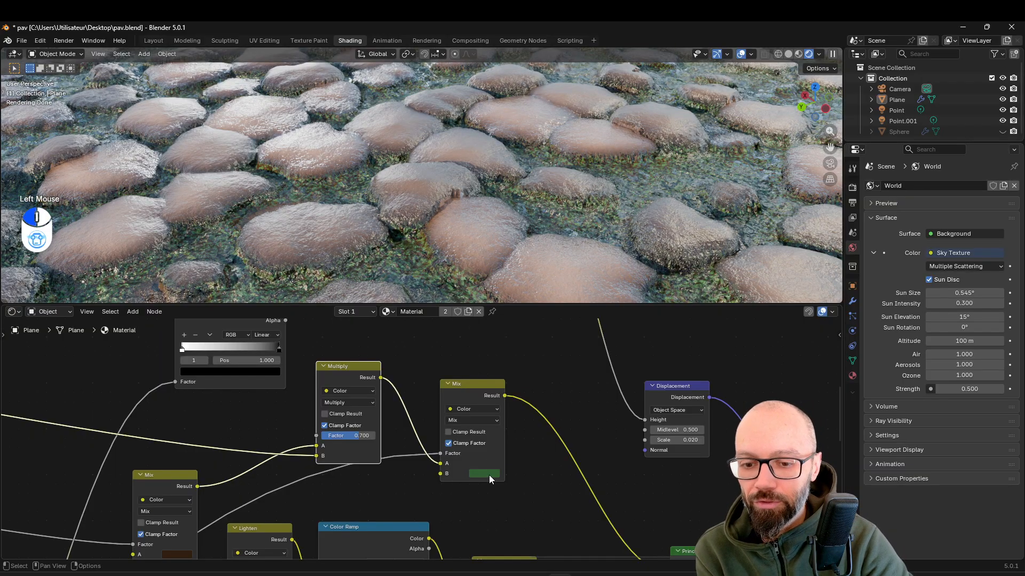
left_click(553, 363)
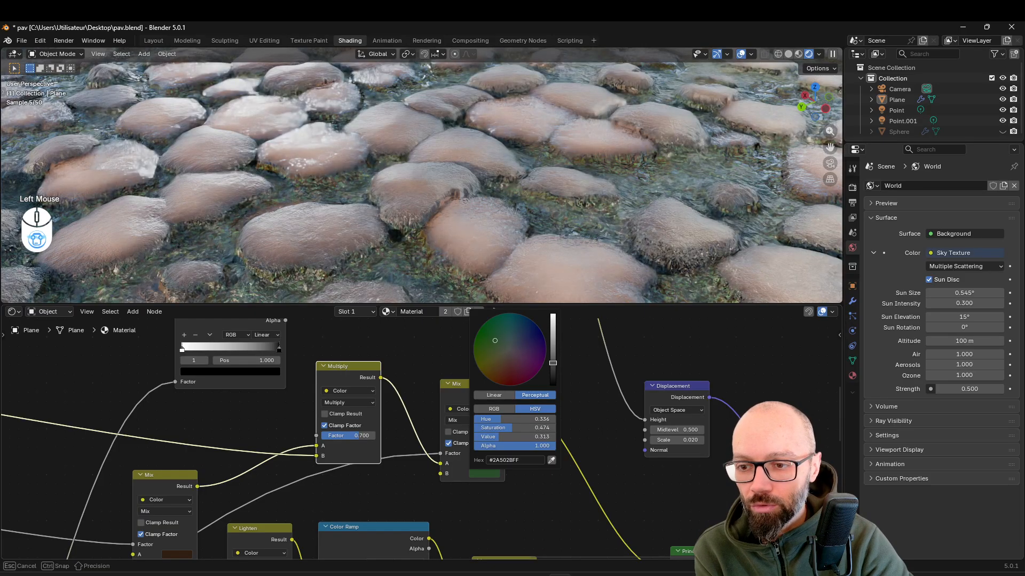
scroll(578, 146, "down", 3)
middle_click_drag(432, 174, 454, 198)
scroll(423, 446, "down", 2)
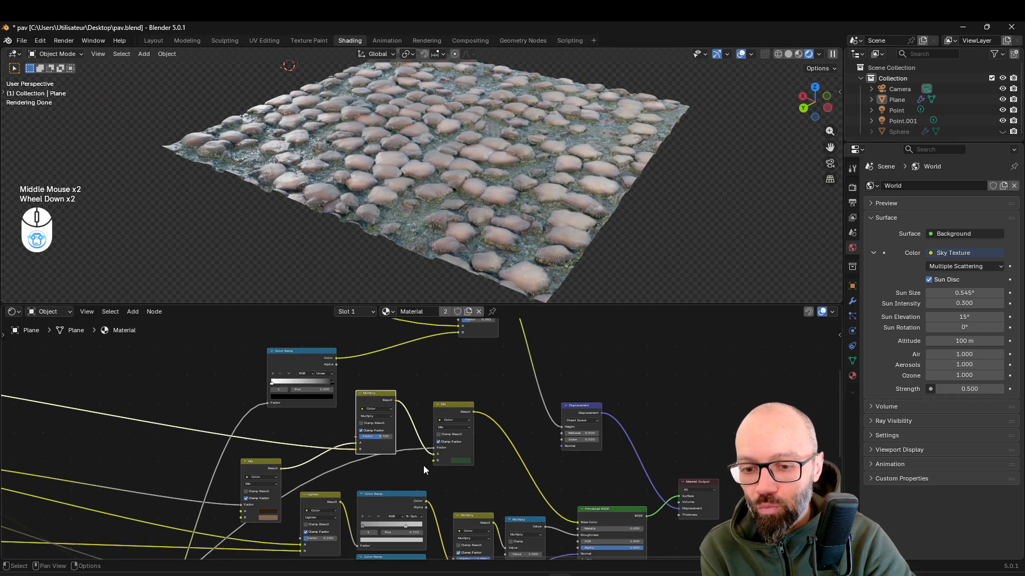
- Preview the Color Ramp that masks the gaps between stones and duplicate it with its input link, placing the copy beside the fine-noise Linear Light
left_click(374, 399)
scroll(360, 401, "down", 3)
middle_click_drag(361, 401, 483, 422)
scroll(483, 421, "up", 4)
scroll(367, 428, "down", 2)
middle_click_drag(367, 428, 409, 341)
left_click(399, 348)
left_click_drag(399, 348, 399, 346)
left_click_drag(401, 396, 401, 388)
left_click(403, 389, "ctrl+shift")
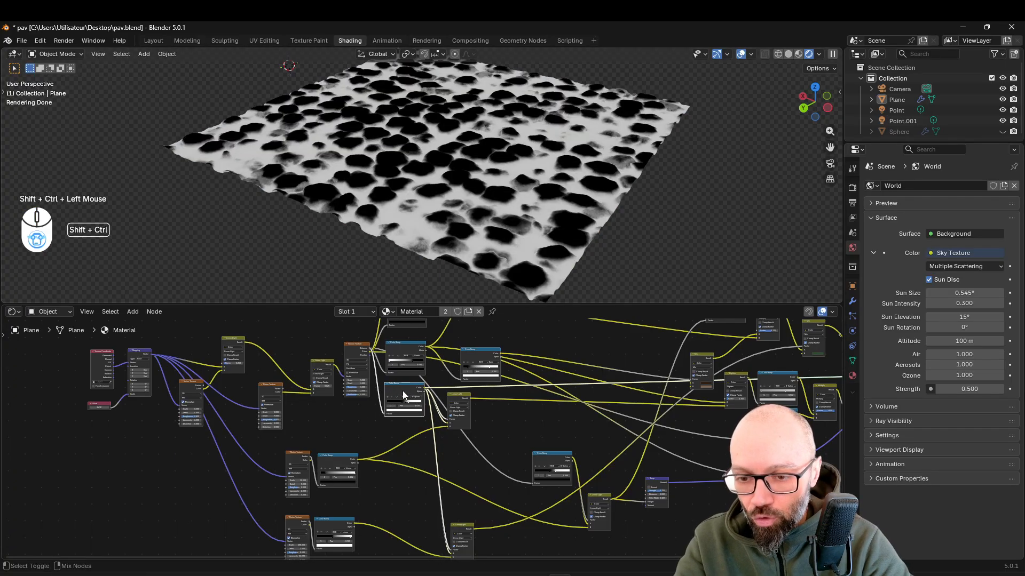
key("ctrl+shift+d")
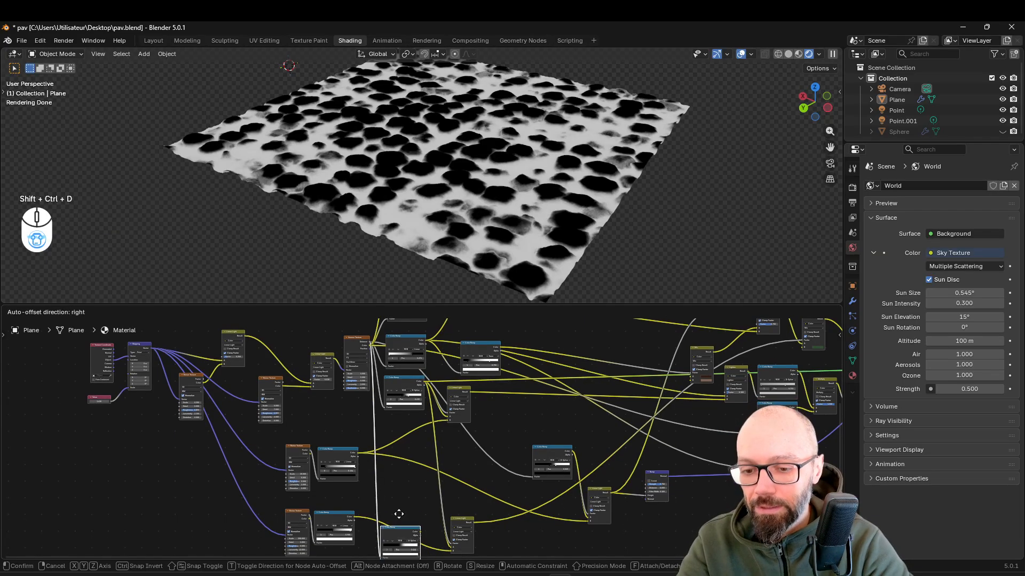
left_click(401, 478)
- Connect the duplicated Color Ramp's Color to the fine-noise Linear Light's Factor and A inputs, and restore the Principled BSDF as material output
middle_click_drag(439, 475, 395, 402)
scroll(449, 267, "up", 2)
scroll(399, 465, "up", 2)
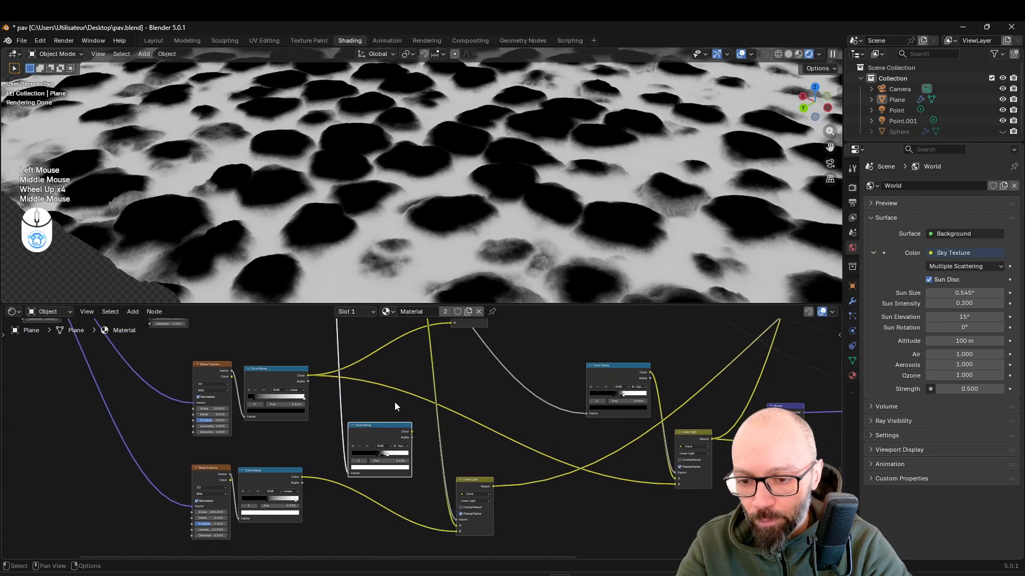
left_click_drag(412, 431, 457, 520)
left_click_drag(410, 435, 459, 527)
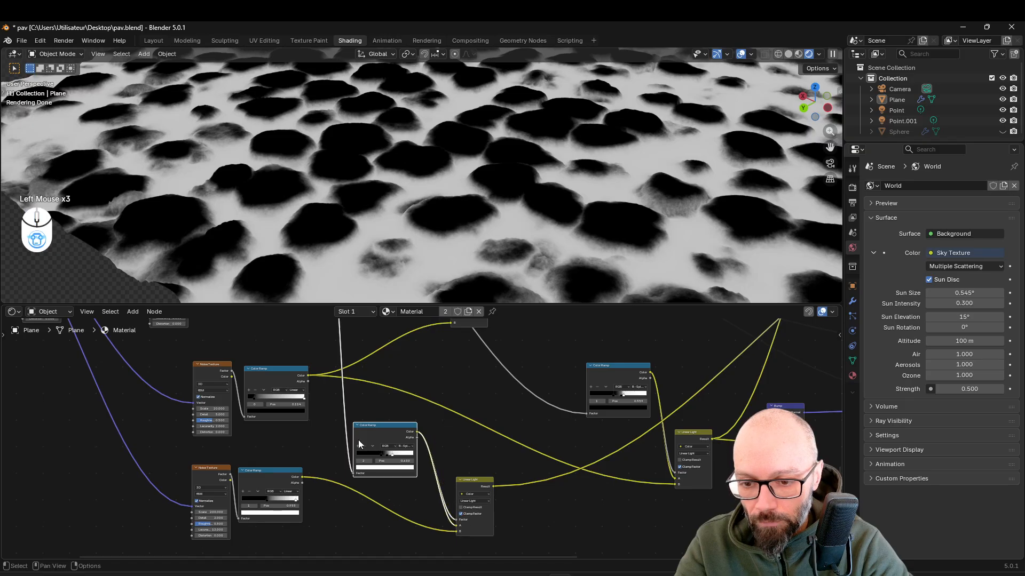
scroll(414, 432, "up", 2)
key("Tab")
scroll(480, 419, "down", 5)
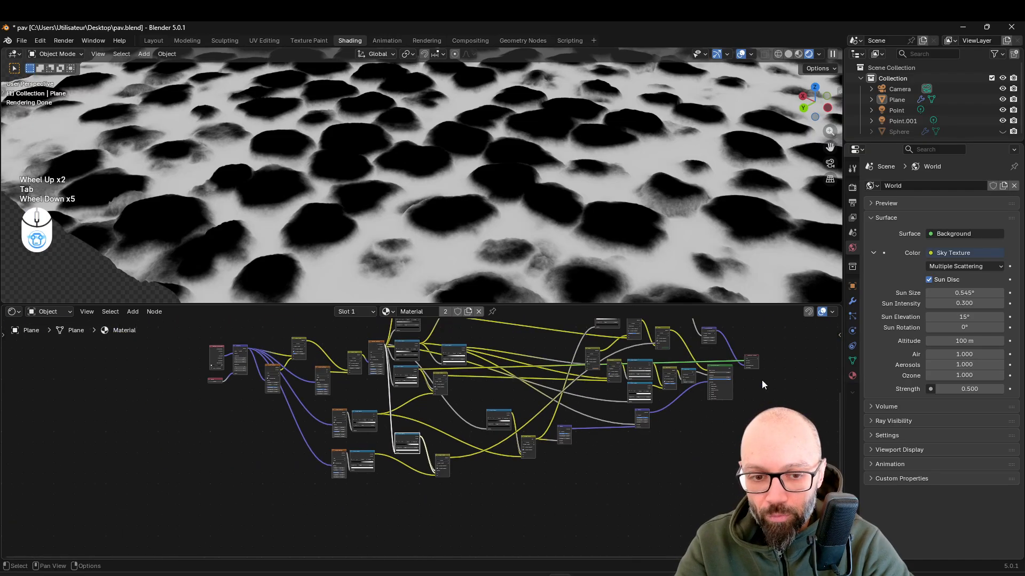
left_click(727, 368, "ctrl+shift")
- Remove one stop from the duplicated Color Ramp, shift the black stop toward the start and set the white stop at 1.000
scroll(377, 441, "up", 4)
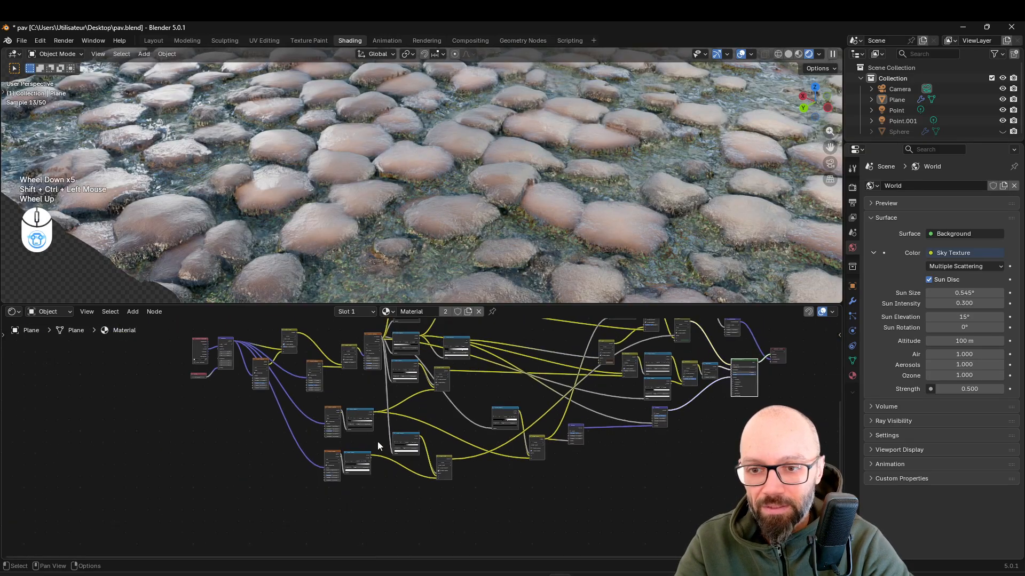
scroll(358, 475, "up", 2)
left_click(363, 464)
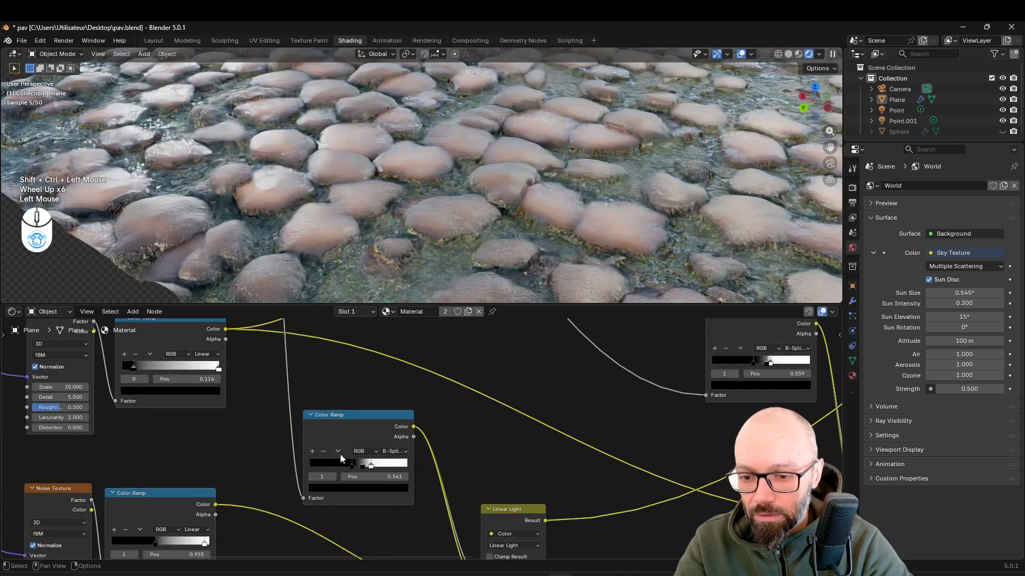
left_click(324, 450)
left_click_drag(351, 465, 322, 467)
middle_click(412, 441)
middle_click_drag(412, 441, 410, 395)
left_click_drag(369, 418, 473, 428)
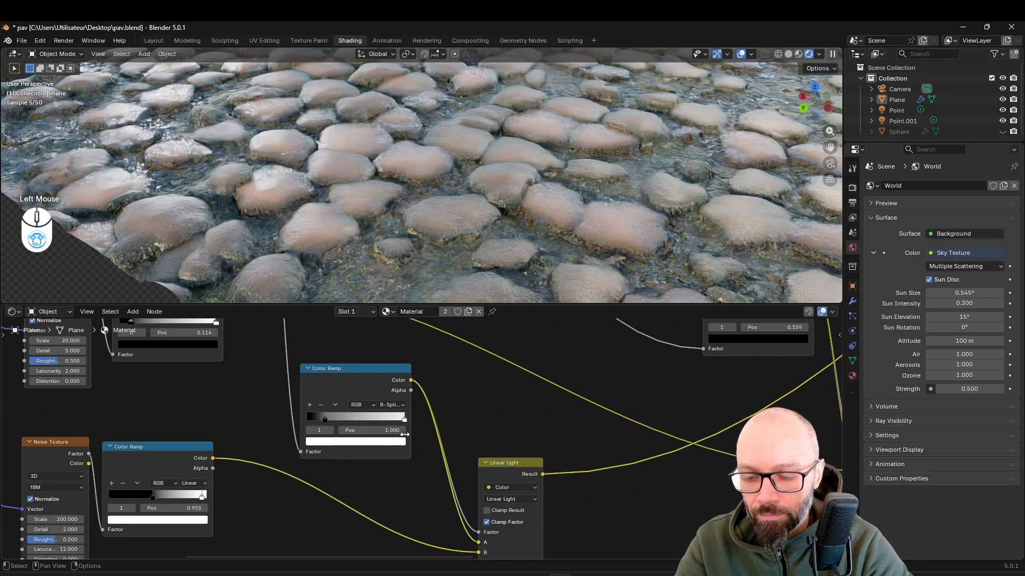
- Set the duplicated Color Ramp's interpolation to Linear, move its white stop to 0.705 and preview the ramp
left_click(335, 404)
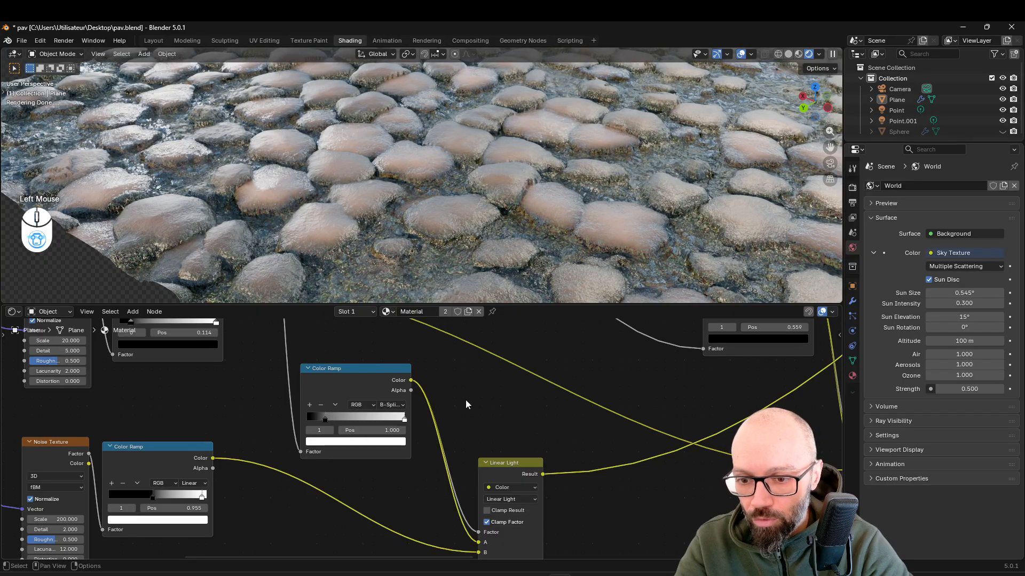
left_click(390, 405)
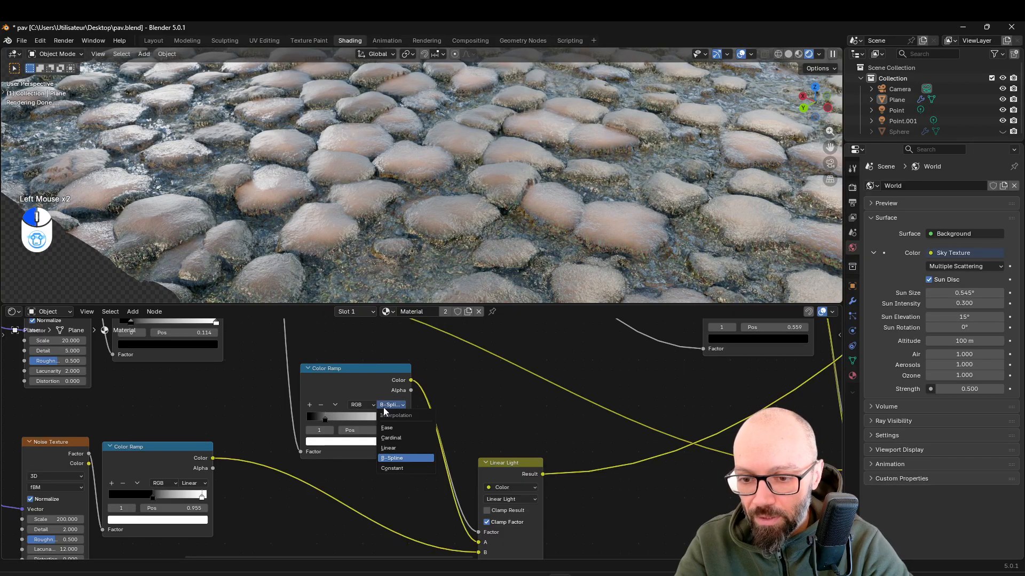
left_click(398, 449)
left_click_drag(397, 420, 375, 419)
left_click(364, 369, "ctrl")
left_click(363, 370, "ctrl+shift")
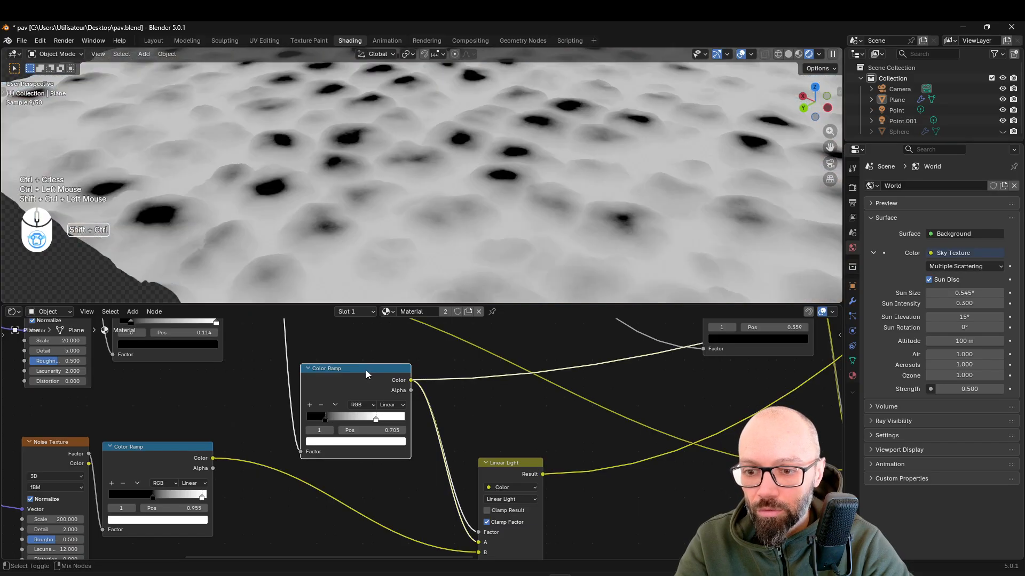
- Preview the fine-noise Linear Light and tighten the ramp's contrast, moving the black stop to 0.509 and the white stop slightly outward
left_click(511, 466, "ctrl+shift")
left_click_drag(376, 420, 407, 420)
left_click_drag(325, 418, 360, 418)
key("Tab")
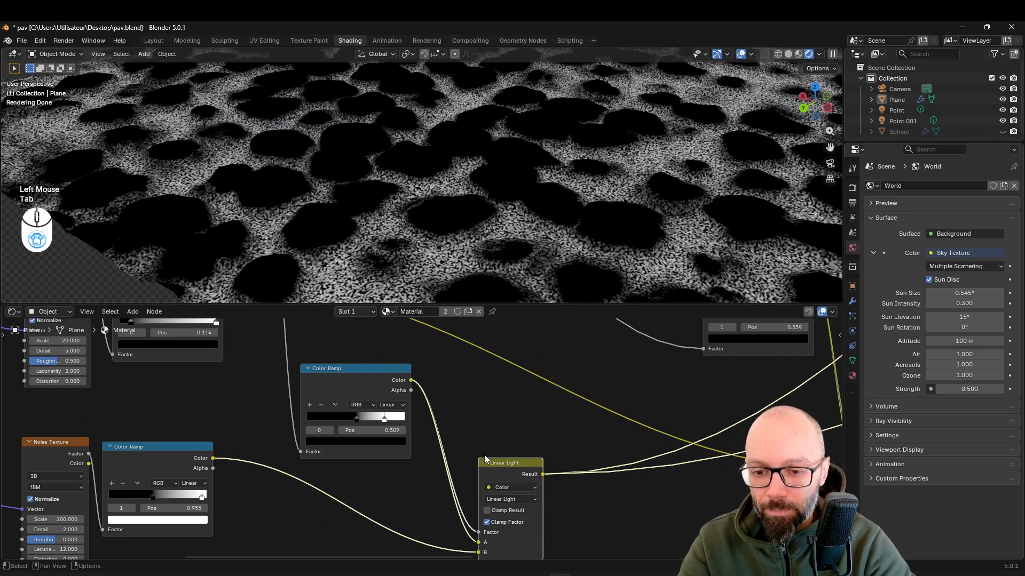
- Restore the Principled BSDF as material output and view the whole plane
scroll(592, 404, "down", 4)
scroll(592, 404, "down", 1)
middle_click_drag(709, 353, 583, 430)
left_click(516, 452, "ctrl+shift")
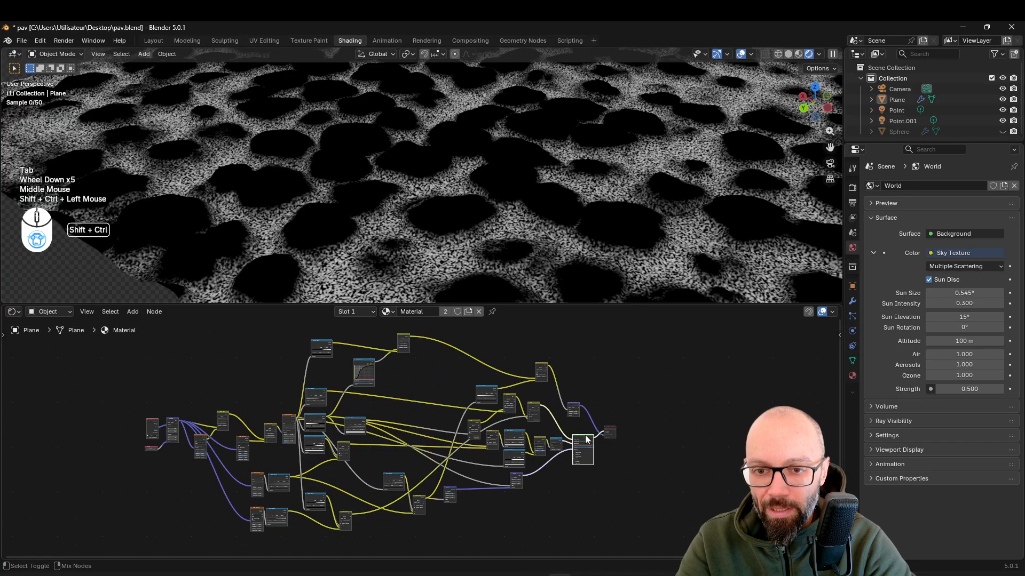
scroll(525, 206, "down", 1)
mouse_move(526, 206)
middle_mouse_down()
mouse_move(536, 200)
mouse_move(528, 202)
middle_mouse_up()
scroll(499, 466, "down", 2)
scroll(539, 475, "up", 1)
- Move the first Bump node away from the Linear Light that feeds it, making room for another node
middle_click_drag(548, 483, 535, 448)
scroll(446, 446, "up", 5)
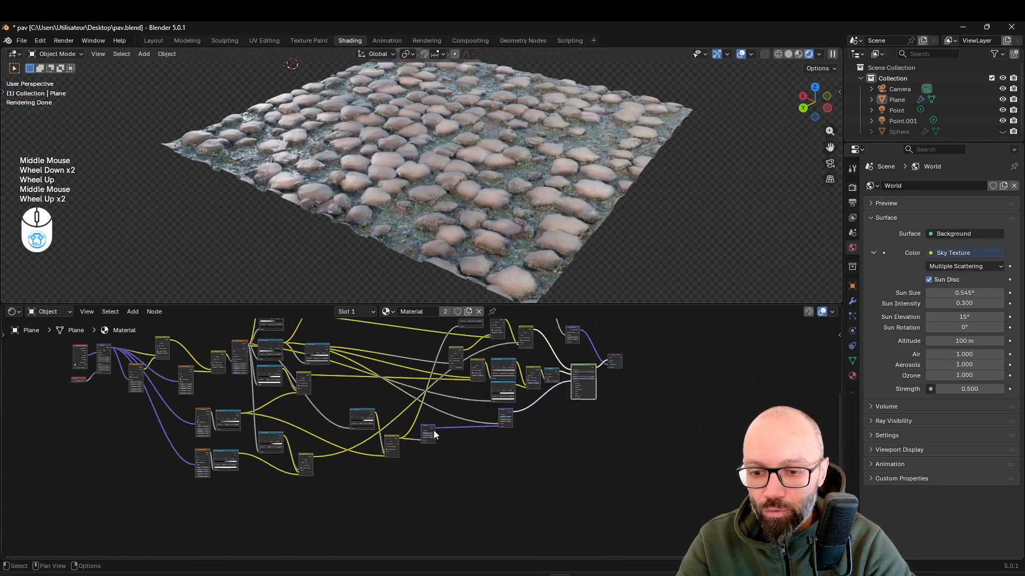
scroll(445, 409, "up", 1)
left_click_drag(445, 409, 499, 398)
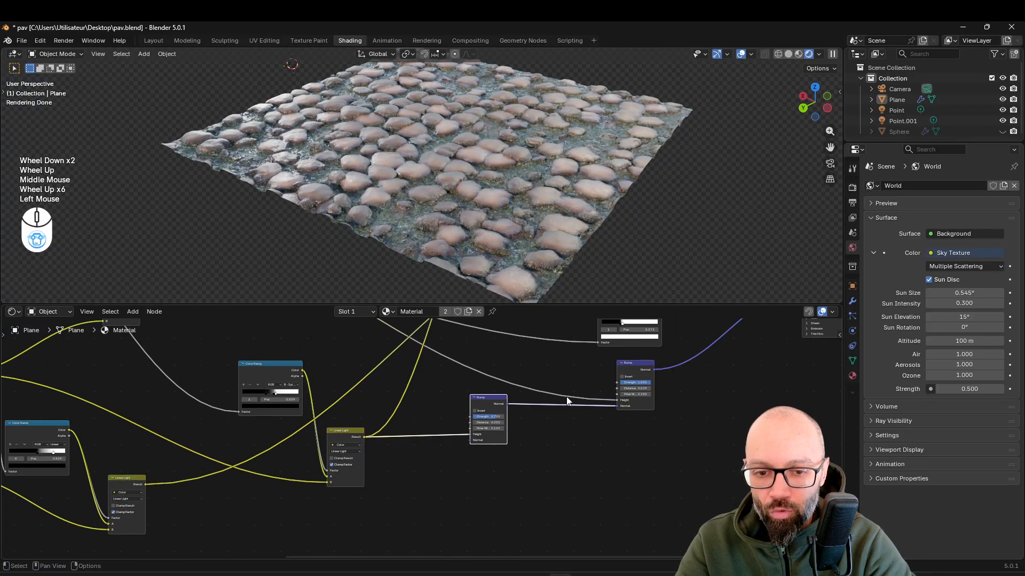
middle_click_drag(452, 389, 465, 406)
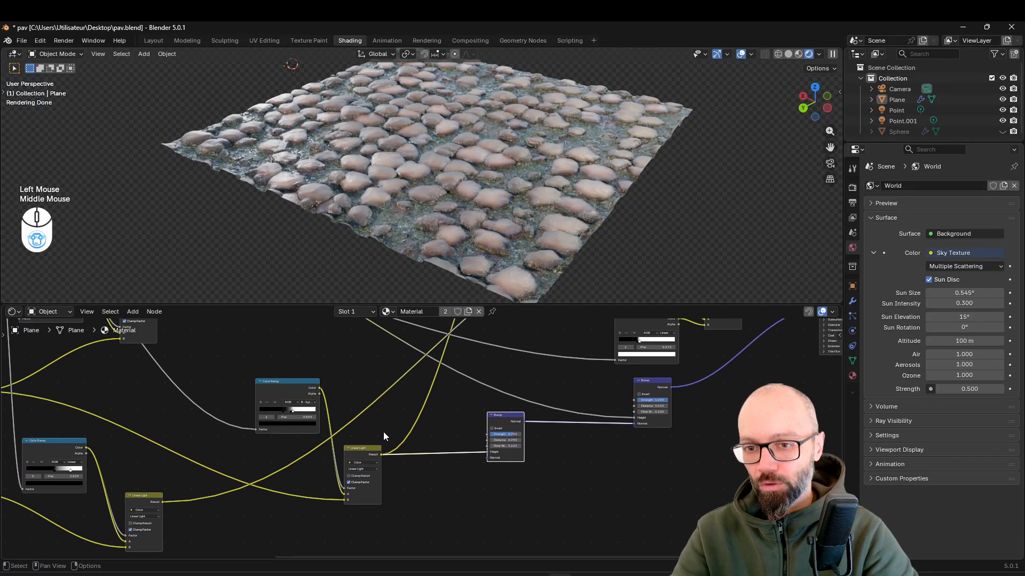
- Duplicate the Linear Light feeding the Bump, linking the original's Result to the copy's A and the fine-noise Linear Light's Result to B
left_click(354, 450, "ctrl+shift")
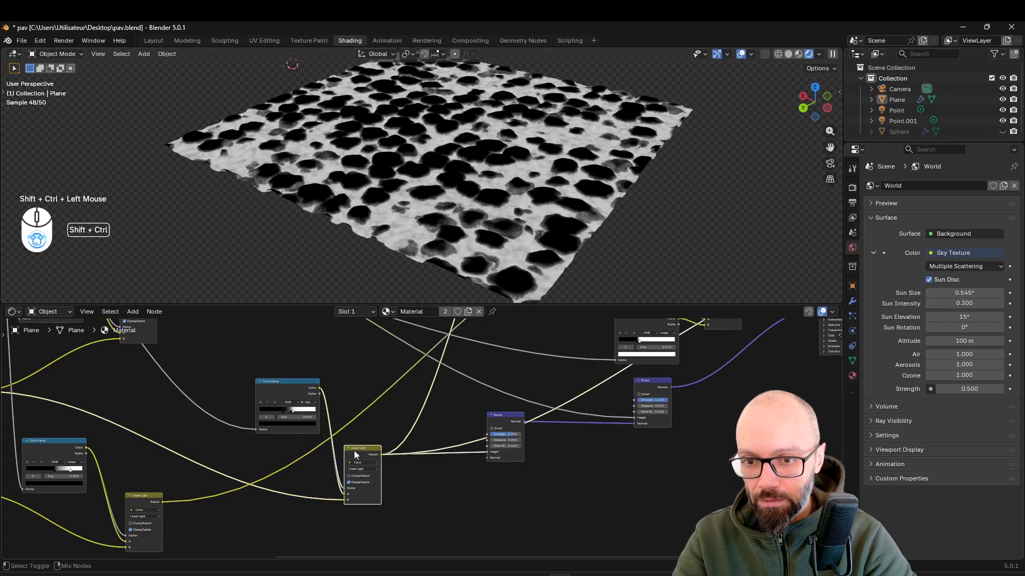
key("ctrl+z")
middle_click_drag(411, 439, 454, 412)
left_click_drag(411, 424, 409, 409)
left_click(401, 411)
key("shift+d")
left_click(435, 414)
left_click(422, 414)
left_click_drag(423, 414, 458, 483)
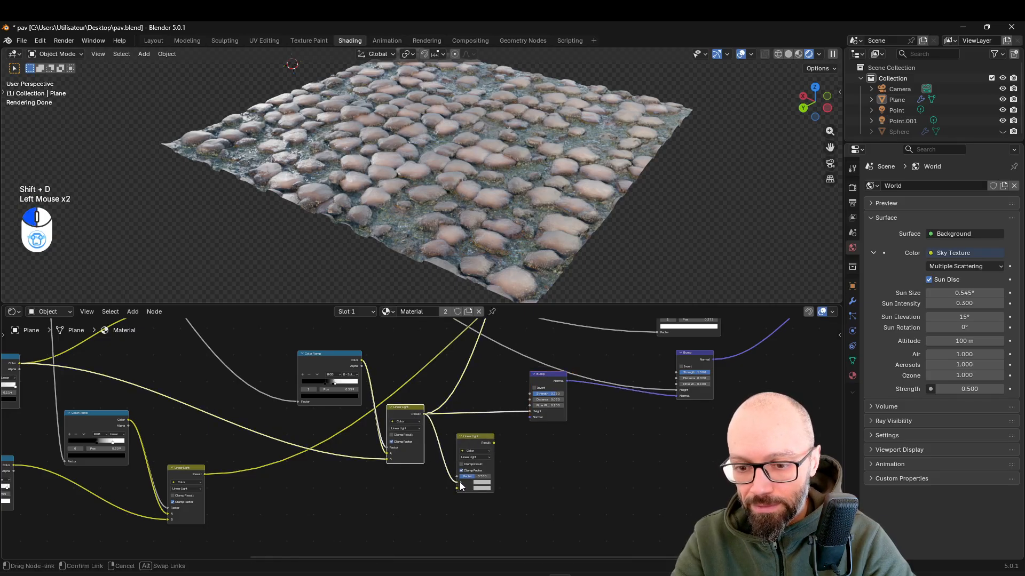
left_click_drag(204, 474, 453, 494)
- Set the duplicated node's blending mode to Add and connect its Result to the first Bump node's Height
scroll(425, 446, "up", 2)
left_click(500, 466)
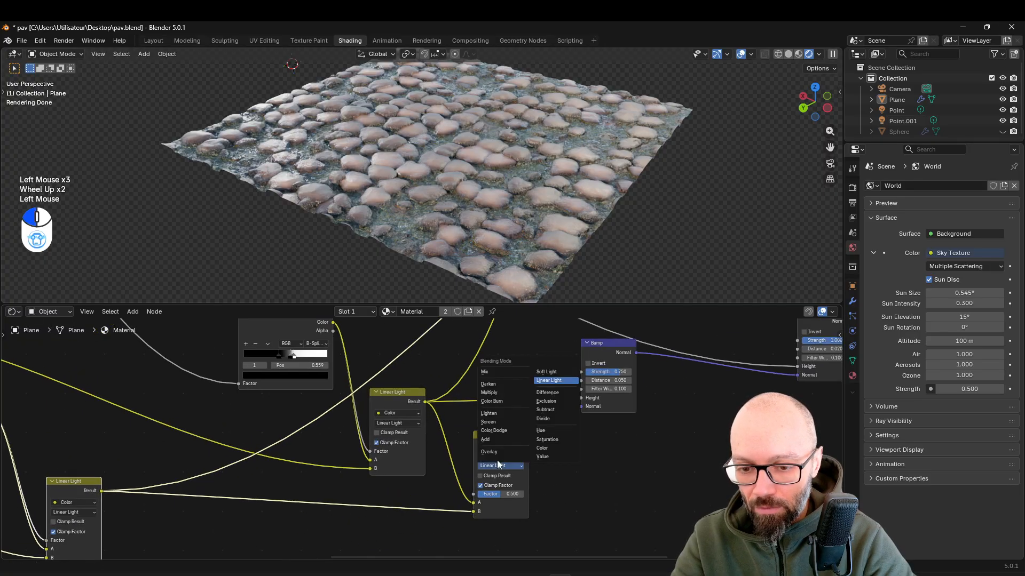
left_click(491, 439)
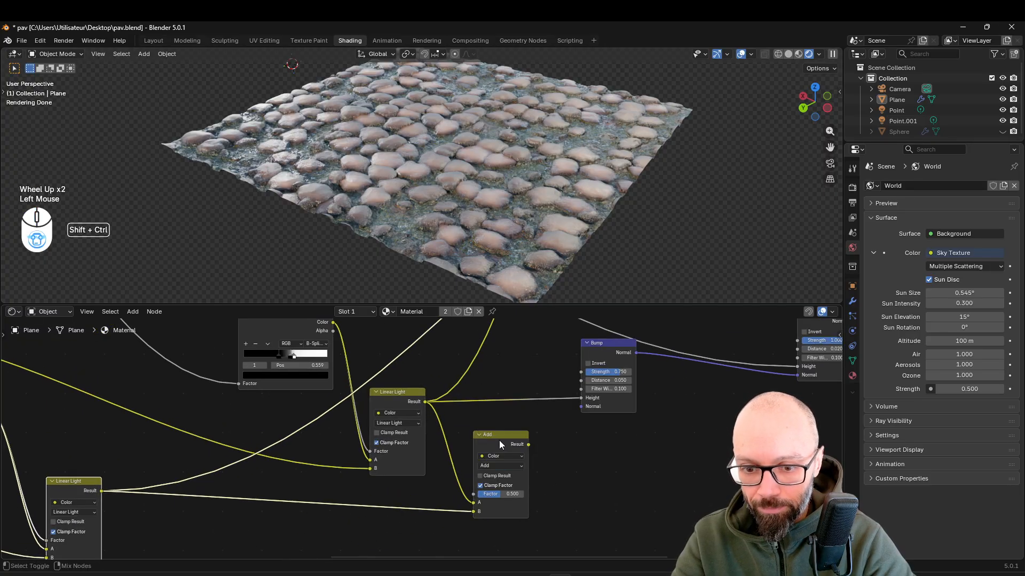
left_click(498, 440, "ctrl+shift")
key("ctrl+z")
left_click_drag(528, 444, 575, 399)
scroll(415, 230, "up", 5)
middle_click_drag(469, 186, 479, 160, "shift")
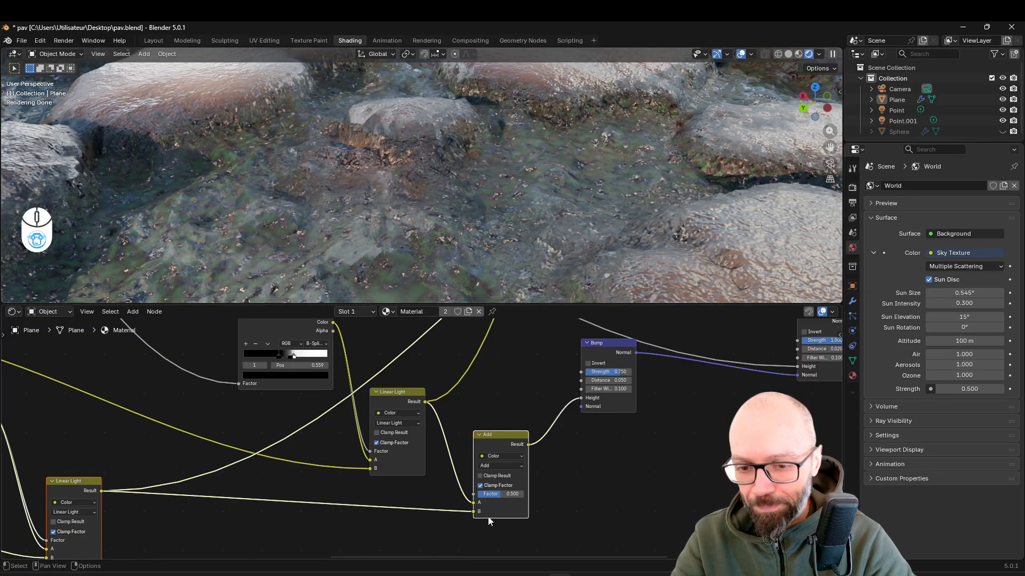
- Set the Add node's Factor to 1.000 and check the surface relief on the plane
scroll(481, 512, "up", 2)
left_click_drag(528, 520, 566, 521)
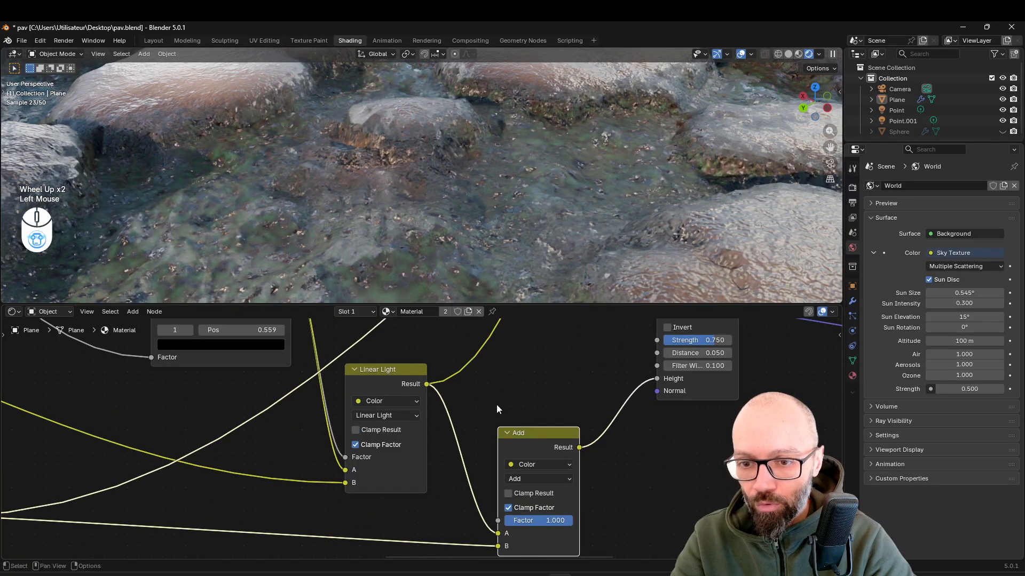
scroll(469, 225, "down", 2)
middle_click_drag(478, 211, 554, 202)
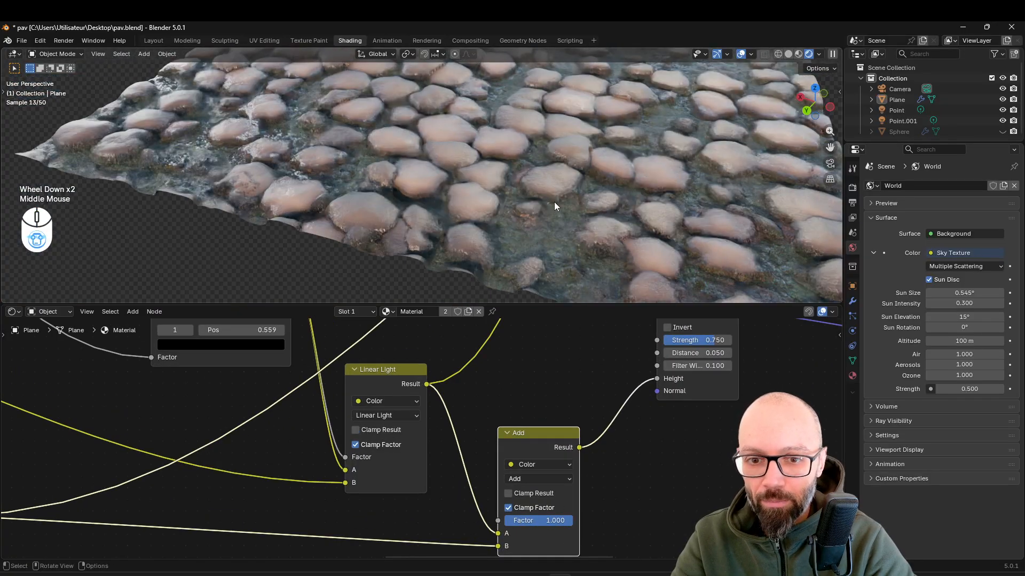
scroll(427, 168, "down", 1)
middle_click_drag(400, 175, 564, 201)
scroll(554, 183, "down", 1)
- Set the Scale of the Noise Texture driving the moss mask to 150
scroll(561, 421, "down", 4)
middle_click_drag(610, 351, 414, 443)
scroll(415, 443, "up", 2)
left_click(406, 382)
left_click_drag(454, 312, 453, 302)
middle_click_drag(297, 441, 289, 382)
scroll(175, 485, "up", 1)
middle_click_drag(175, 485, 130, 494)
scroll(130, 494, "up", 1)
scroll(130, 494, "up", 1)
left_click(201, 444)
type("150")
key("Return")
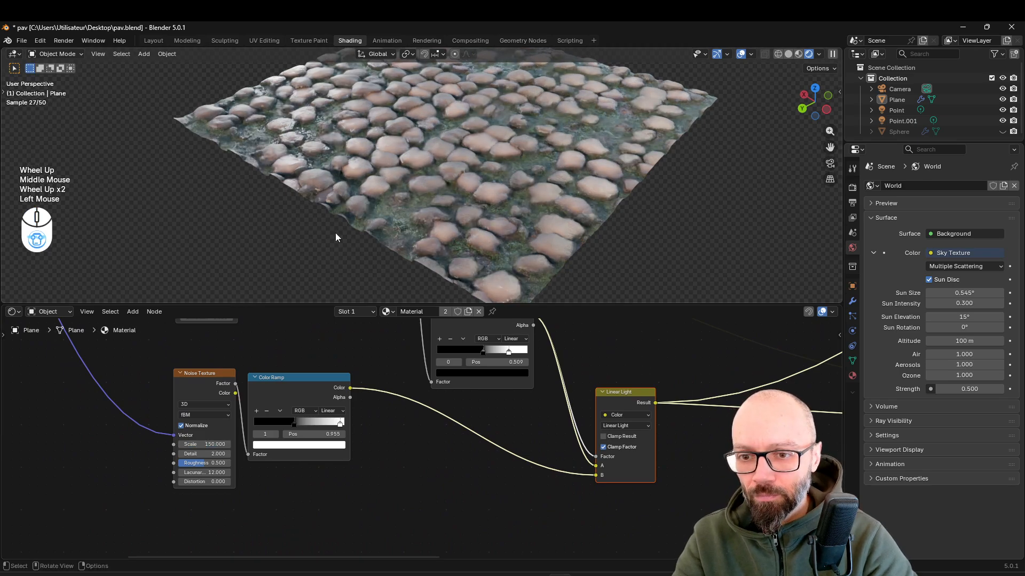
- Examine the moss detail between the stones up close and across the whole plane
scroll(335, 232, "up", 3)
middle_click_drag(495, 188, 488, 161, "shift")
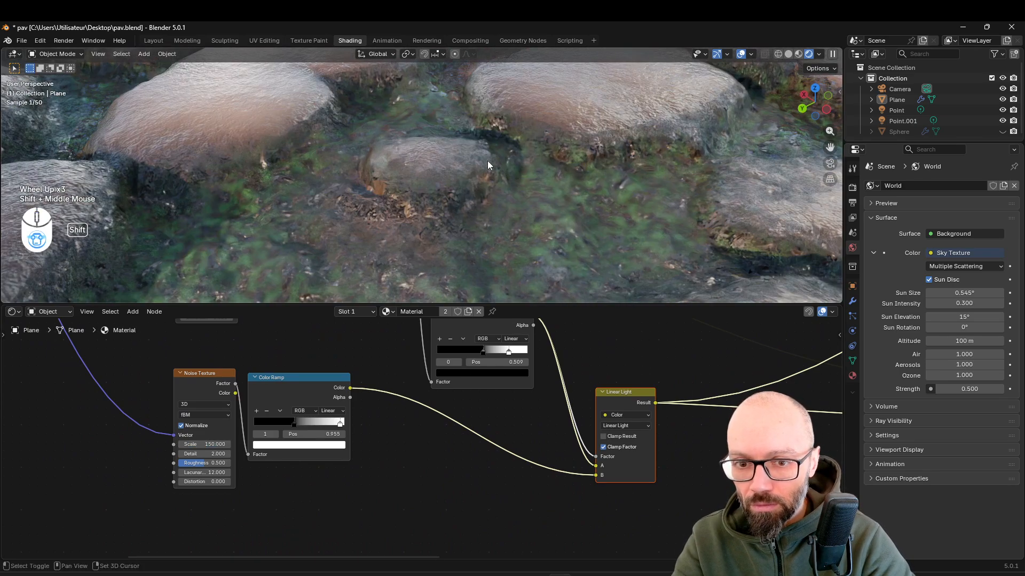
middle_click_drag(465, 229, 430, 195, "ctrl")
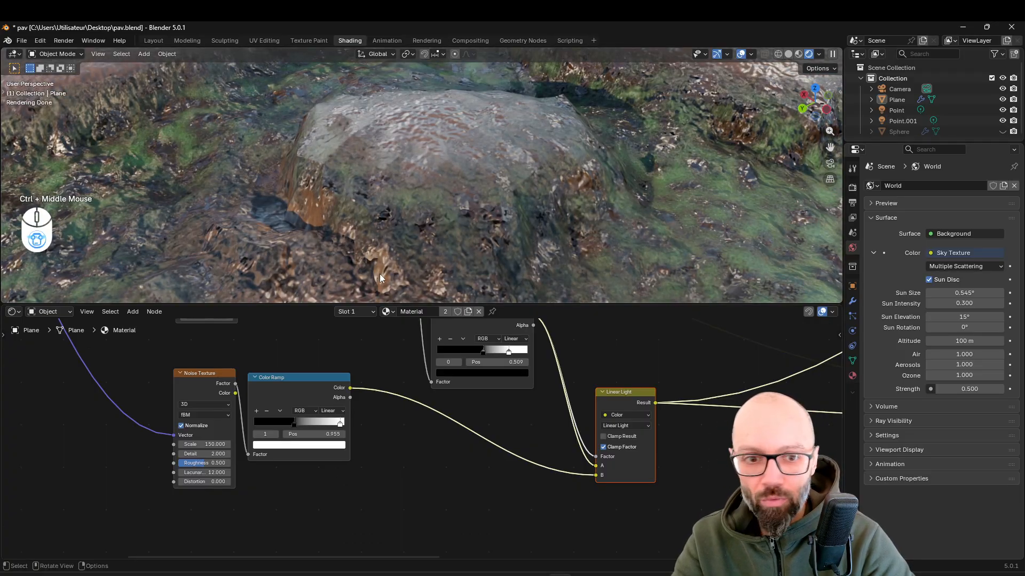
scroll(411, 235, "down", 3)
scroll(434, 479, "down", 5)
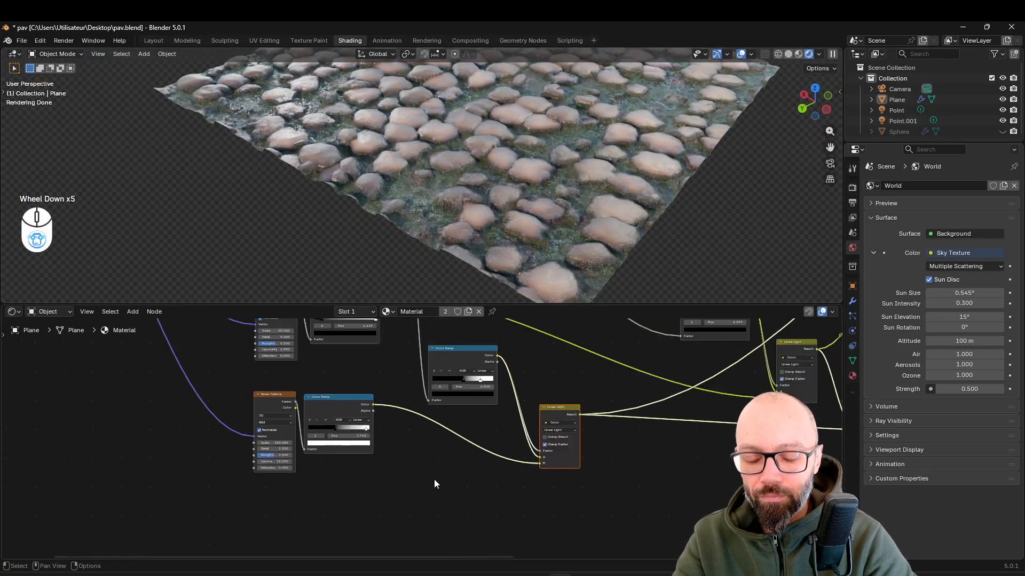
middle_click_drag(511, 429, 481, 356)
scroll(512, 240, "down", 1)
mouse_move(513, 241)
middle_mouse_down()
mouse_move(523, 251)
mouse_move(511, 255)
middle_mouse_up()
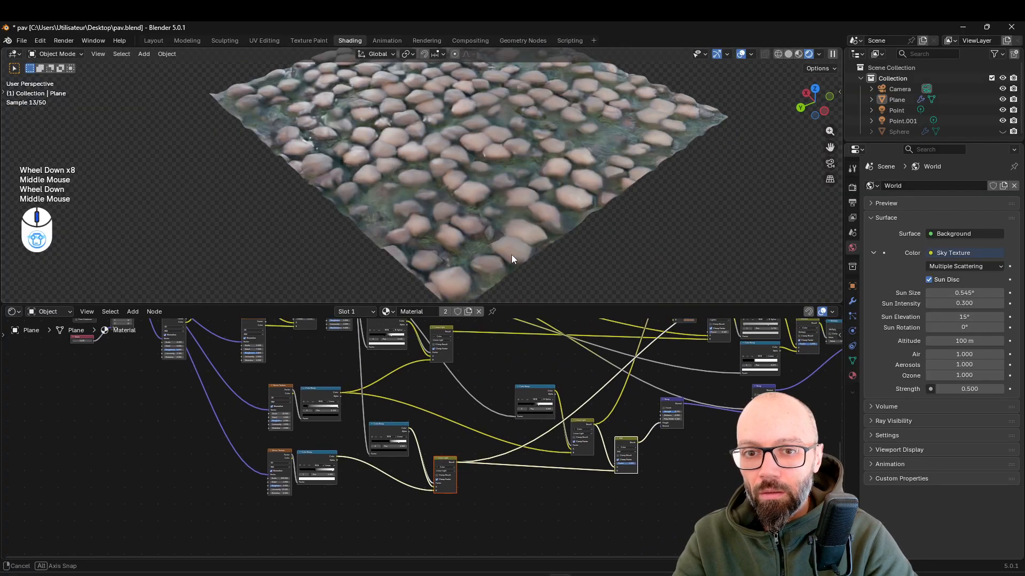
scroll(381, 277, "up", 2)
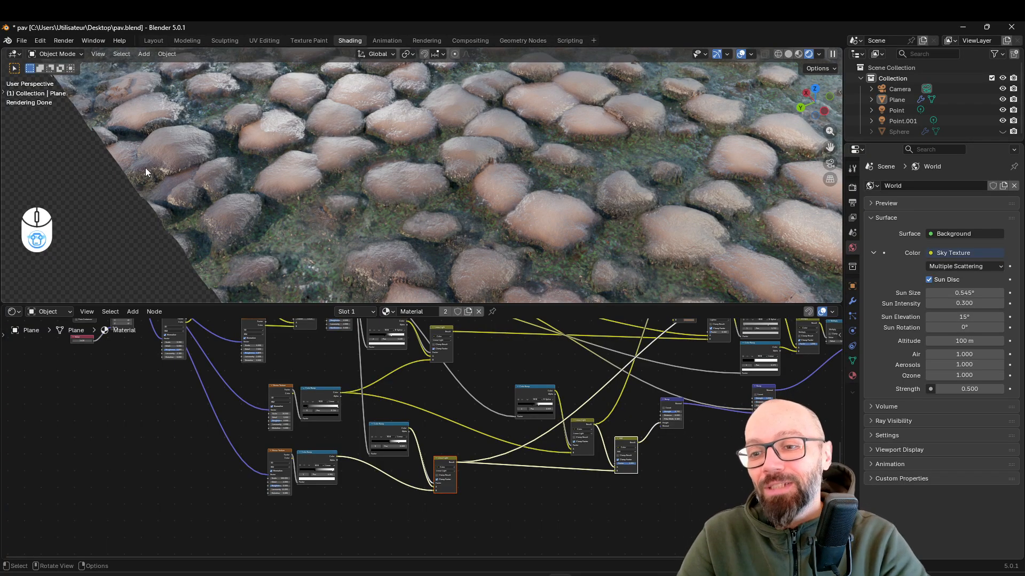
scroll(325, 241, "down", 2)
mouse_move(534, 204)
middle_mouse_down()
mouse_move(516, 203)
mouse_move(522, 172)
mouse_move(532, 201)
mouse_move(548, 193)
middle_mouse_up()
scroll(549, 194, "up", 1)
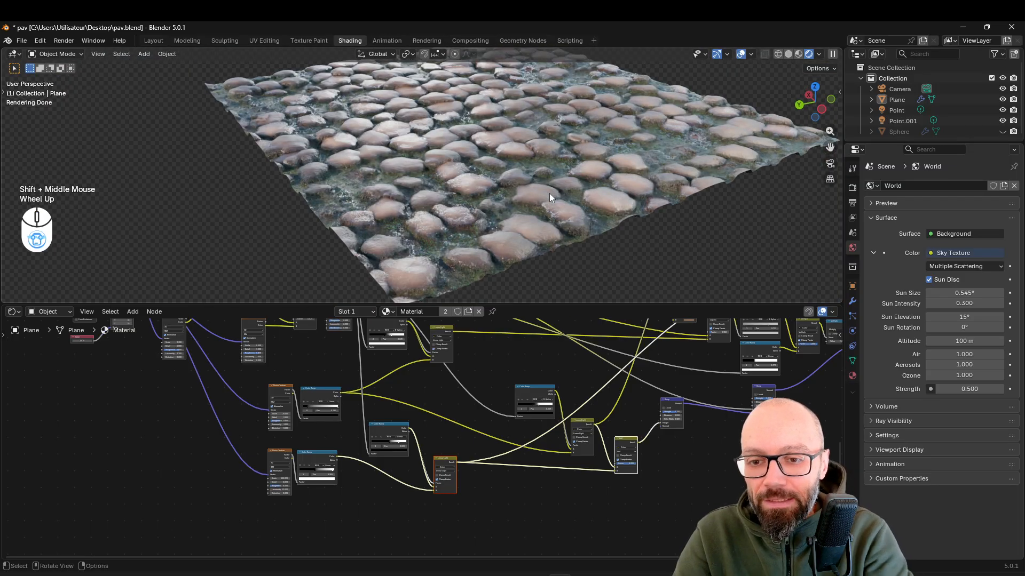
- Duplicate the moss Noise Texture and its Color Ramp with their incoming link, placing the copies directly below the originals
scroll(454, 494, "up", 3)
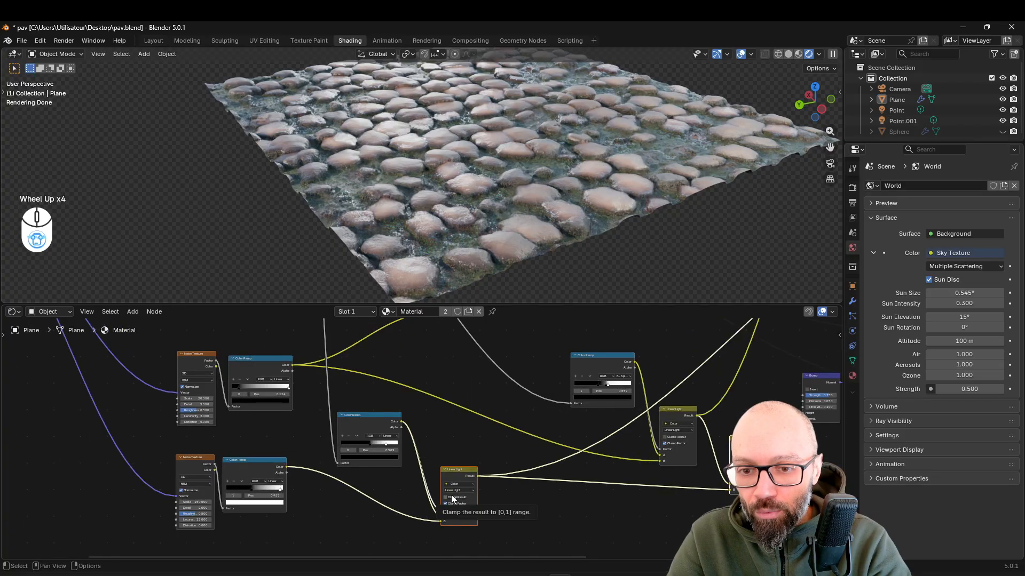
scroll(530, 417, "down", 2)
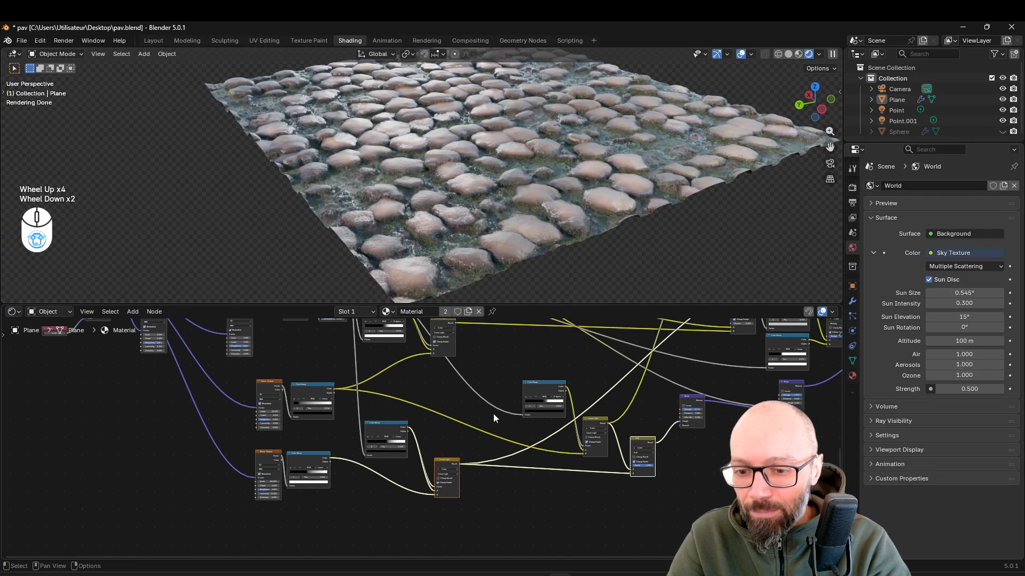
middle_click_drag(511, 195, 530, 91)
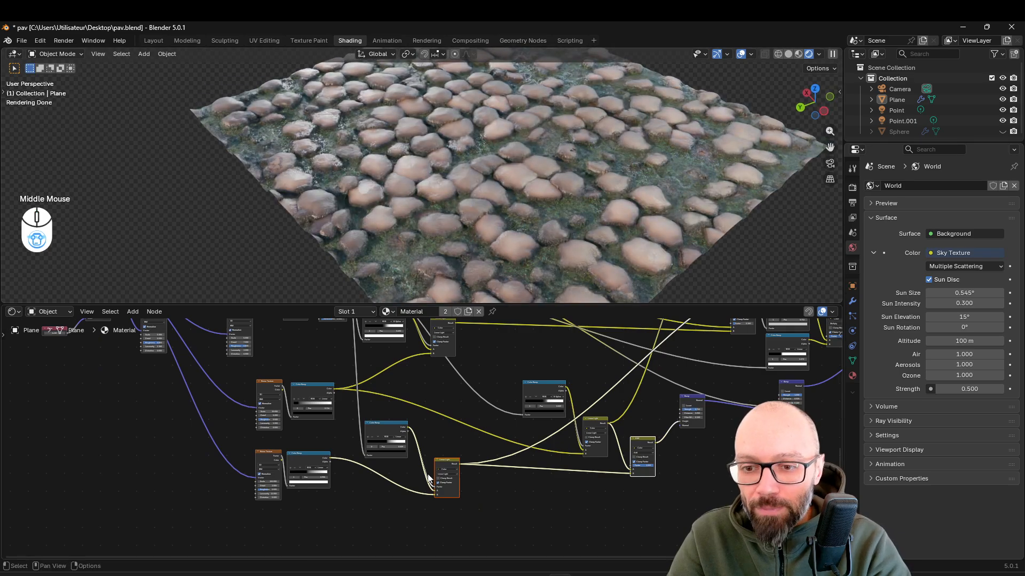
middle_click_drag(287, 521, 354, 475)
left_click_drag(385, 456, 342, 401)
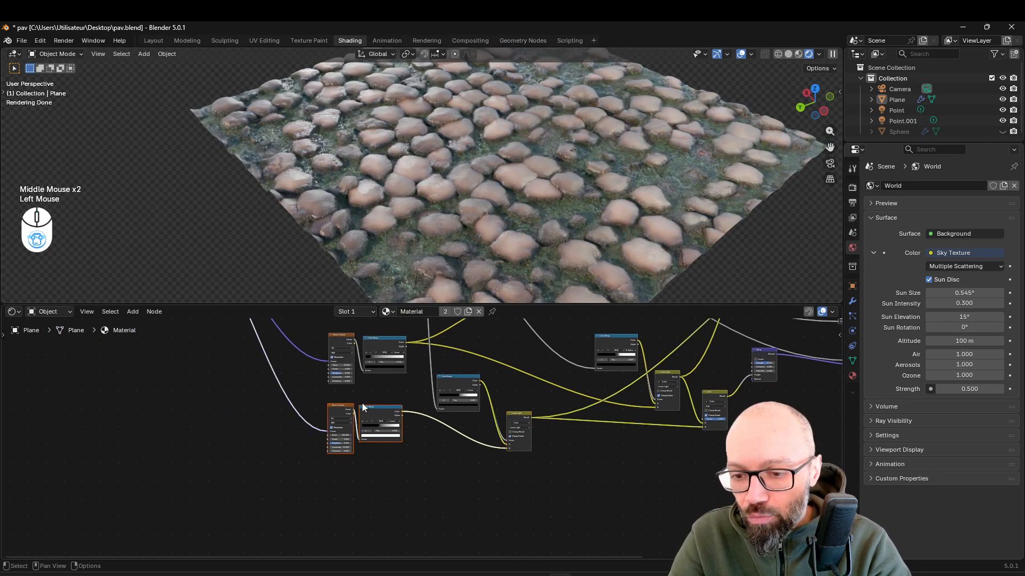
key("shift+ctrl+d")
left_click(321, 511)
middle_click_drag(321, 511, 364, 484)
scroll(401, 448, "up", 3)
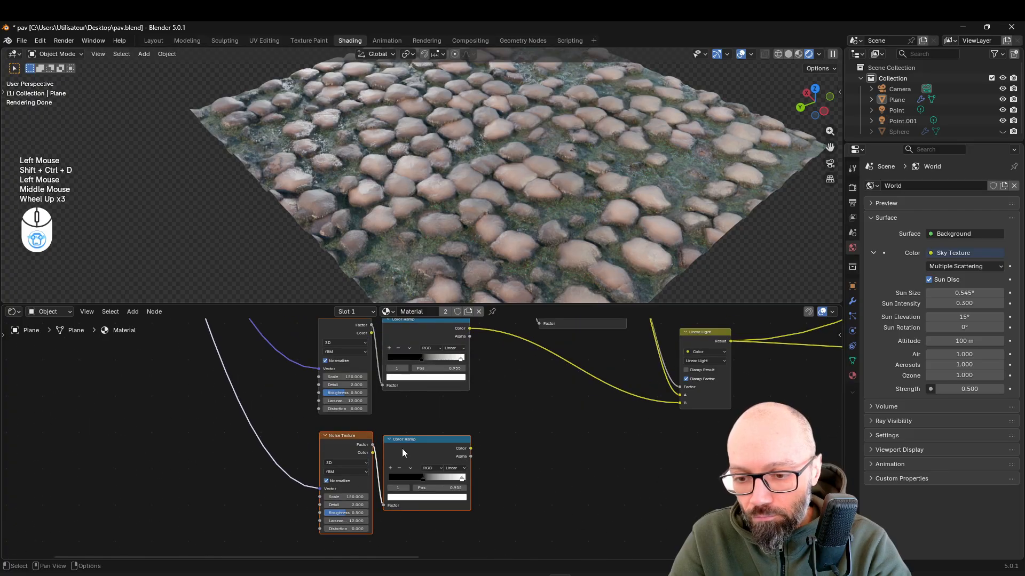
- Reset the duplicated Noise Texture node to its default settings
left_click(357, 432)
left_click(348, 444)
key("BackSpace")
- Duplicate the moss Linear Light node and connect the original's Result to the copy's B input
scroll(448, 413, "down", 2)
middle_click_drag(447, 413, 562, 388)
left_click(568, 389)
left_click_drag(571, 389, 555, 390)
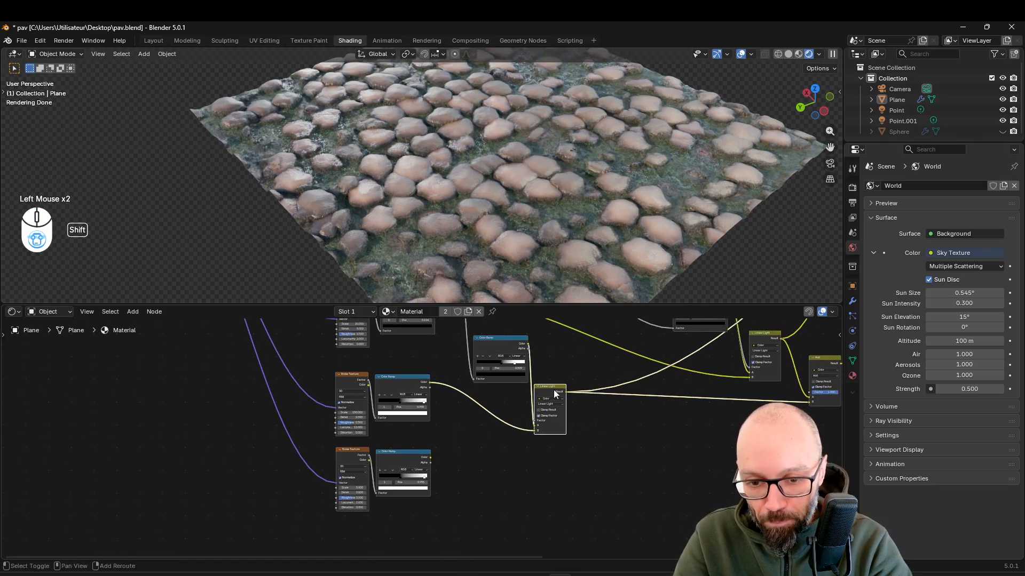
key("shift+d")
left_click(588, 403)
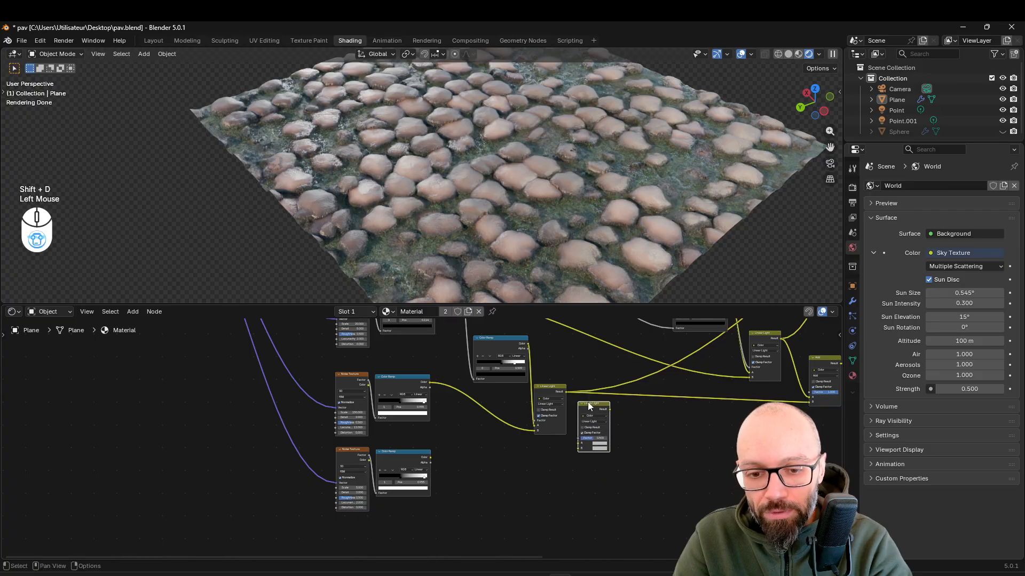
left_click_drag(565, 392, 577, 453)
left_click_drag(587, 410, 596, 411)
- Connect the new Color Ramp's Color output to both the Factor and A inputs of the duplicated Linear Light
left_click(428, 458)
left_click_drag(428, 458, 587, 442)
left_click_drag(433, 457, 586, 438)
- Connect the duplicated Linear Light's Result to the Add node's B input and to the moss colour Mix node's Factor
middle_click_drag(623, 416, 517, 441)
left_click_drag(513, 434, 706, 428)
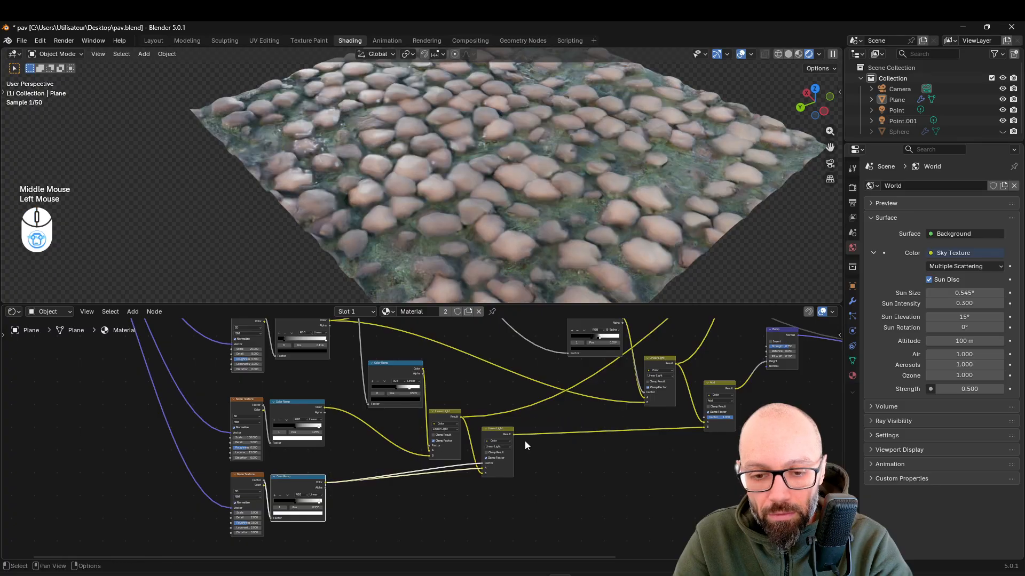
left_click_drag(513, 434, 760, 376)
middle_click_drag(497, 479, 702, 453)
scroll(643, 401, "up", 3)
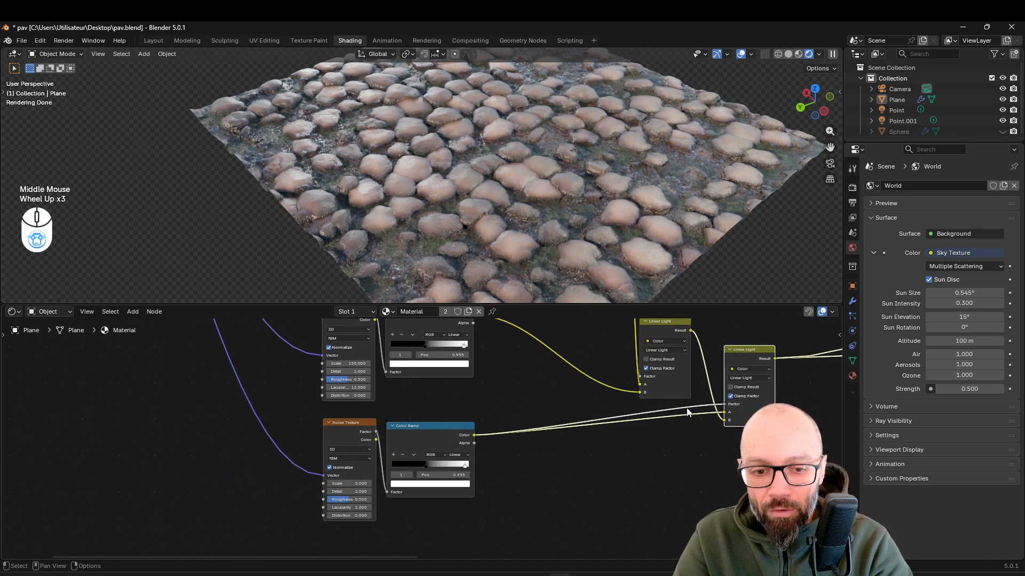
- Preview the new Color Ramp's mask on the plane, restore the full material, and move the ramp's black stop to 0.477
middle_click_drag(603, 207, 689, 191)
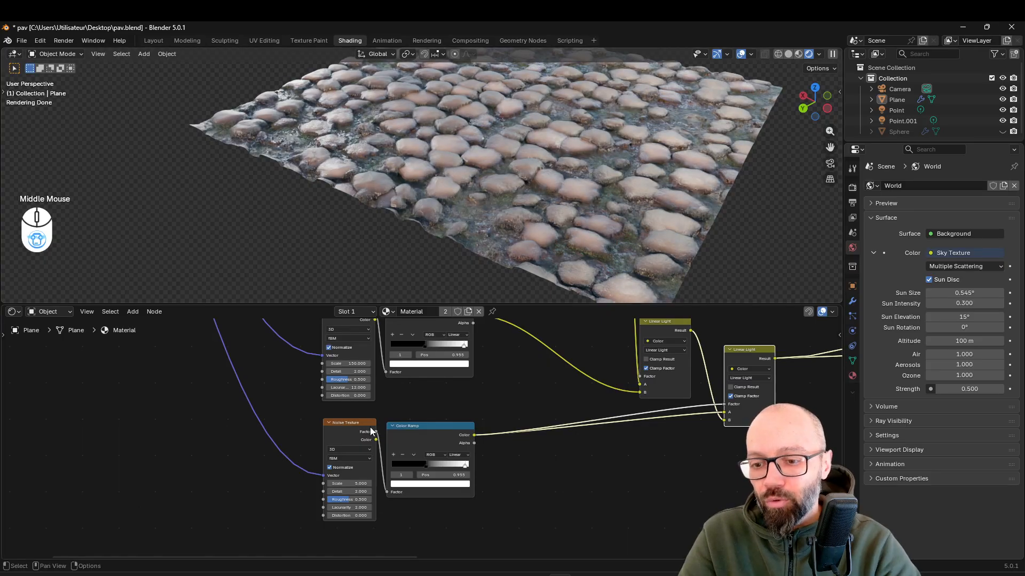
left_click(423, 431, "ctrl+shift")
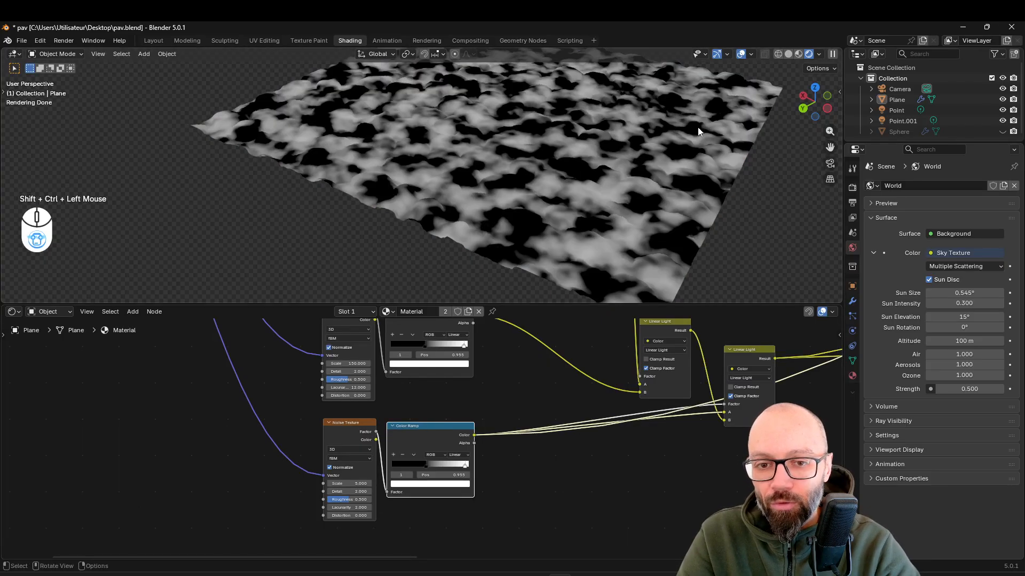
key("ctrl+z")
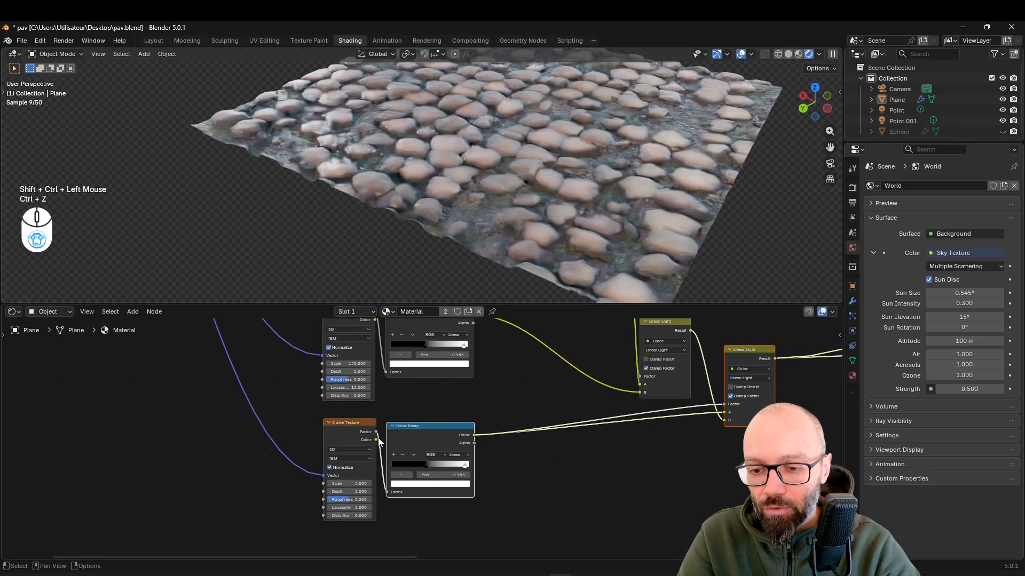
left_click(424, 465)
left_click_drag(423, 476, 429, 477)
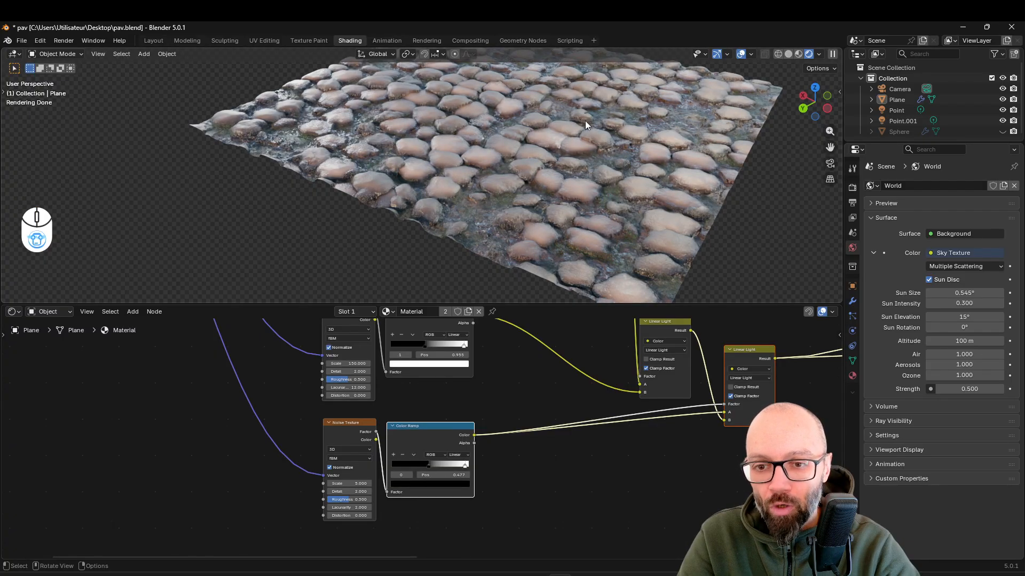
- Pull the new Color Ramp's white stop close to the black stop, fine-tune the new noise's Scale, and check the moss patches
middle_click_drag(585, 120, 548, 228)
left_click_drag(458, 460, 436, 469)
left_click(472, 467)
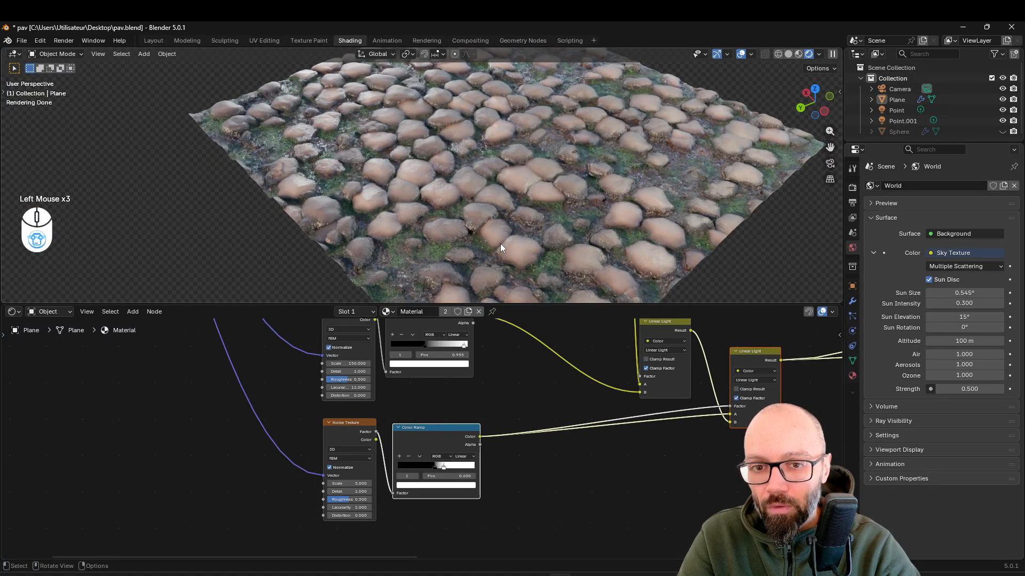
mouse_move(358, 483)
left_mouse_down("shift")
mouse_move(340, 484)
mouse_move(357, 484)
left_mouse_up("shift")
scroll(669, 216, "down", 1)
middle_click_drag(669, 216, 646, 211)
middle_click_drag(653, 173, 657, 169)
scroll(640, 421, "down", 2)
- Lower the Saturation of the moss Mix node's green B colour to 0.220 and inspect the stones up close
middle_click_drag(640, 421, 102, 421)
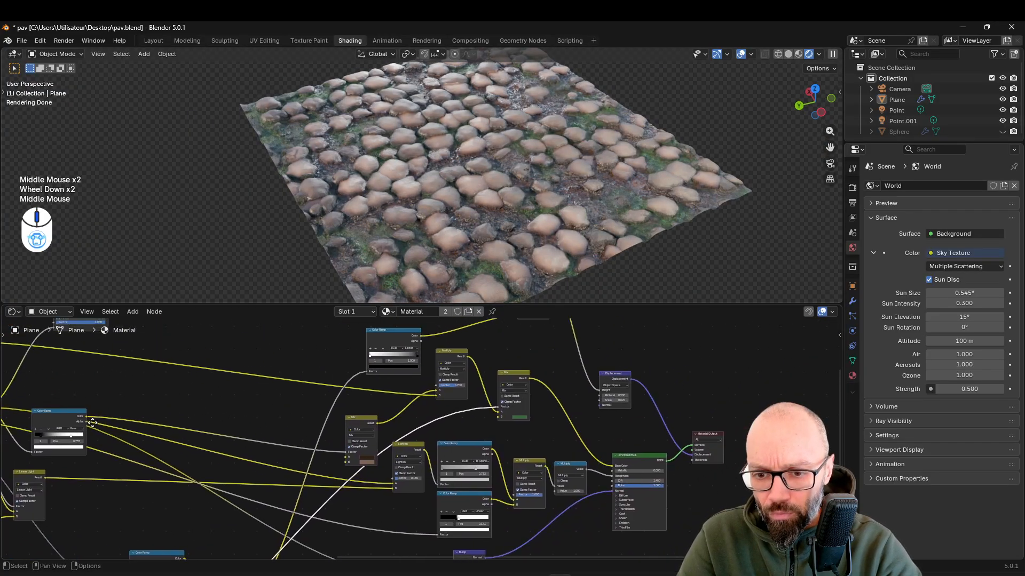
scroll(513, 422, "up", 4)
left_click(571, 392)
left_click(570, 397)
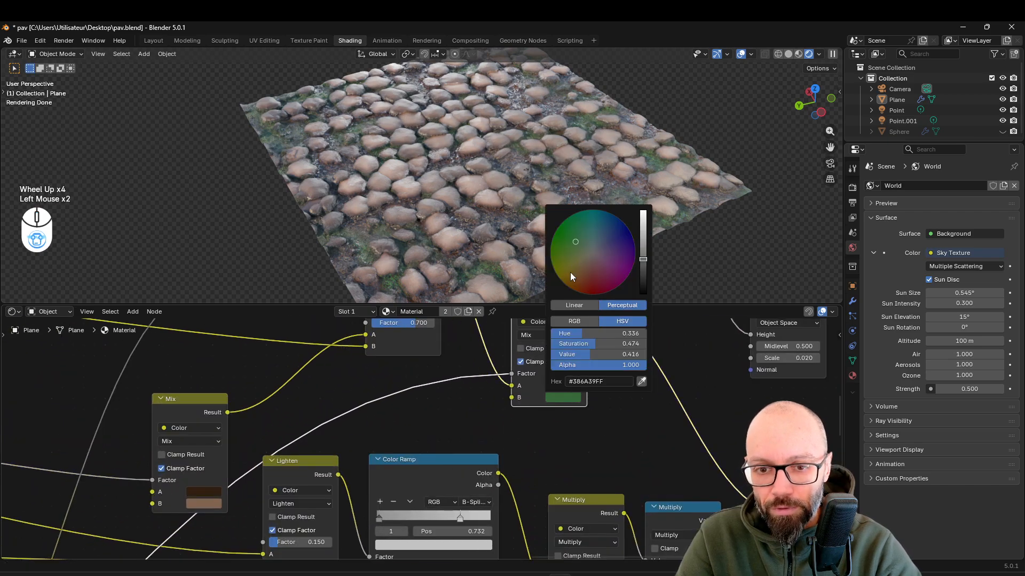
left_click_drag(642, 272, 643, 267)
left_click_drag(594, 343, 571, 344)
left_click_drag(643, 266, 643, 261)
middle_click_drag(744, 265, 723, 244)
scroll(483, 210, "up", 3)
middle_click_drag(484, 210, 565, 193)
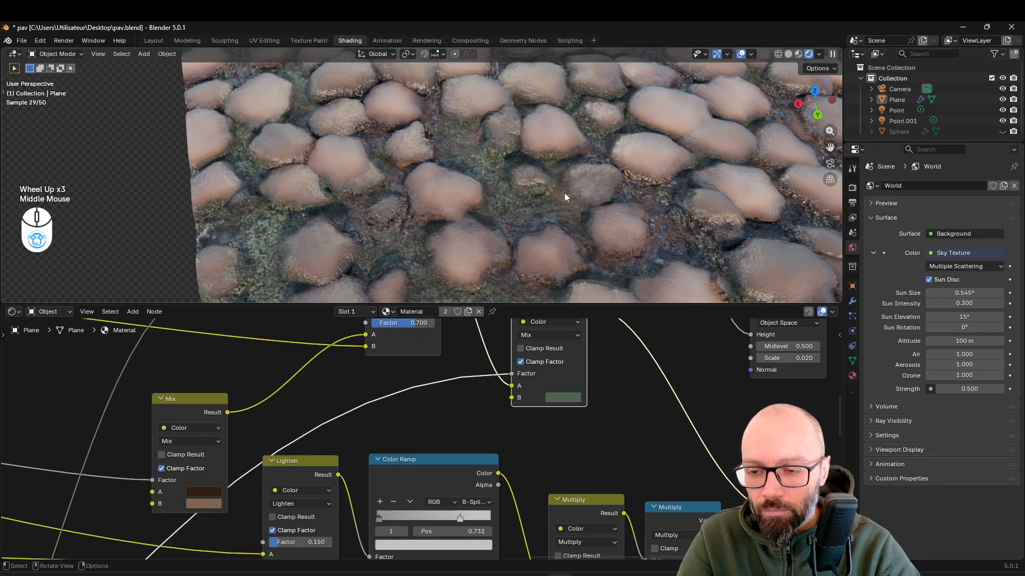
- Darken the moss colour to a Value of 0.299 and check it across the whole plane
left_click(555, 397)
left_click_drag(643, 266, 643, 271)
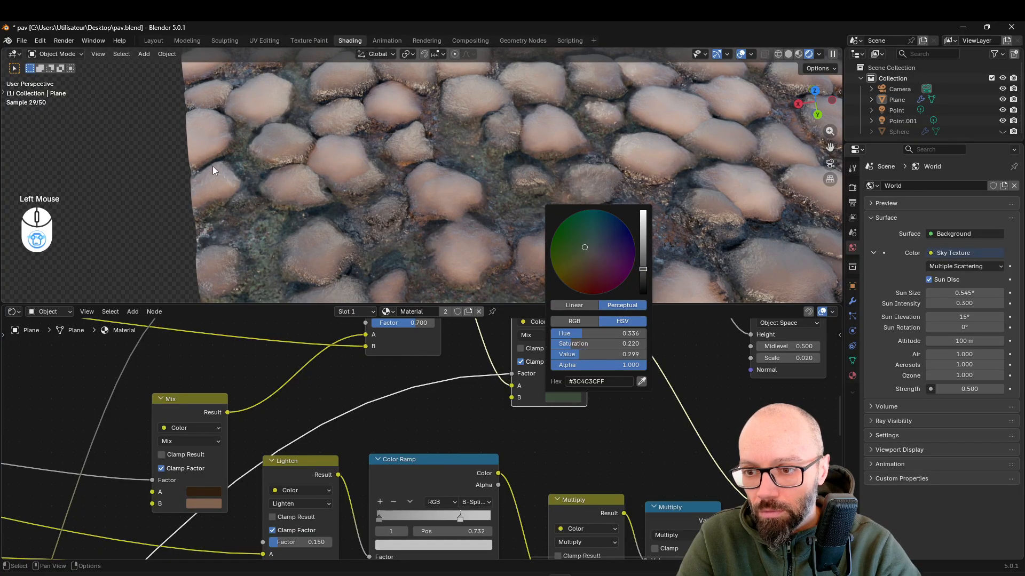
scroll(311, 187, "down", 2)
middle_click_drag(311, 187, 571, 233)
scroll(587, 374, "up", 1)
left_click(608, 364)
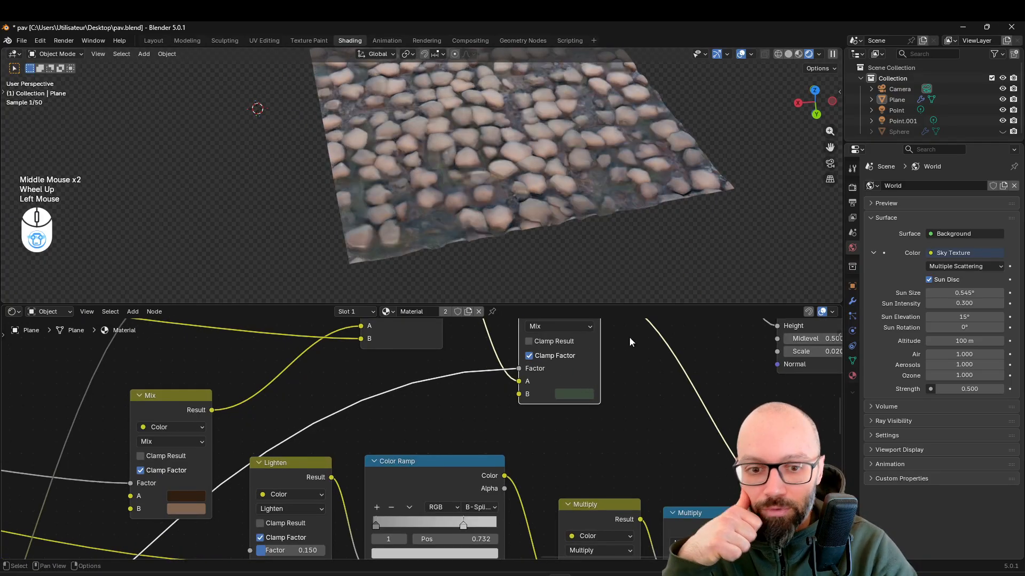
- Set the Value of the moss Mix node's B colour to 0.353 and view the whole plane
middle_click_drag(562, 402, 570, 366)
left_click(579, 358)
left_click_drag(664, 224, 663, 214)
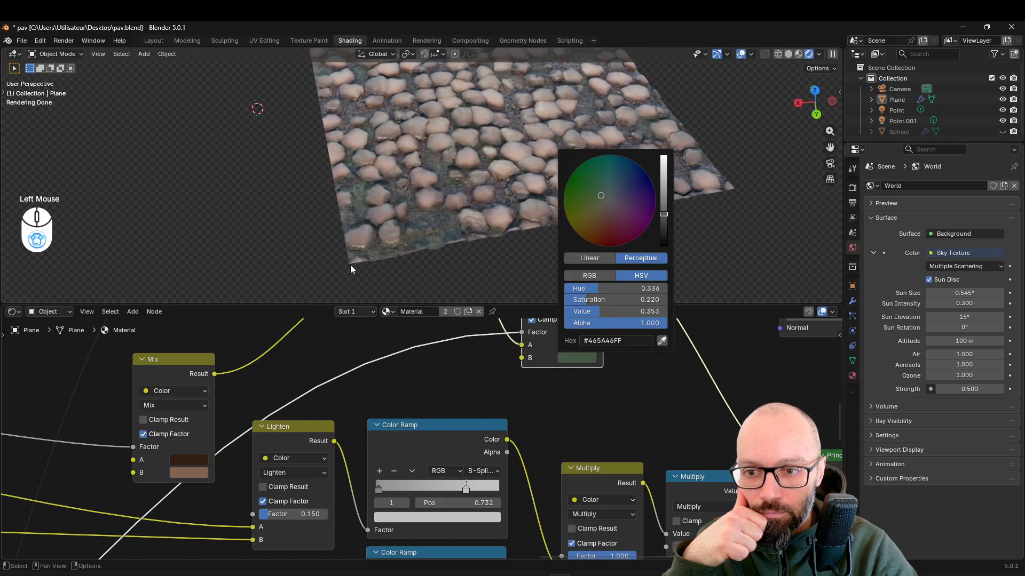
middle_click_drag(471, 218, 535, 248, "shift")
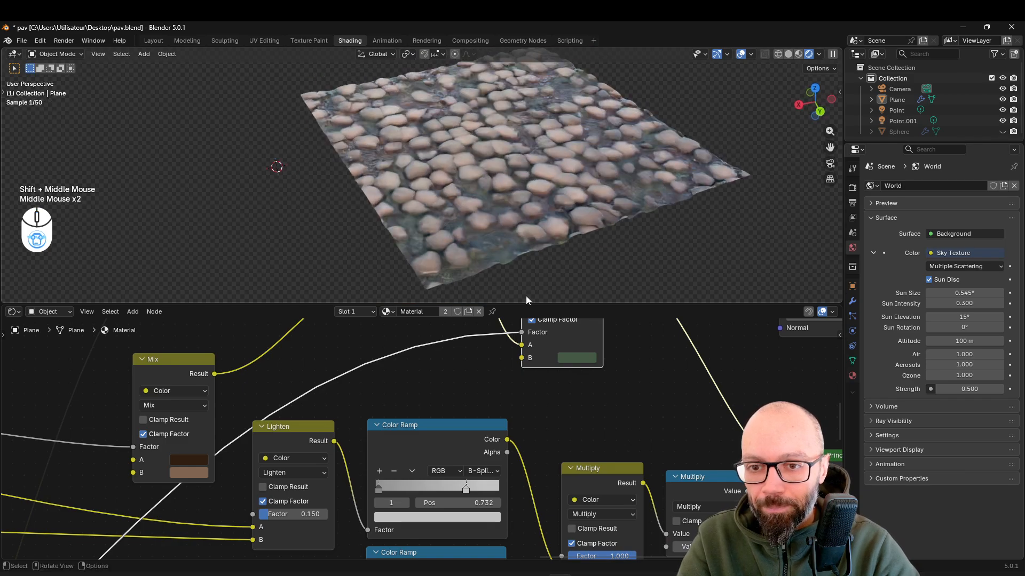
- Try moving the black stop to 0.000 on the Color Ramp feeding the first moss Linear Light's Factor and examine the stones
scroll(416, 411, "down", 2)
middle_click_drag(270, 565, 567, 382)
scroll(364, 482, "down", 4)
middle_click_drag(364, 482, 438, 443)
scroll(433, 424, "up", 6)
left_click_drag(463, 397, 414, 400)
scroll(417, 219, "up", 4)
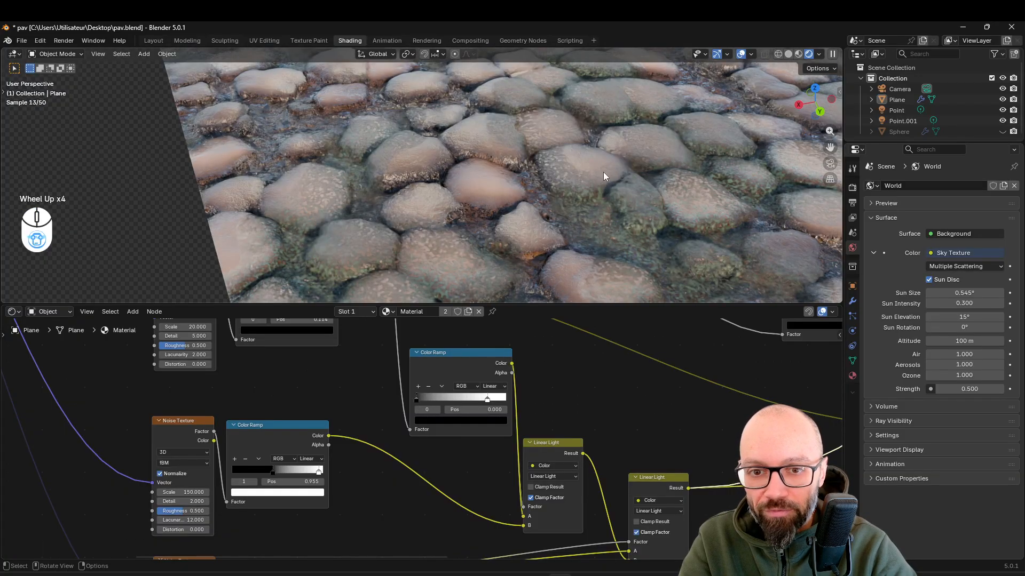
scroll(667, 190, "up", 1)
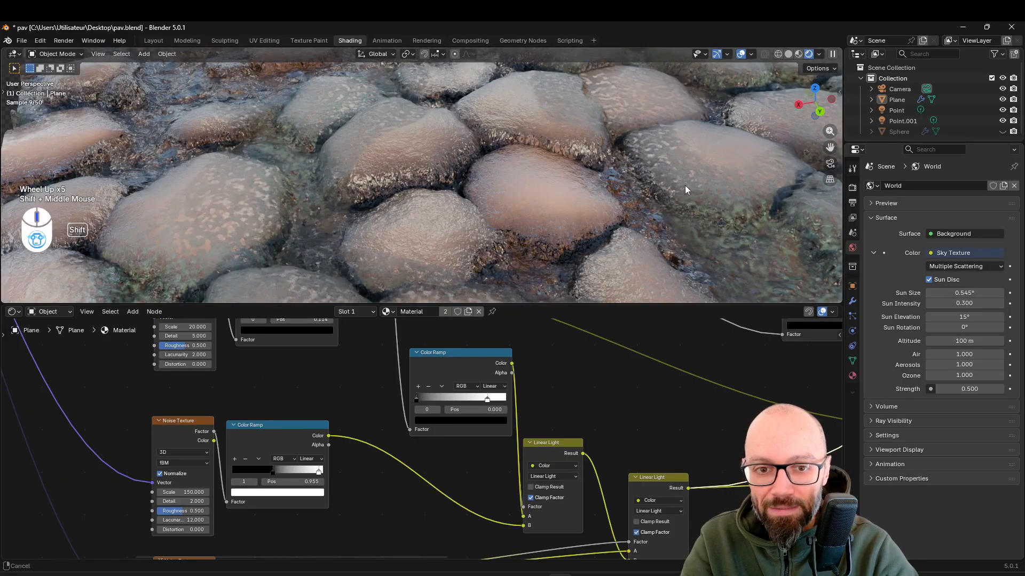
middle_click_drag(684, 185, 610, 193, "shift")
scroll(640, 171, "up", 2)
scroll(680, 239, "down", 1)
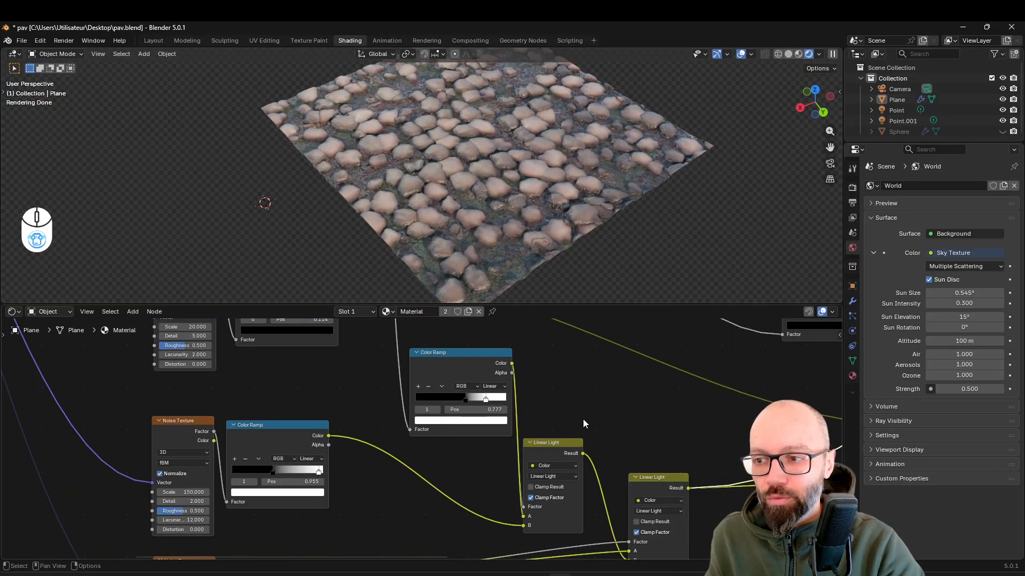
- Review the whole node graph and tidy it, moving the bump branch's Linear Light and the upper roughness Color Ramp slightly up
scroll(584, 396, "down", 4)
middle_click_drag(575, 398, 522, 437)
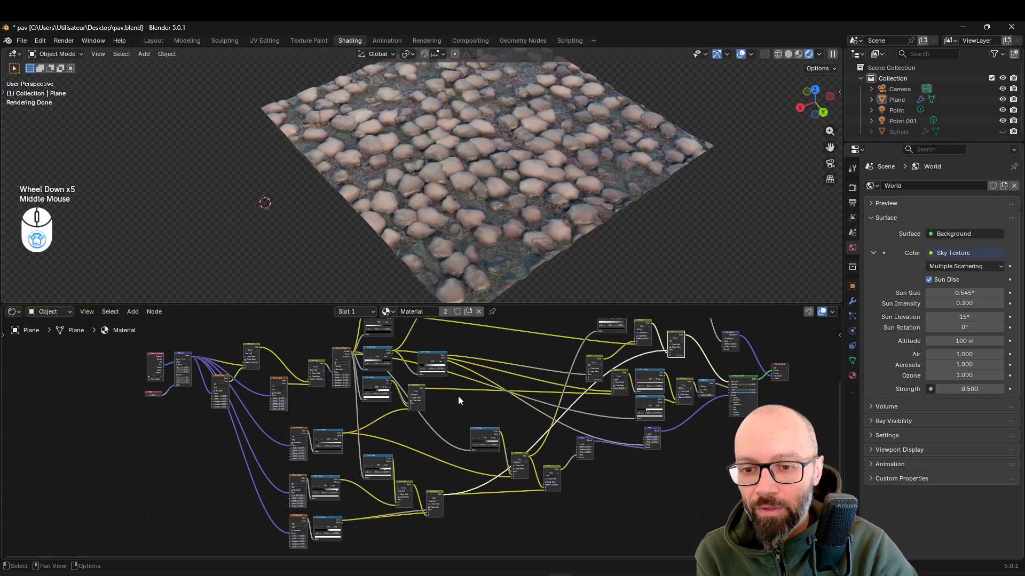
middle_click_drag(433, 356, 432, 366)
scroll(549, 378, "down", 2)
middle_click_drag(502, 419, 467, 435)
left_click_drag(463, 514, 382, 463)
left_click(427, 379)
scroll(428, 383, "up", 2)
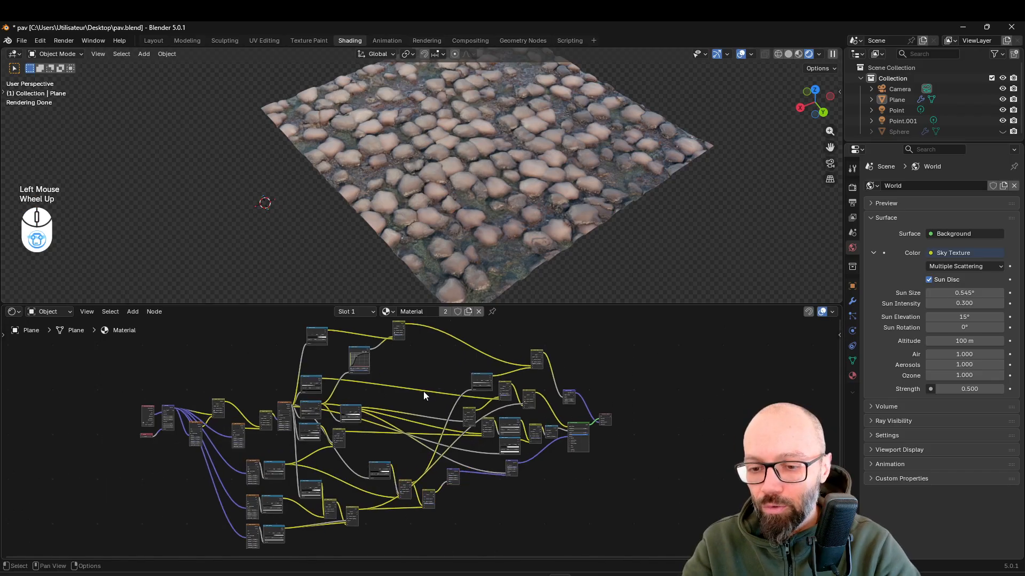
left_click_drag(397, 498, 392, 481)
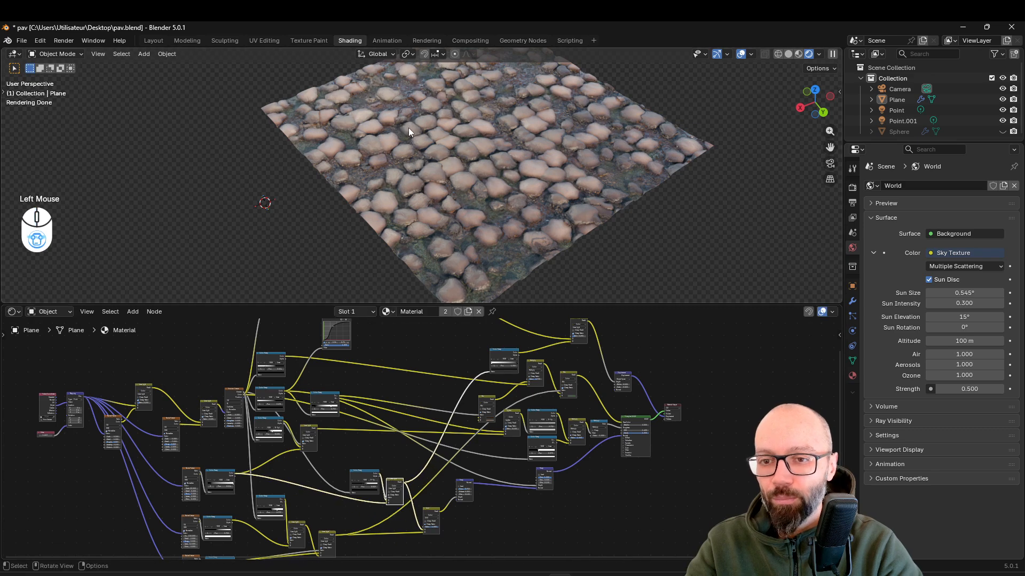
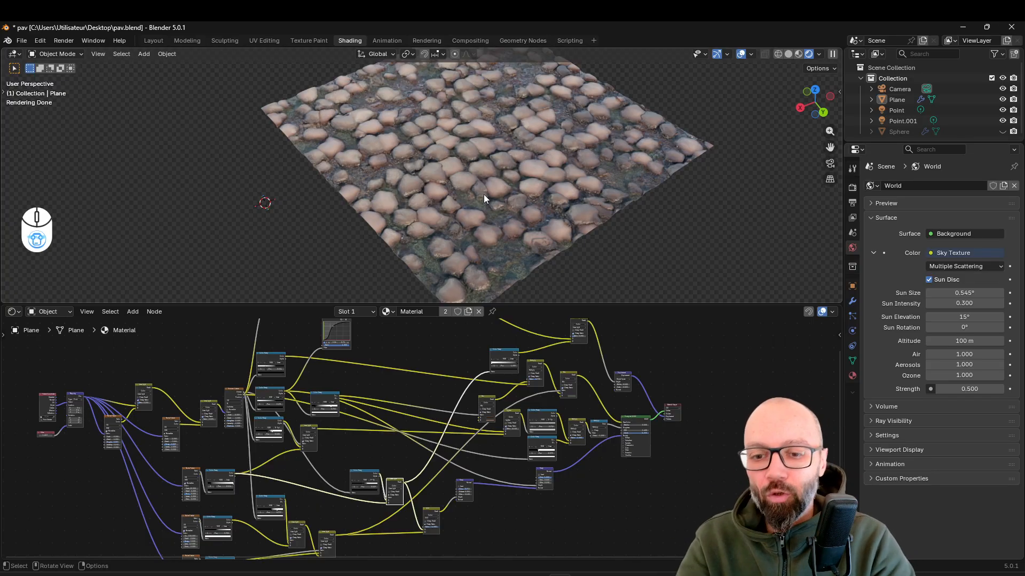
scroll(435, 373, "down", 2)
middle_click_drag(435, 374, 452, 394)
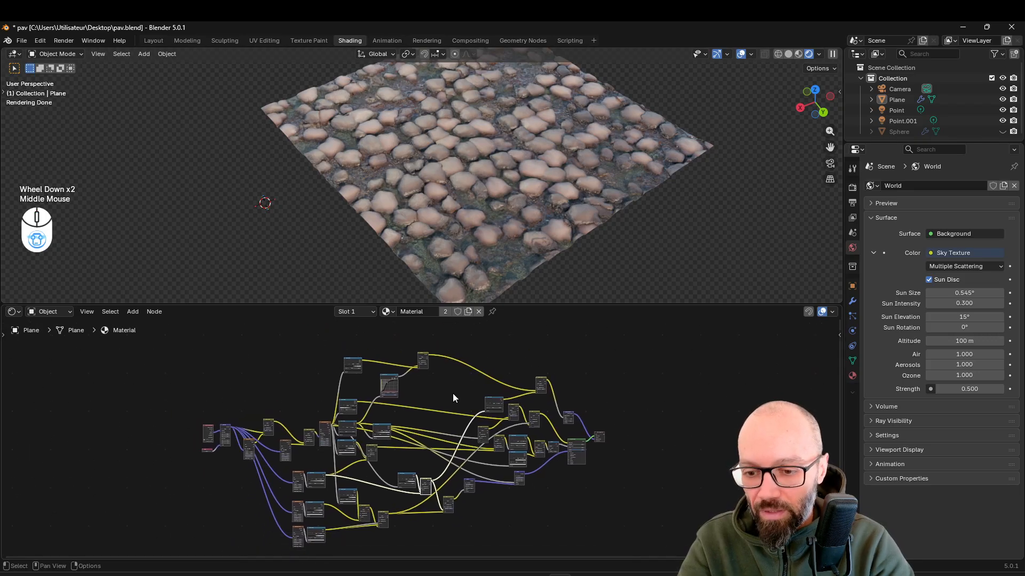
scroll(453, 393, "up", 2)
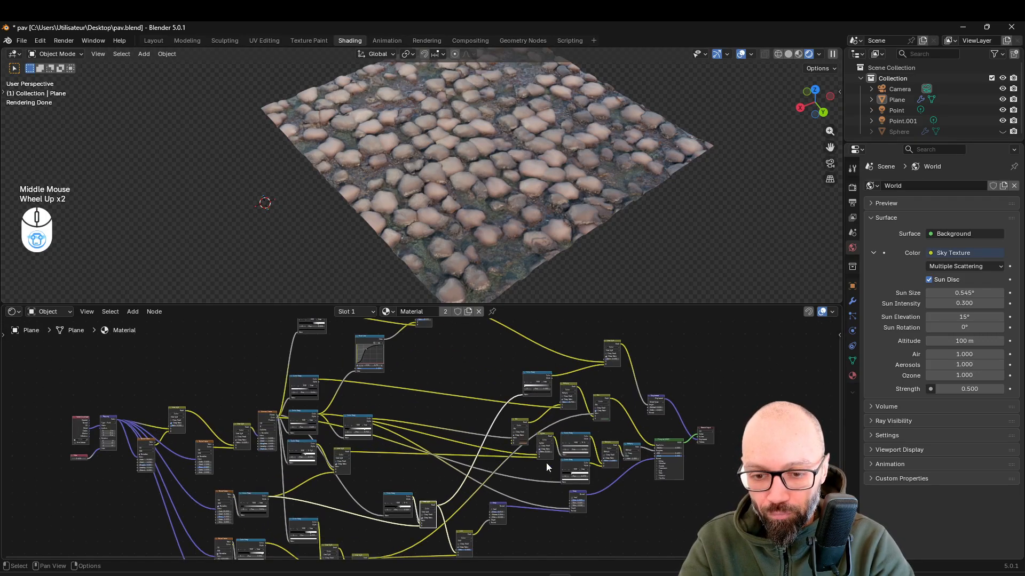
left_click_drag(583, 440, 582, 426)
scroll(571, 428, "down", 2)
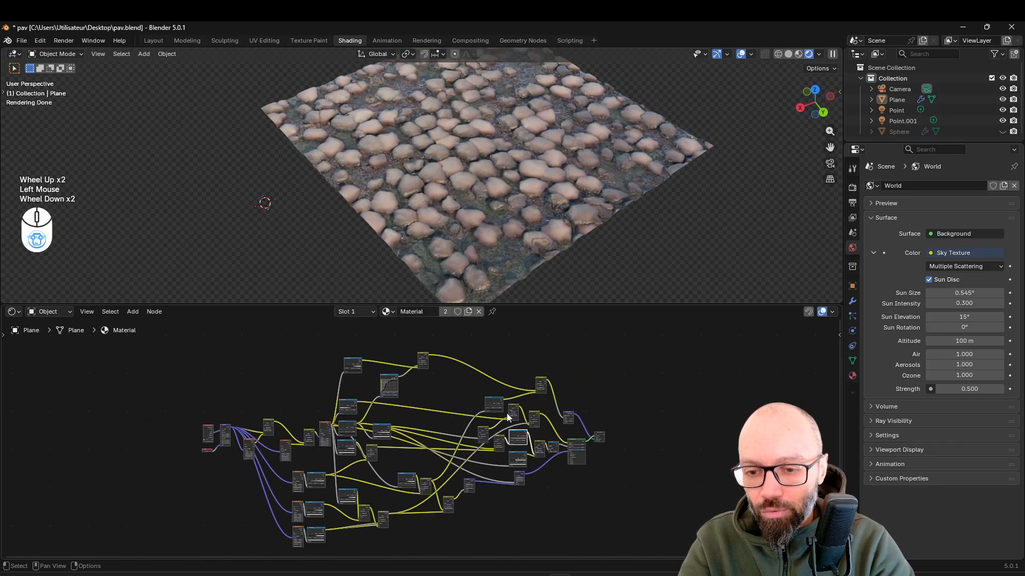
- Add a second Voronoi Texture node in the empty area above the Color Ramps at the start of the graph
middle_click_drag(386, 398, 488, 411)
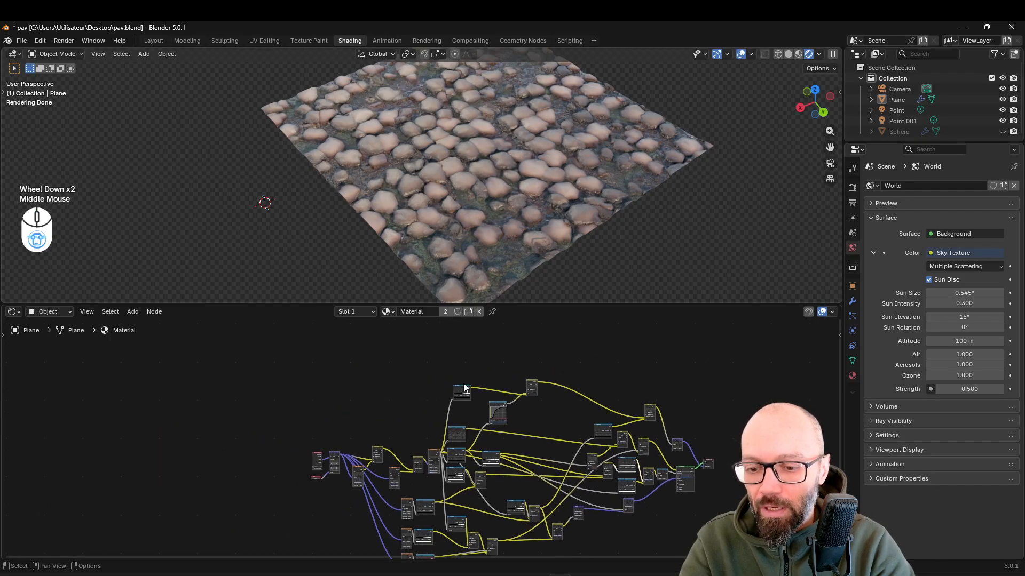
key("shift+a")
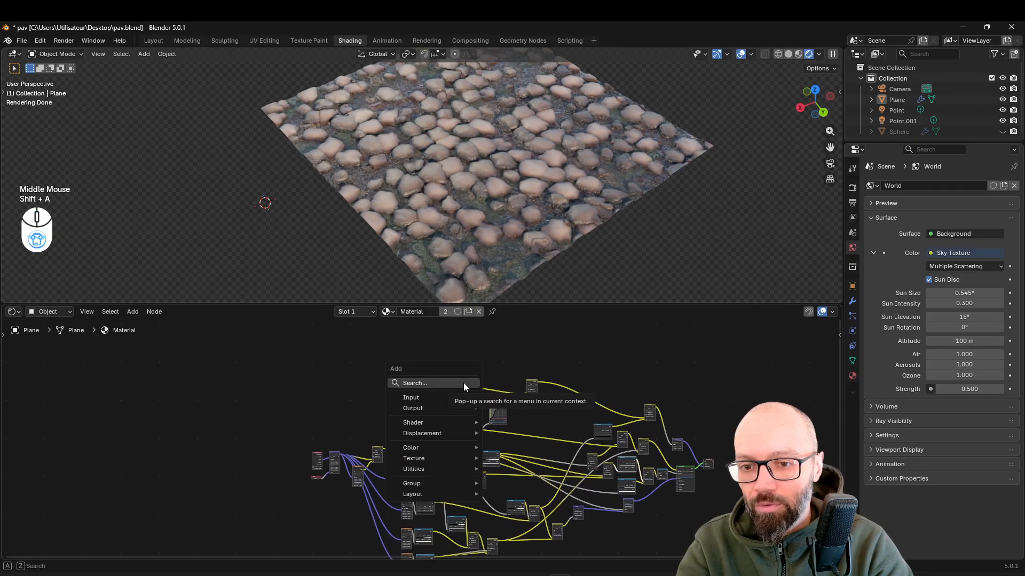
left_click(463, 383)
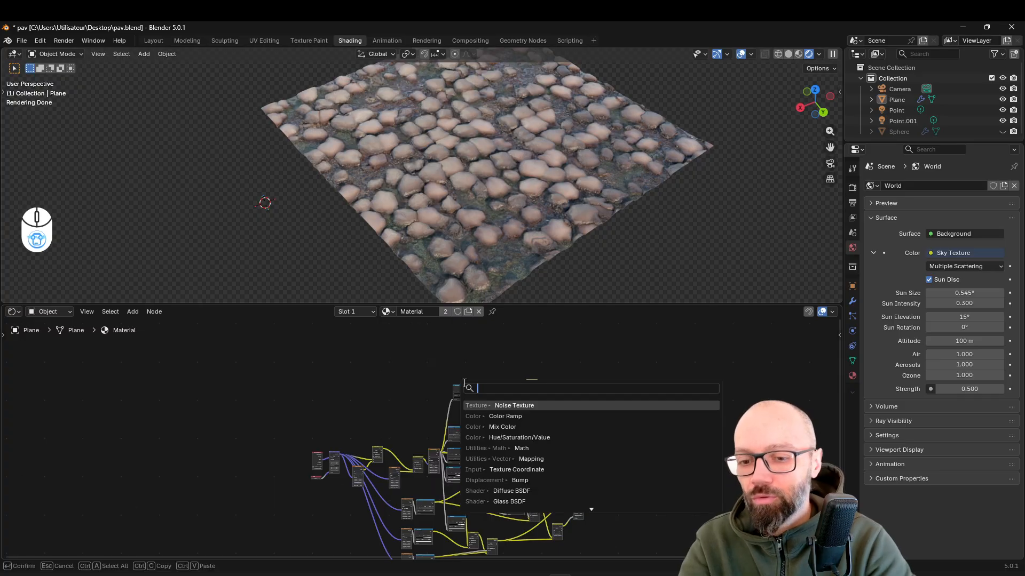
type("voro")
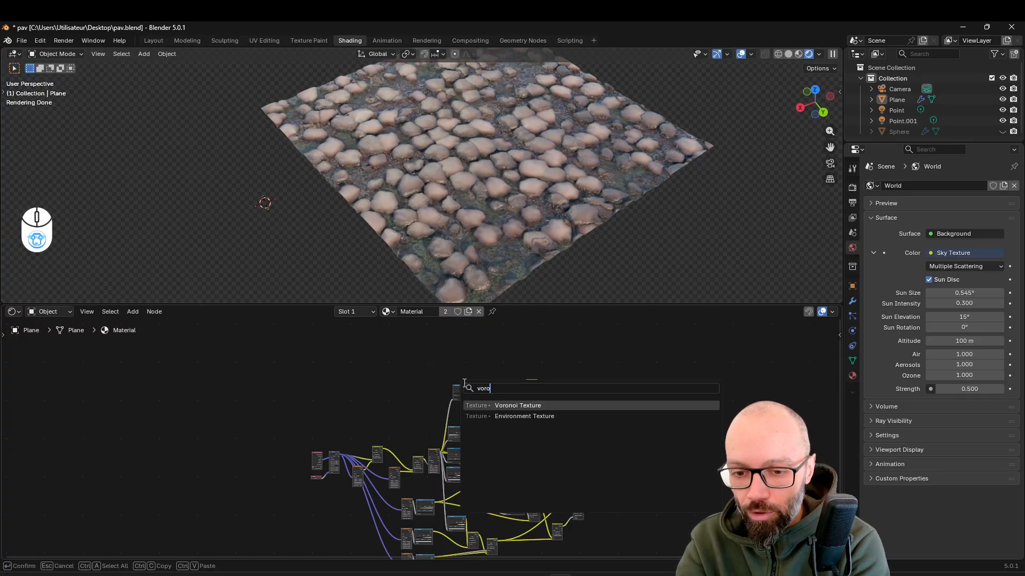
key("Return")
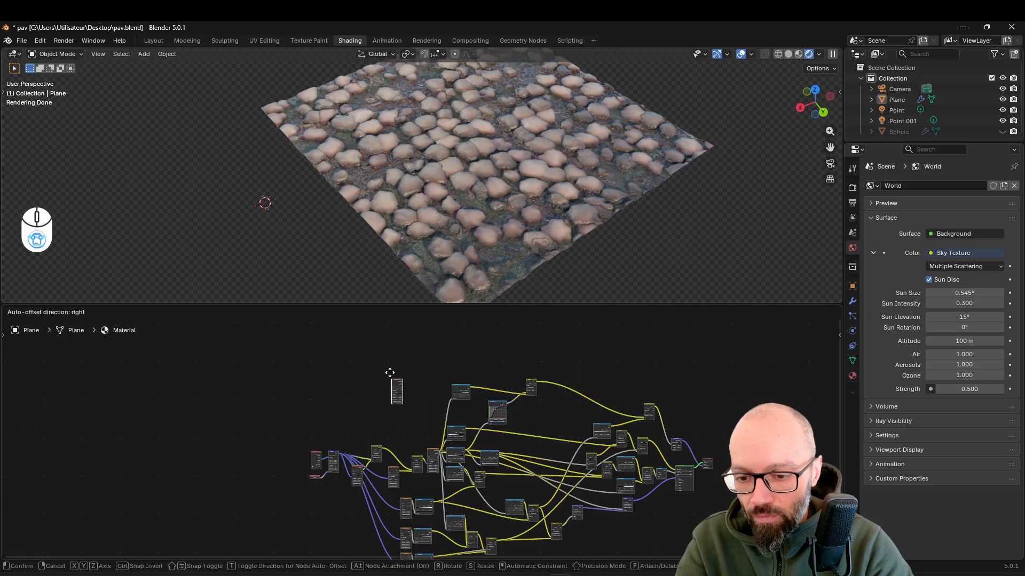
left_click(402, 372)
middle_click_drag(401, 344, 447, 367)
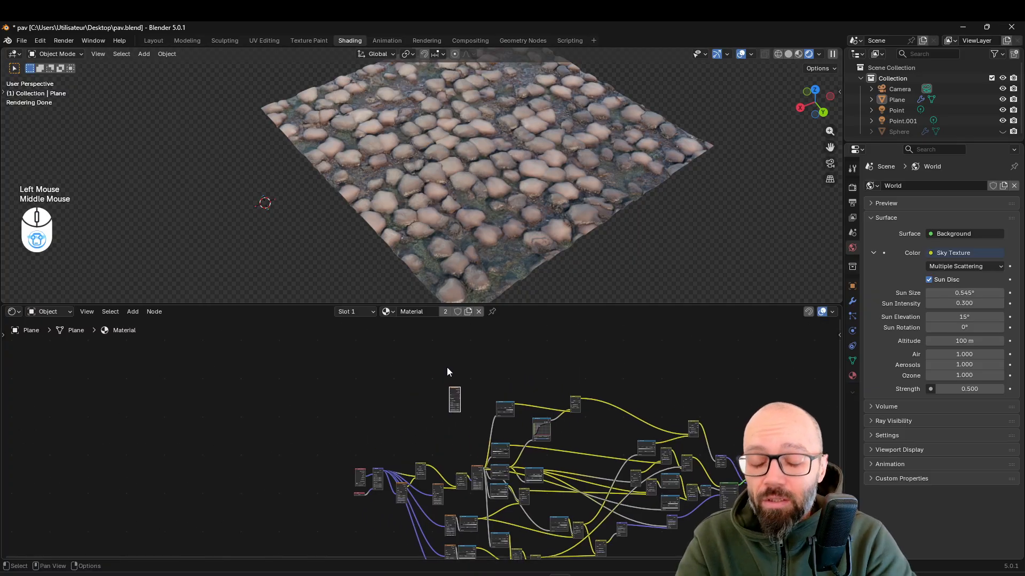
- Link the Mapping node's Vector output to the Vector input of the new Voronoi Texture
scroll(420, 473, "up", 2)
scroll(419, 473, "up", 2)
middle_click(460, 380)
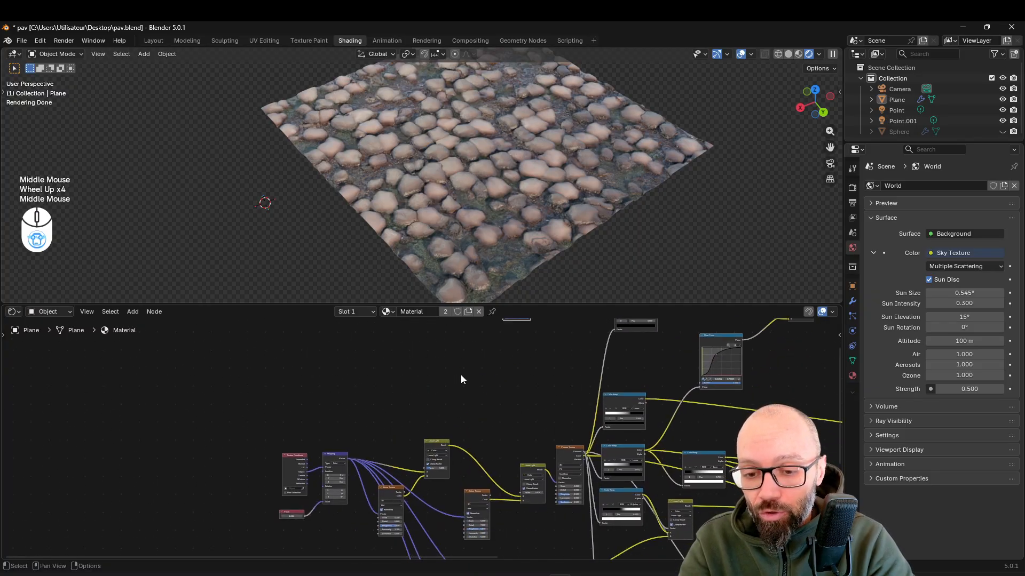
scroll(462, 360, "down", 3)
scroll(369, 429, "up", 4)
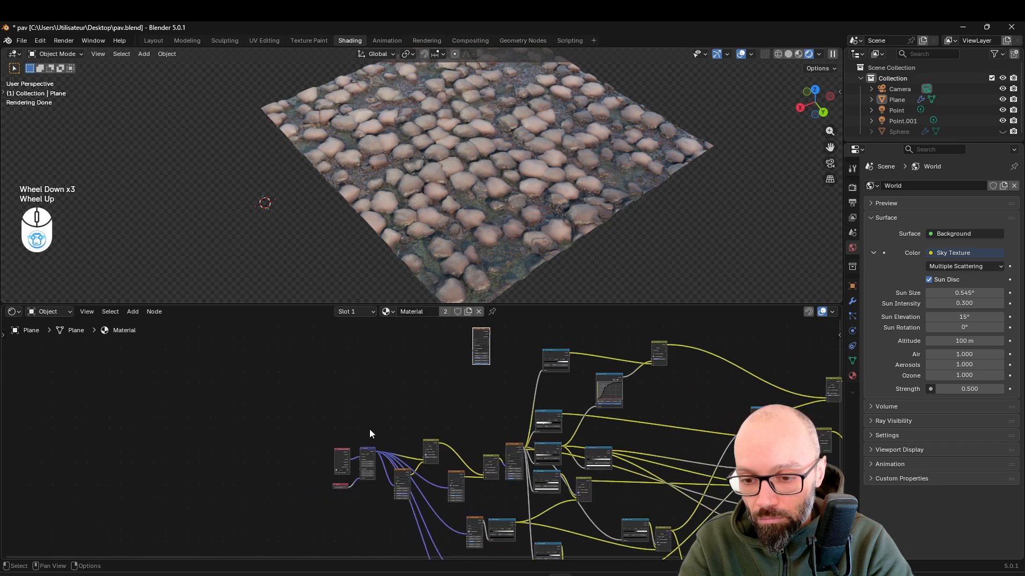
left_click_drag(348, 458, 493, 409)
scroll(530, 402, "down", 1)
scroll(540, 399, "up", 2)
- Add a Color Ramp beside the new Voronoi Texture and connect the texture's Distance output to its Factor
middle_click_drag(540, 399, 448, 412)
key("shift+a")
left_click(449, 408)
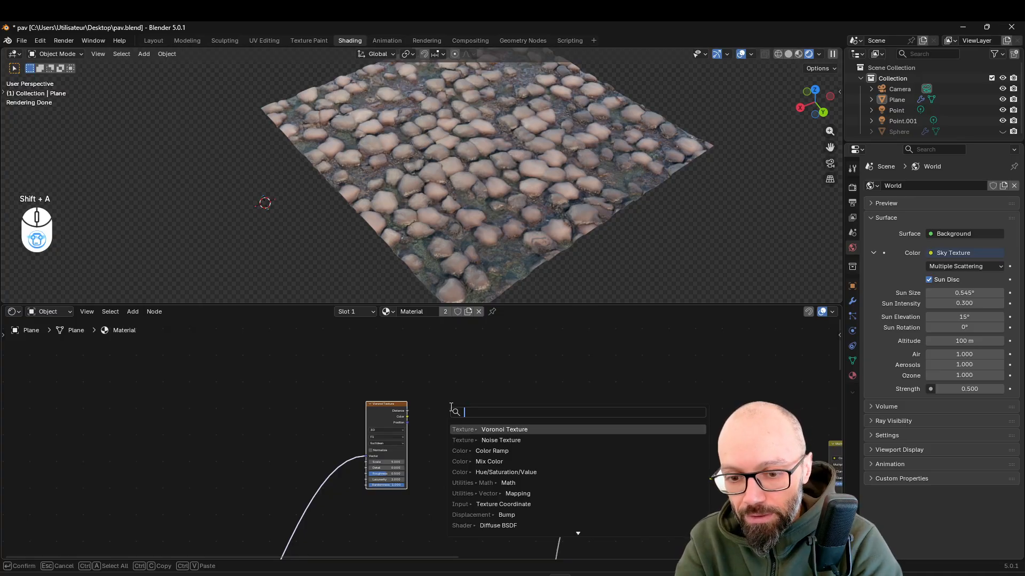
key("Down")
key("Down")
key("Return")
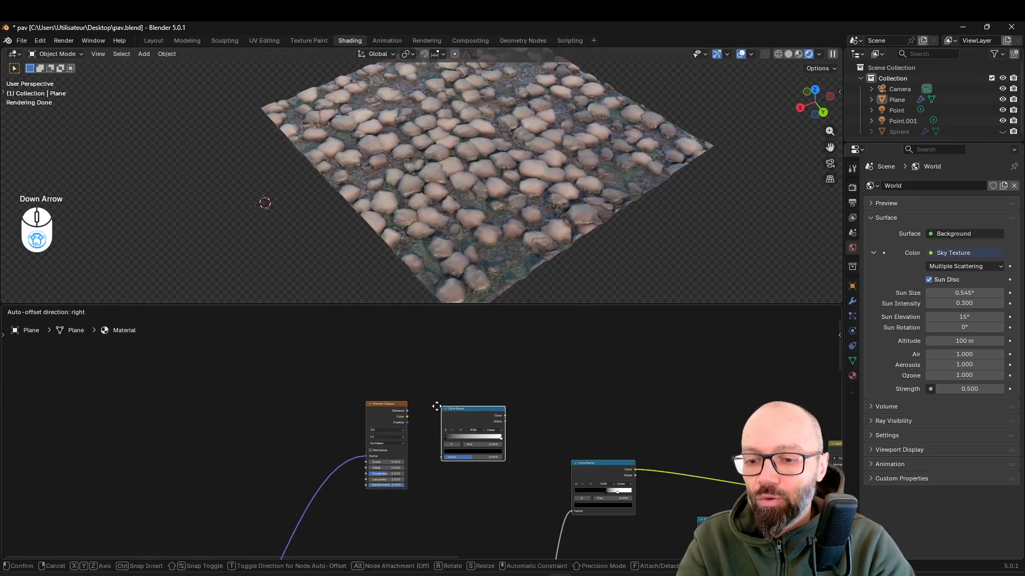
left_click(414, 407)
scroll(394, 406, "up", 2)
left_click_drag(398, 394, 413, 470)
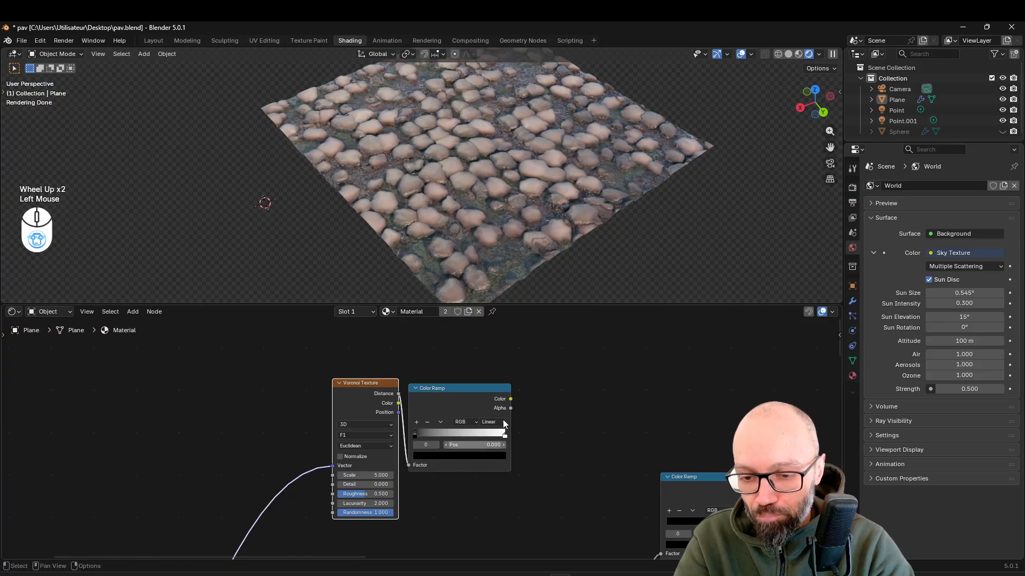
- Preview the new Color Ramp on the plane and set the Voronoi Texture's feature output to Distance to Edge
left_click(450, 392, "ctrl+shift")
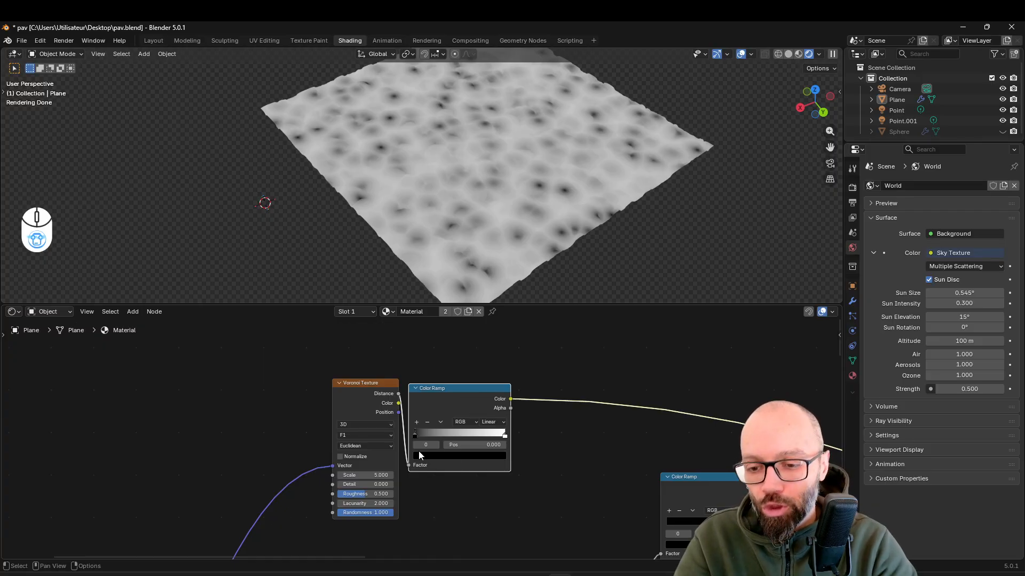
left_click(350, 436)
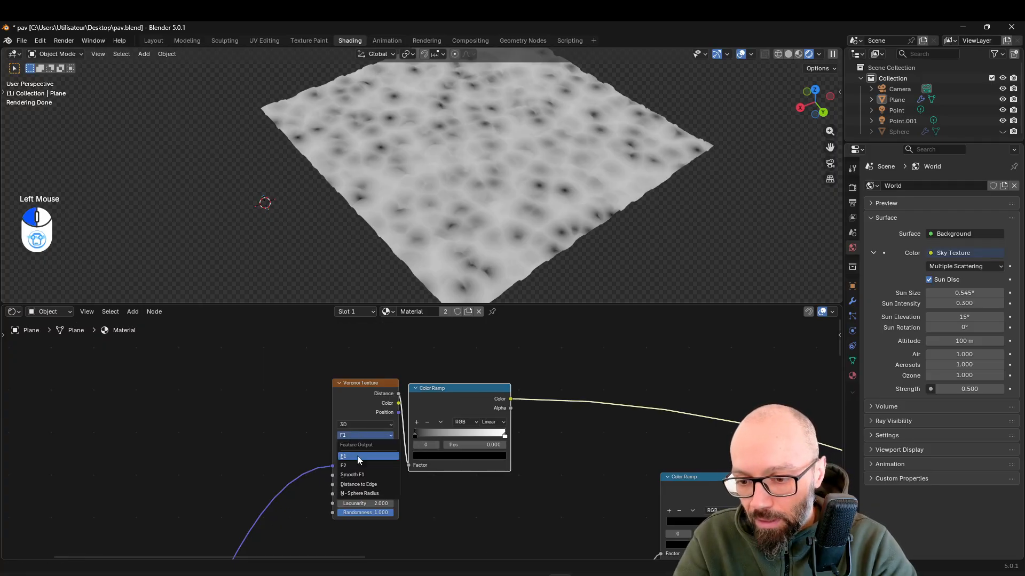
left_click(366, 486)
- Flip the new Color Ramp and move its black stop to 0.036 to leave thin white crack lines
scroll(398, 427, "up", 1)
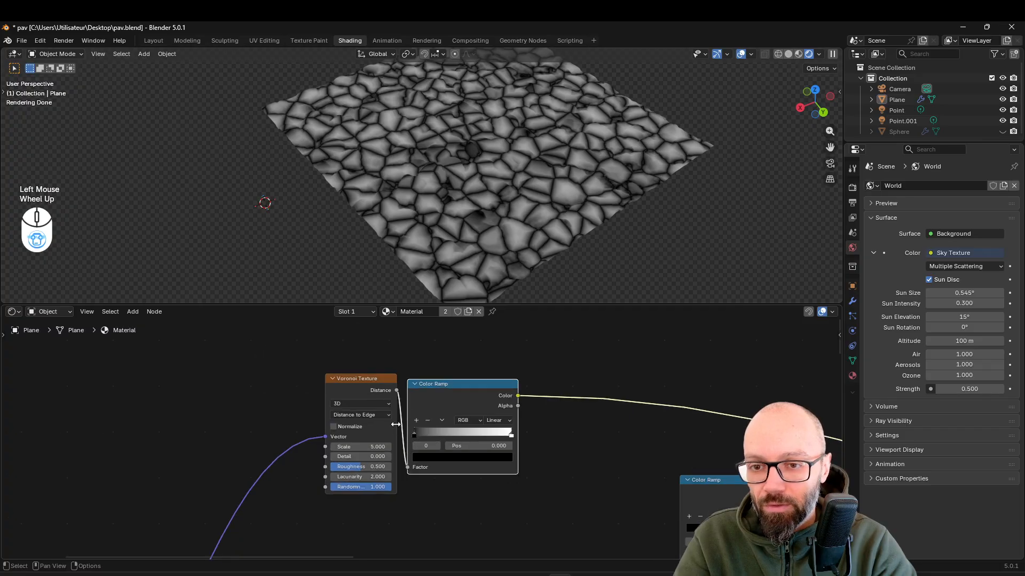
left_click(442, 420)
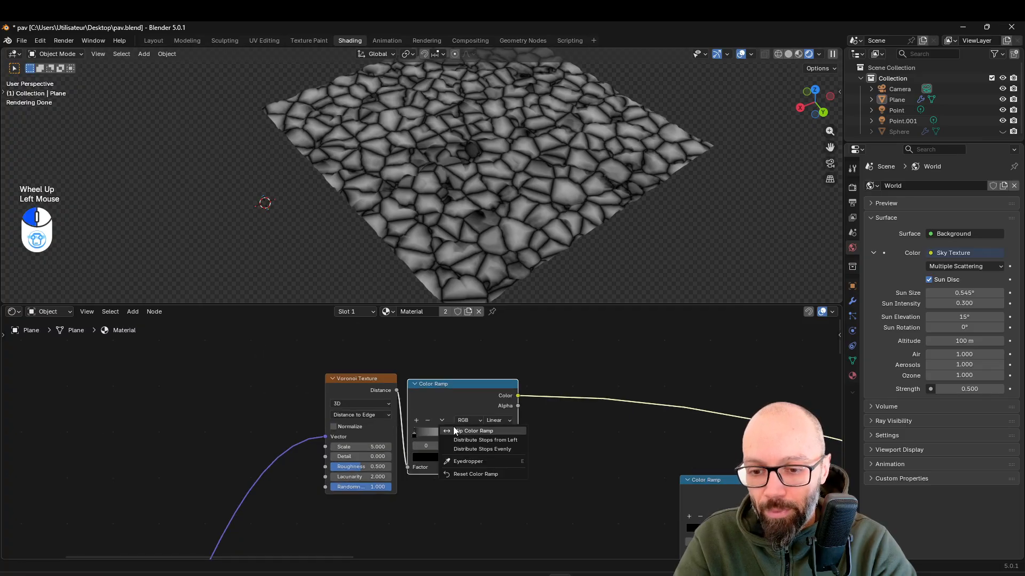
left_click(507, 432)
left_click_drag(509, 435, 414, 433)
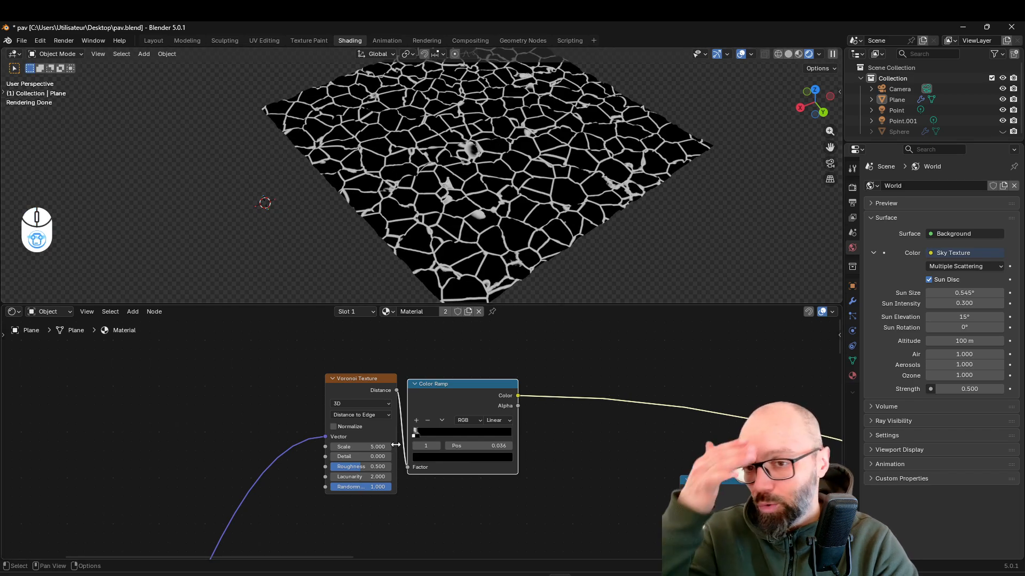
- Set the Scale of the crack Voronoi Texture to 11.600 for a denser crack pattern
scroll(424, 431, "down", 4)
mouse_move(469, 426)
middle_mouse_down()
mouse_move(471, 395)
mouse_move(470, 423)
middle_mouse_up()
scroll(469, 424, "up", 4)
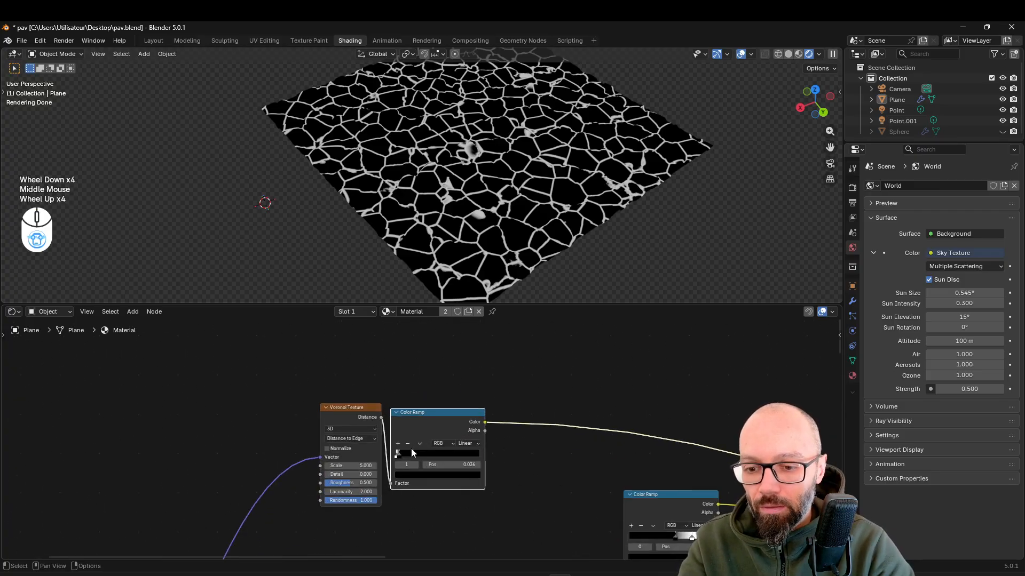
scroll(396, 415, "down", 2)
middle_click_drag(597, 490, 462, 350)
scroll(265, 418, "down", 1)
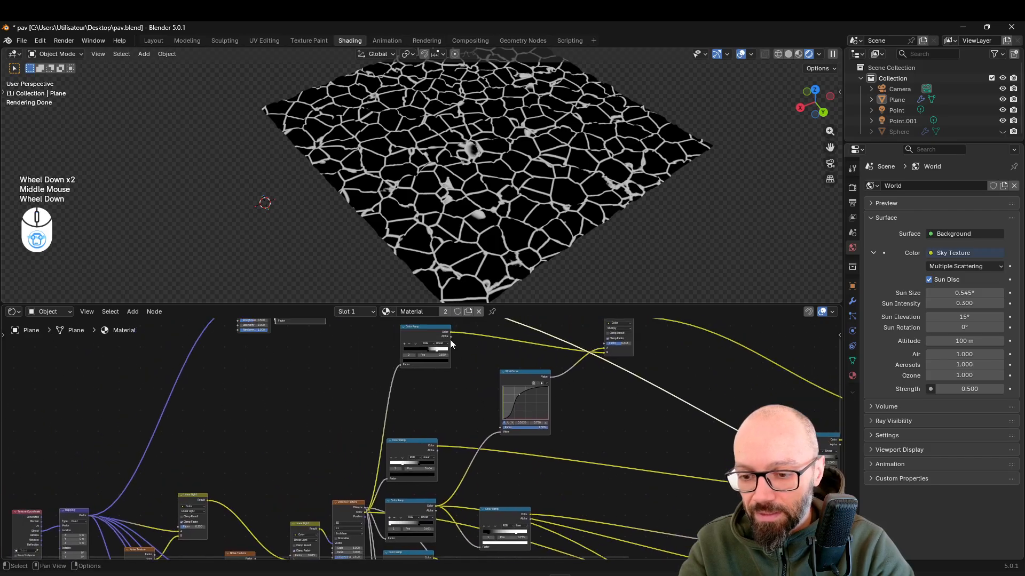
middle_click_drag(207, 399, 327, 485)
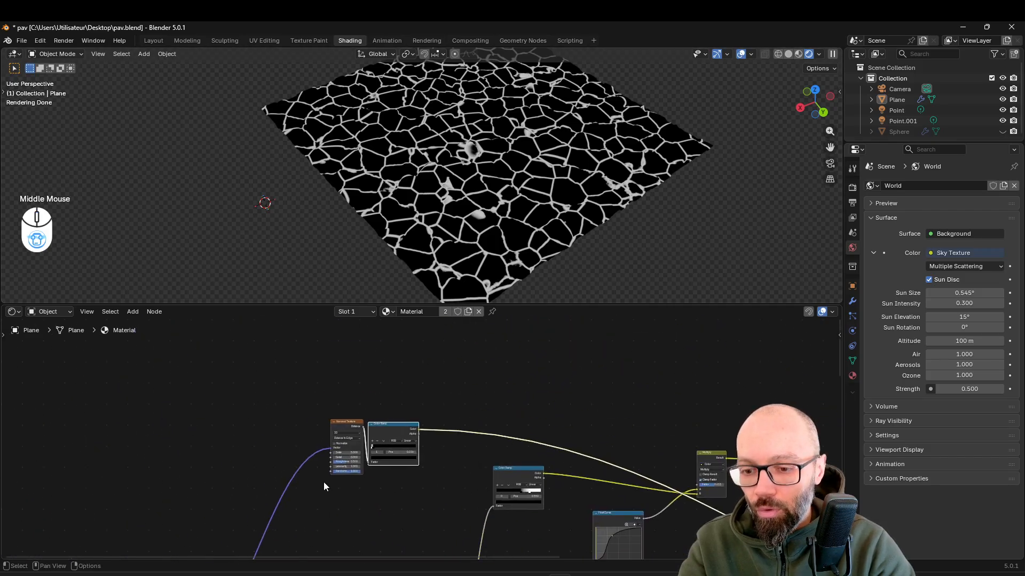
scroll(328, 485, "up", 3)
left_click_drag(307, 463, 344, 463)
- Duplicate the white-to-black Color Ramp driven by the stone Voronoi's Color and place the copy near the crack Color Ramp
scroll(427, 438, "down", 2)
middle_click_drag(483, 368, 490, 343)
left_click_drag(433, 492, 427, 491)
middle_click_drag(452, 503, 380, 491)
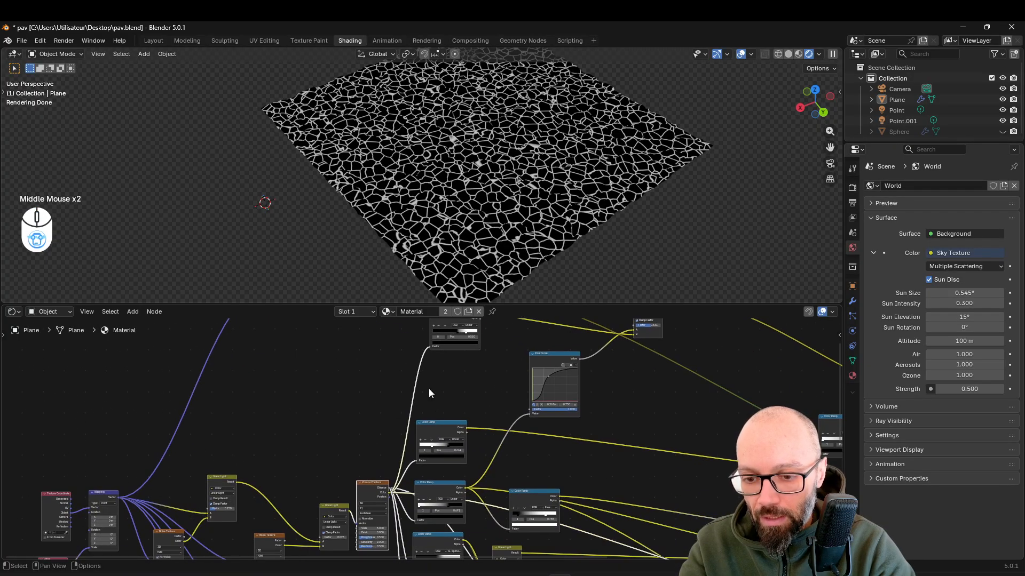
scroll(303, 494, "up", 3)
middle_click_drag(302, 494, 436, 386)
scroll(372, 495, "up", 4)
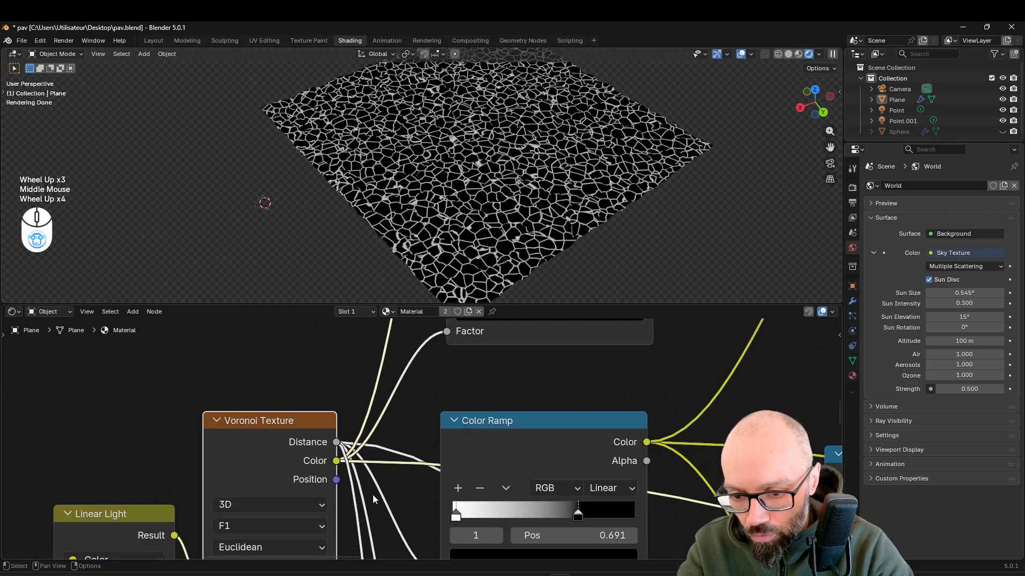
middle_click_drag(464, 399, 410, 483)
left_click(433, 382)
left_click(430, 352)
scroll(454, 351, "down", 2)
scroll(454, 353, "down", 2)
middle_click_drag(454, 354, 423, 517)
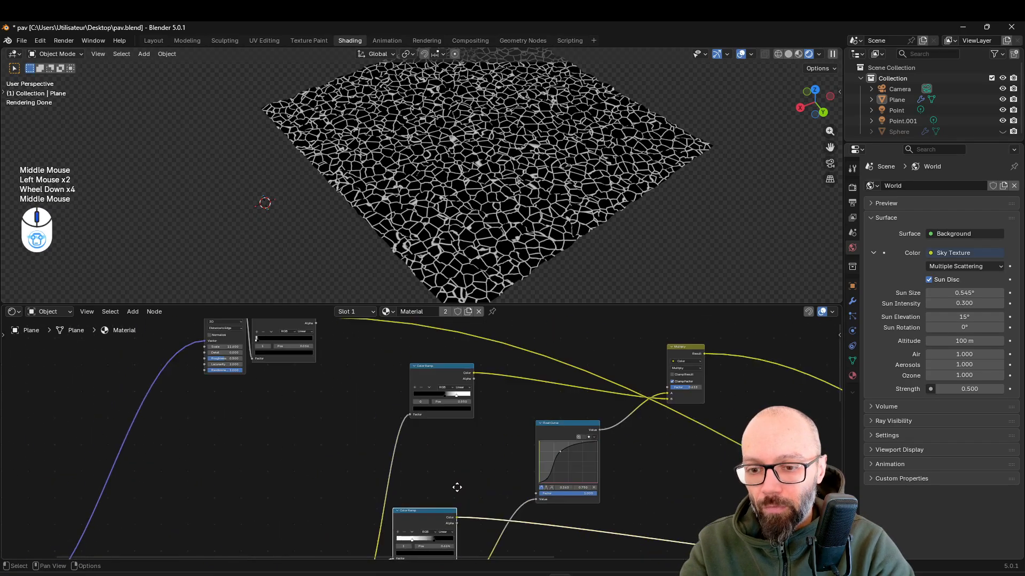
key("shift+d")
left_click(371, 363)
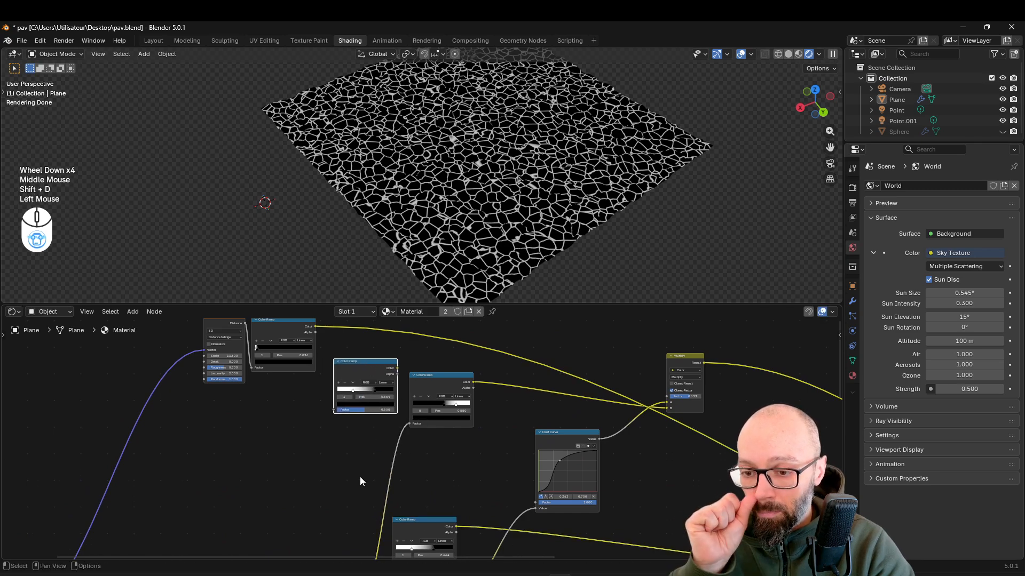
- Link the stone Voronoi's Color output to the duplicated Color Ramp's Factor and preview its per-stone mask briefly on the plane
middle_click_drag(359, 480, 370, 400)
left_click_drag(366, 527, 341, 354)
middle_click_drag(355, 506, 371, 545)
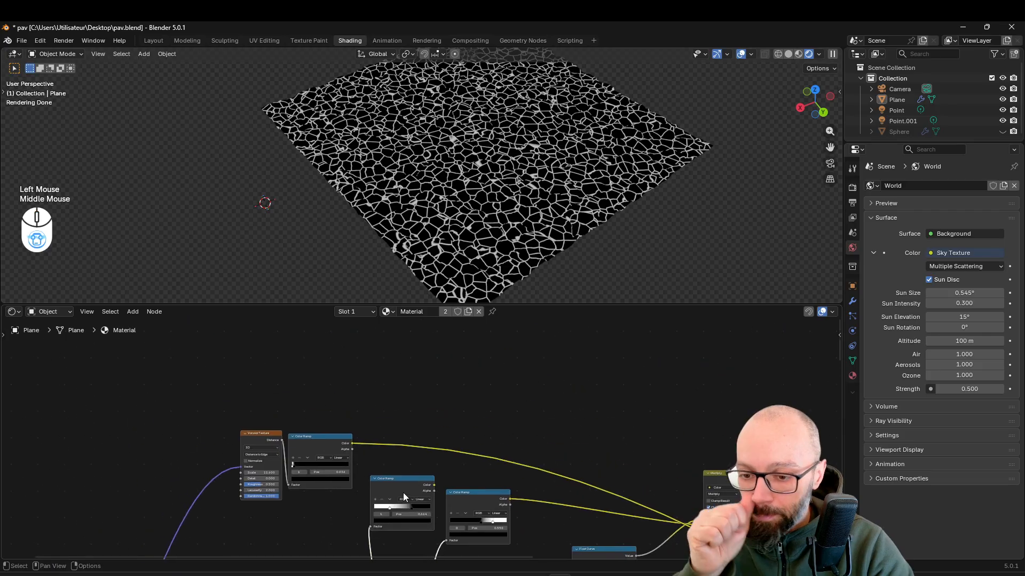
left_click(402, 486, "ctrl+shift")
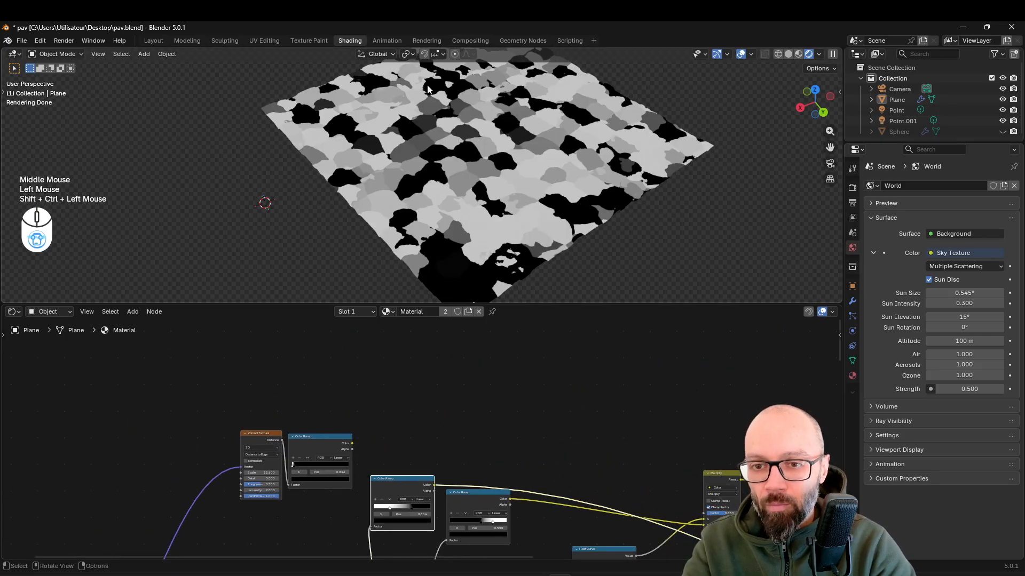
key("ctrl+z")
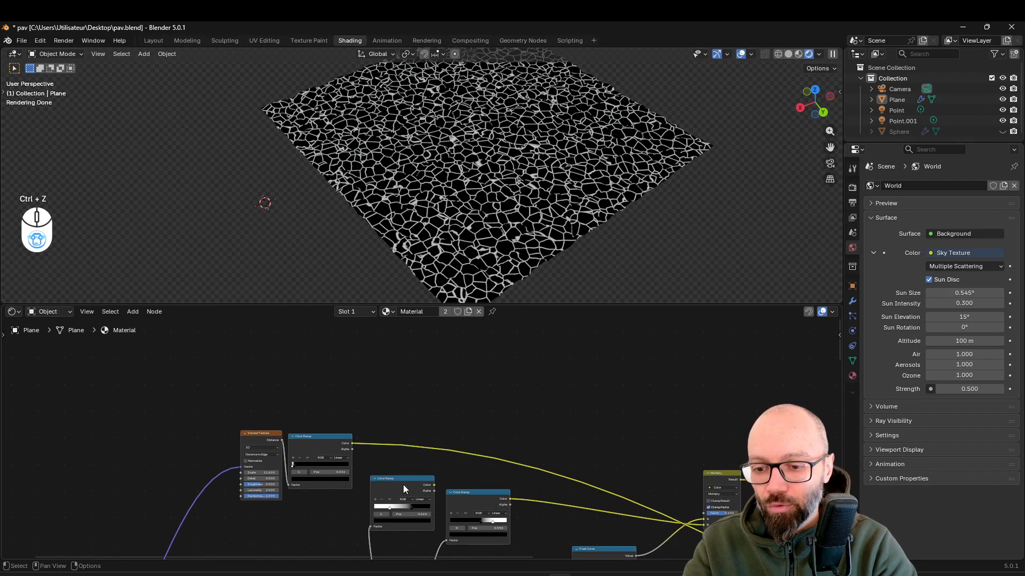
- Move the duplicated Color Ramp below the crack Color Ramp and combine both ramps' Color outputs in a Mix node
key("g")
left_click(357, 363)
left_click_drag(405, 489, 409, 427)
right_click_drag(411, 395, 411, 421, "ctrl+shift")
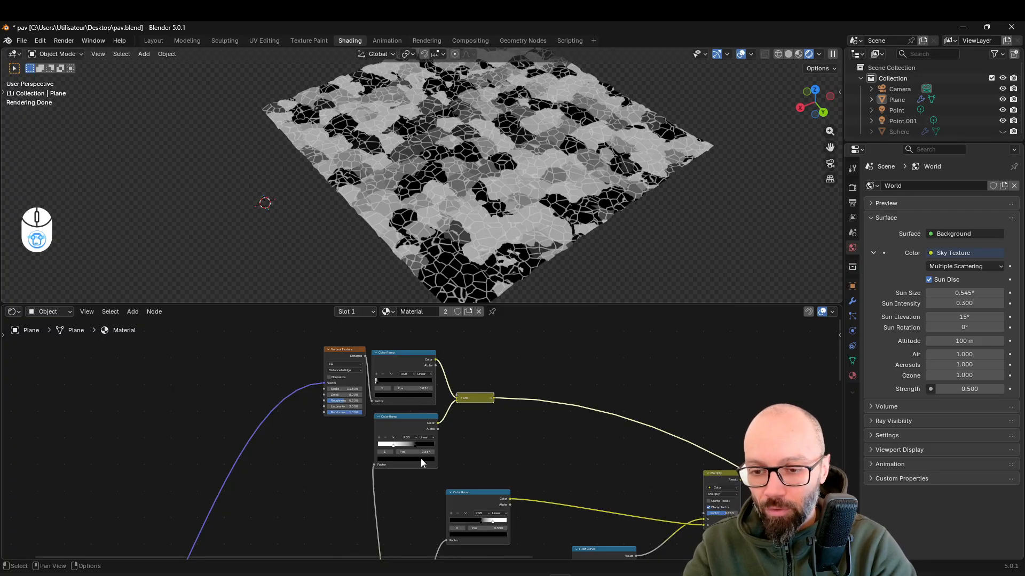
- Expand the Mix node and wire the per-stone Color Ramp into Factor and A and the crack Color Ramp into B
scroll(421, 454, "up", 2)
left_click(484, 380)
left_click_drag(497, 388, 497, 353)
middle_click_drag(497, 352, 491, 389)
mouse_move(472, 455)
left_mouse_down()
mouse_move(483, 418)
mouse_move(471, 439)
left_mouse_up()
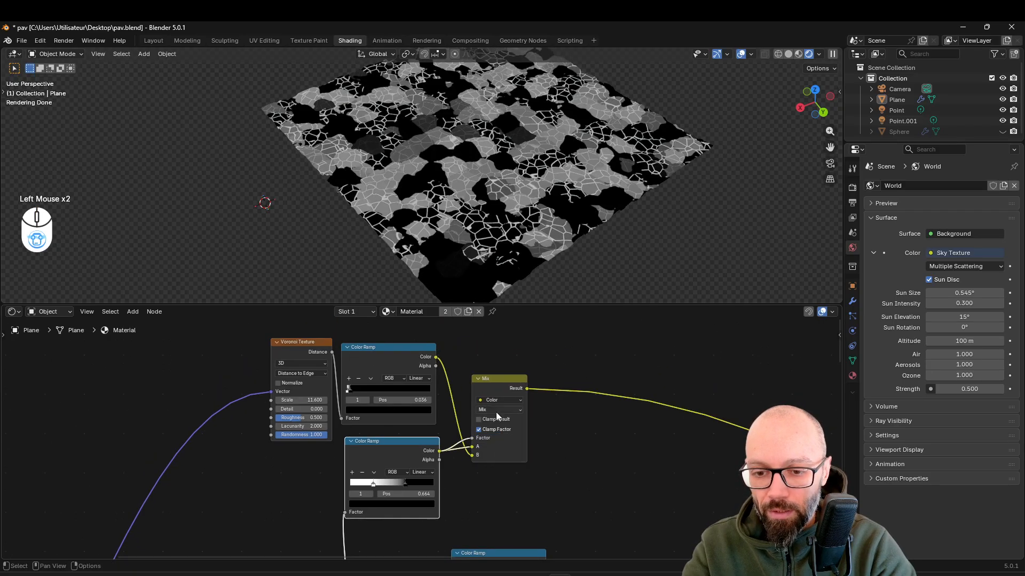
- Set the Mix node's blending mode to Linear Light and lower the per-stone Color Ramp's stops, with the white one at 0.000
left_click(494, 401)
left_click_drag(498, 410, 551, 440)
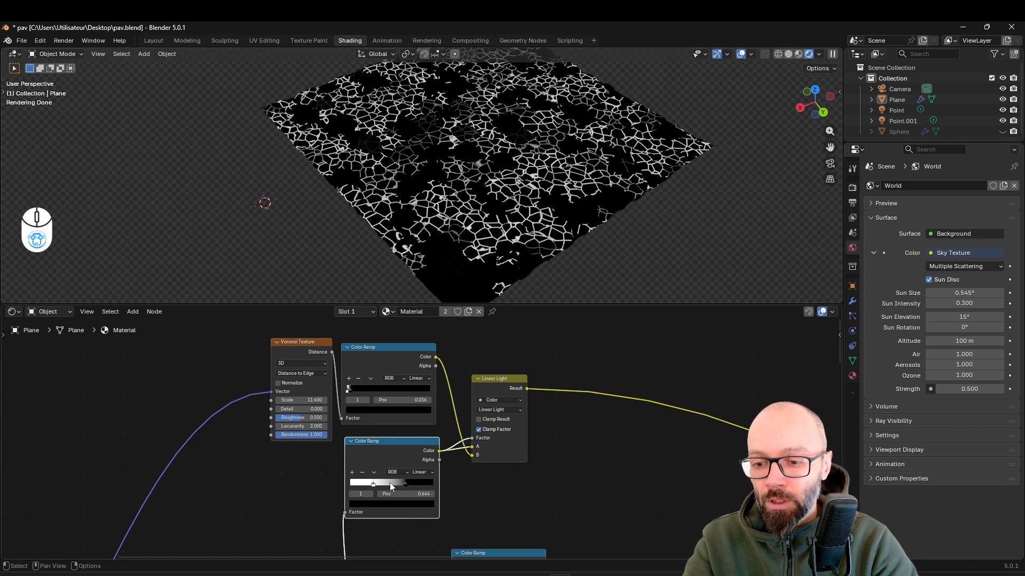
left_click_drag(404, 485, 339, 481)
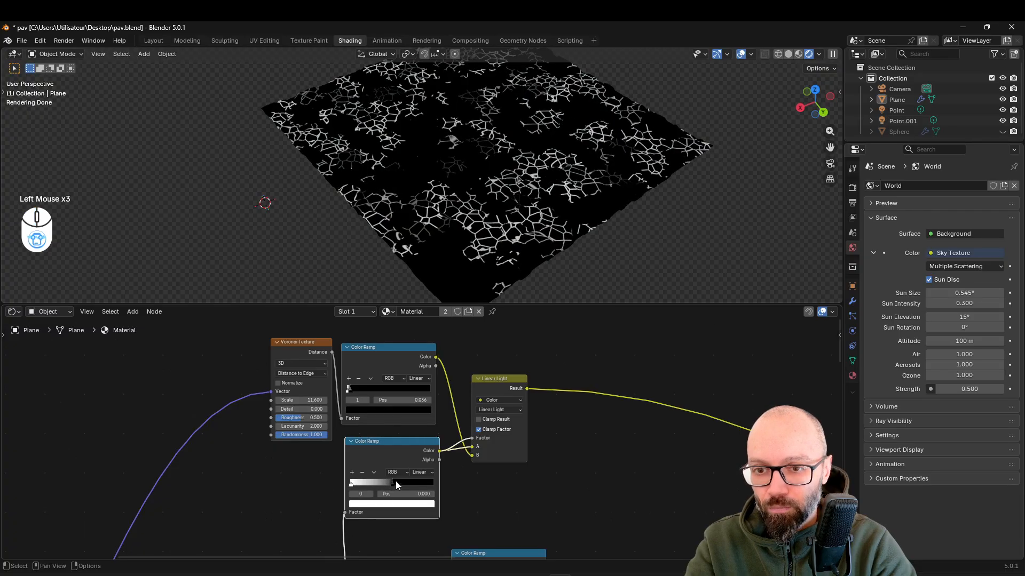
- Reconnect the Principled BSDF to the Material Output to show the full paving material again
scroll(587, 459, "down", 4)
middle_click_drag(607, 469, 482, 346)
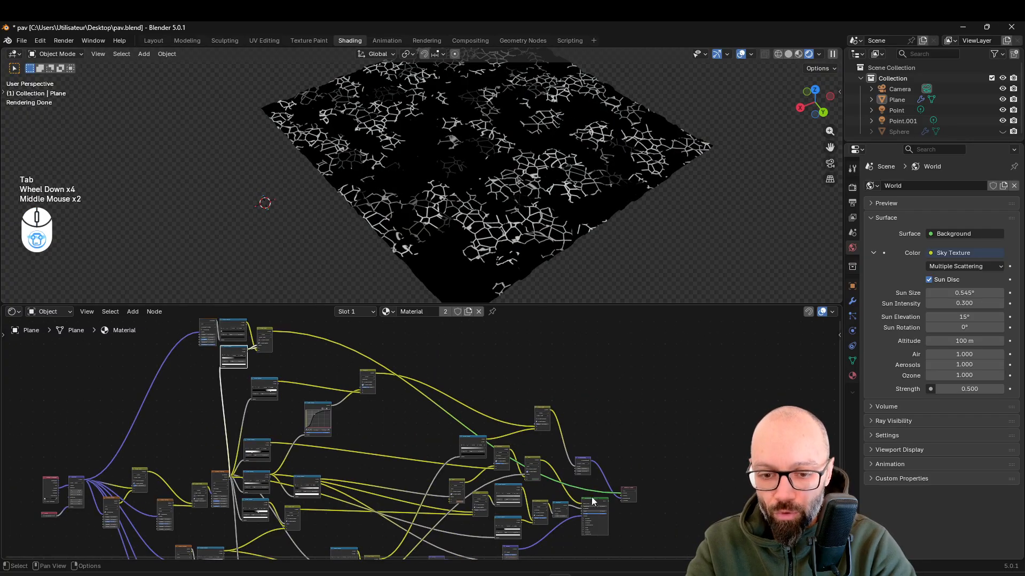
left_click(603, 506, "ctrl+shift")
- Duplicate the Linear Light node that feeds Displacement and insert the copy between it and the Displacement node
middle_click_drag(603, 506, 513, 434)
scroll(434, 382, "up", 3)
middle_click_drag(435, 383, 272, 347)
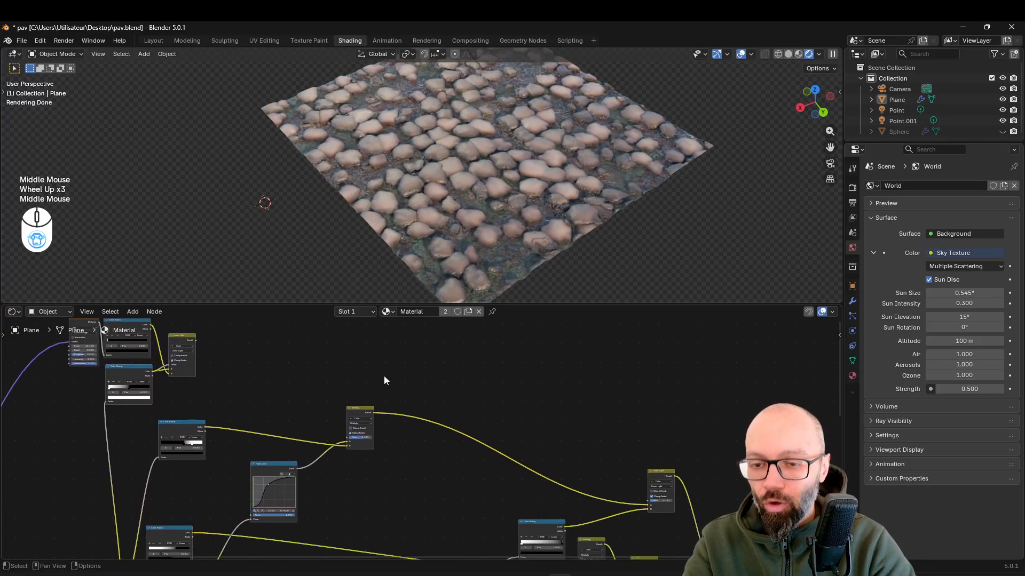
middle_click_drag(680, 505, 619, 459)
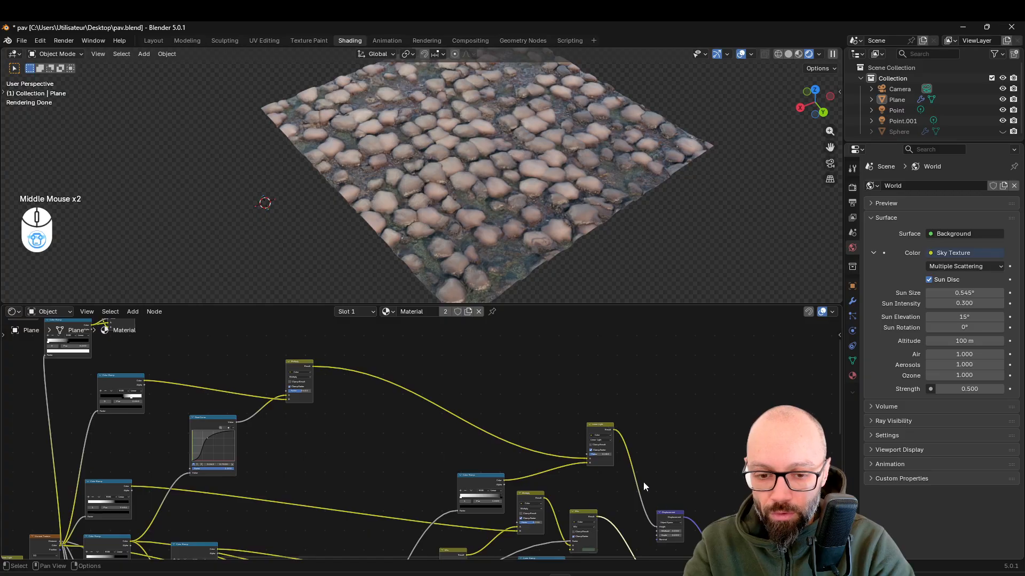
left_click_drag(607, 439, 539, 436)
key("shift+d")
left_click(613, 376)
- Connect the crack mix's Result to the B input of the duplicated Linear Light and move that node slightly up
middle_click_drag(388, 388, 417, 427)
left_click_drag(164, 333, 603, 482)
left_click_drag(610, 444, 600, 417)
- Set the blending mode of the duplicated Linear Light node feeding the Displacement node to Subtract
scroll(489, 410, "up", 3)
middle_click_drag(489, 411, 189, 270)
scroll(384, 342, "up", 2)
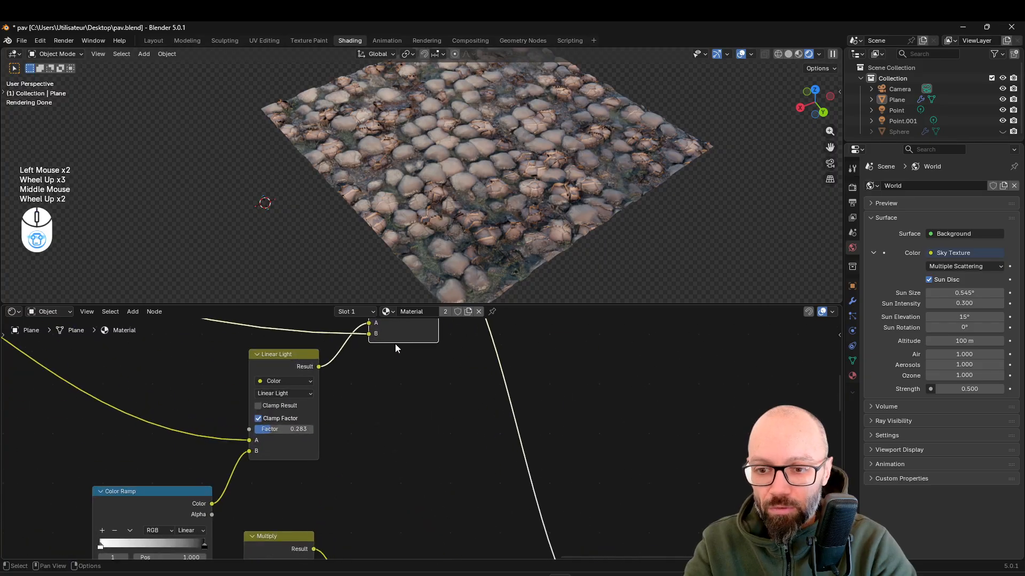
middle_click_drag(392, 344, 411, 426)
left_click(415, 362)
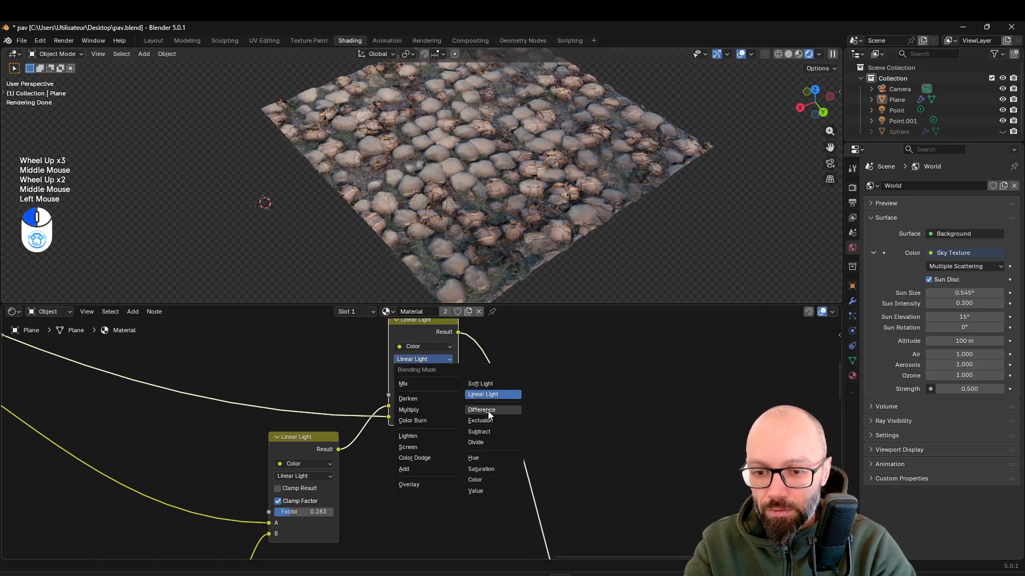
left_click(487, 433)
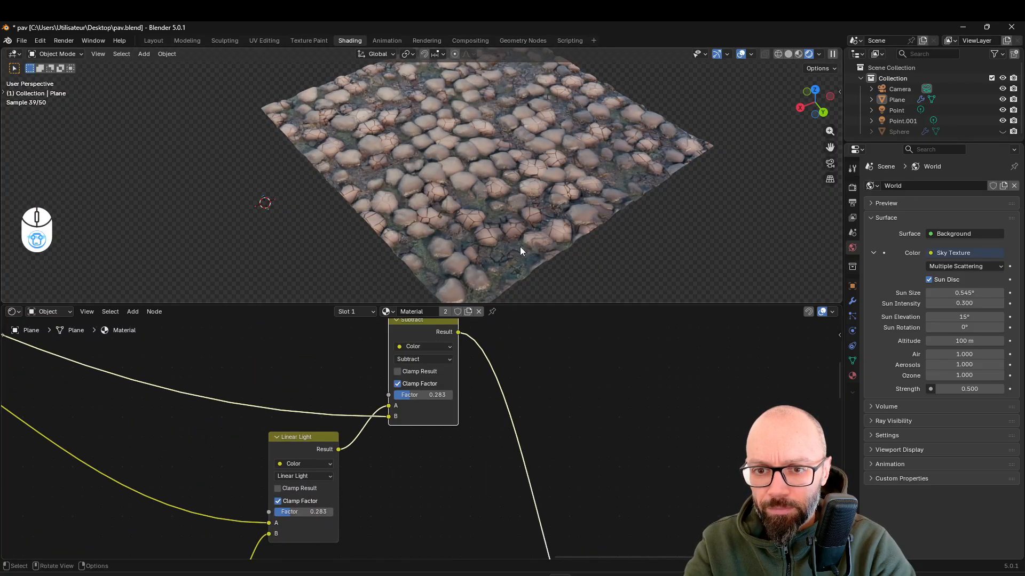
scroll(534, 233, "up", 2)
middle_click_drag(534, 233, 475, 185)
scroll(430, 182, "up", 3)
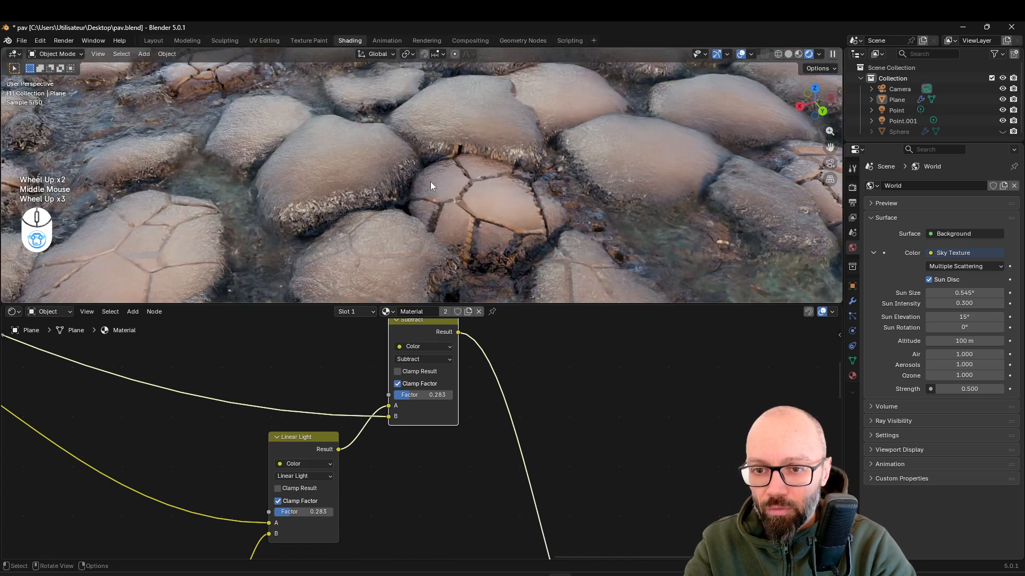
- Lower the crack Voronoi's Scale to 7.460 and move the black stop of the per-stone mask's Color Ramp to 0.409
scroll(467, 463, "down", 2)
scroll(527, 241, "down", 3)
middle_click_drag(246, 359, 782, 501)
middle_click_drag(200, 417, 334, 418)
scroll(334, 418, "up", 2)
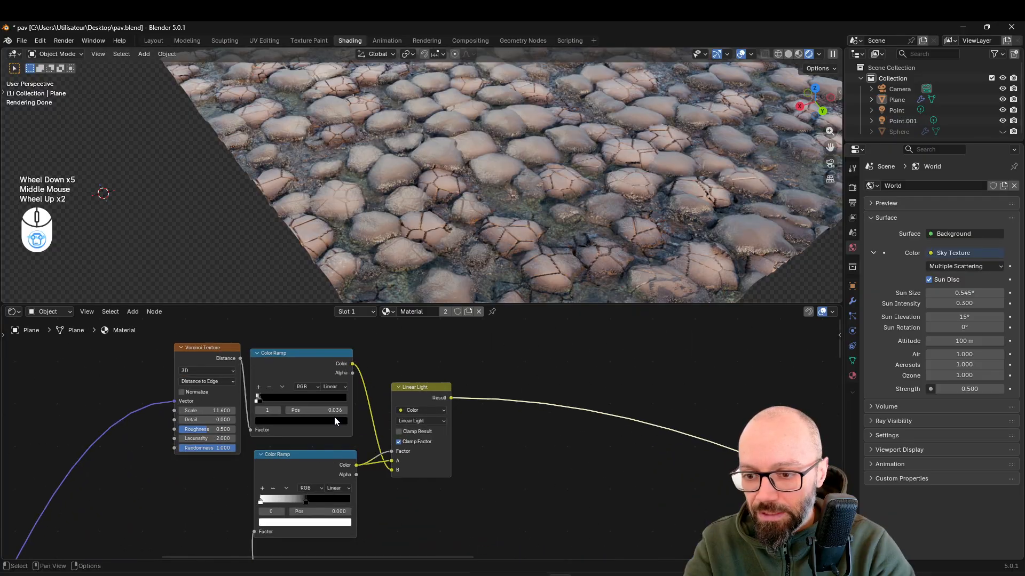
left_click_drag(209, 411, 168, 410, "shift")
mouse_move(303, 500)
left_mouse_down()
mouse_move(282, 500)
mouse_move(291, 499)
left_mouse_up()
scroll(508, 257, "down", 2)
mouse_move(555, 203)
middle_mouse_down()
mouse_move(572, 181)
mouse_move(582, 187)
mouse_move(546, 195)
middle_mouse_up()
scroll(513, 220, "up", 2)
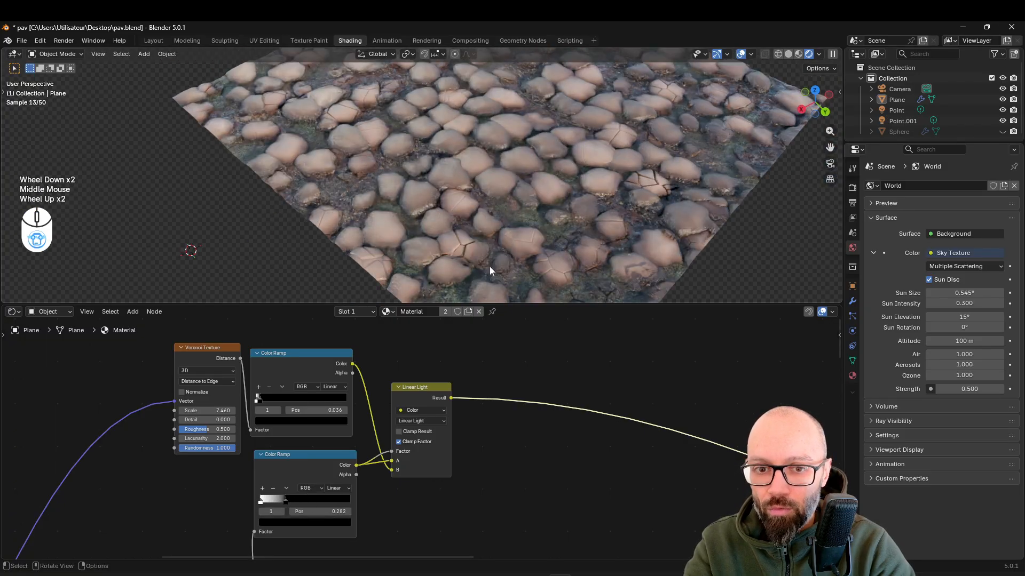
left_click_drag(293, 501, 305, 499)
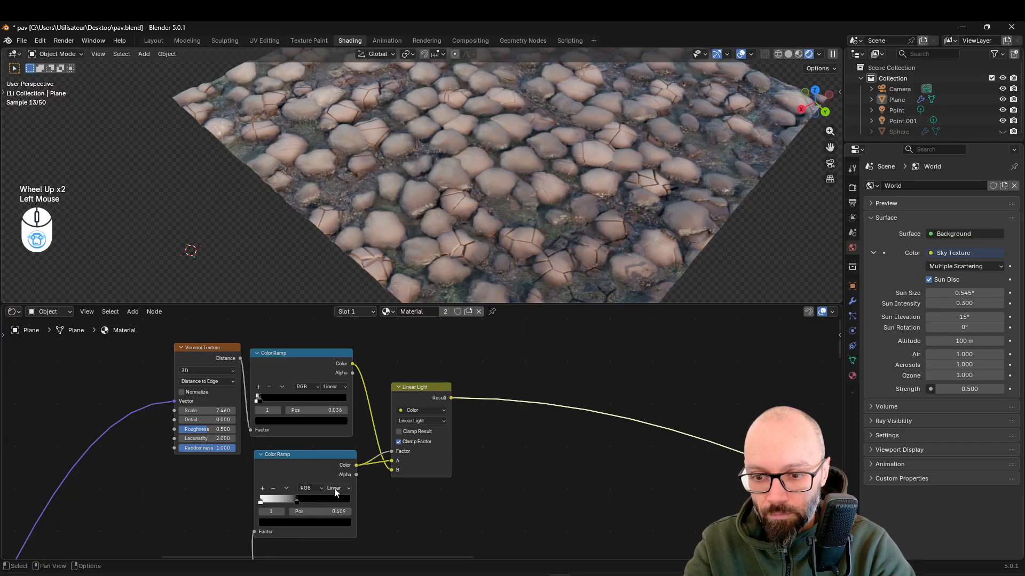
- Set the crack Color Ramp's interpolation to B-Spline and move its black stop to 0.077
left_click(331, 387)
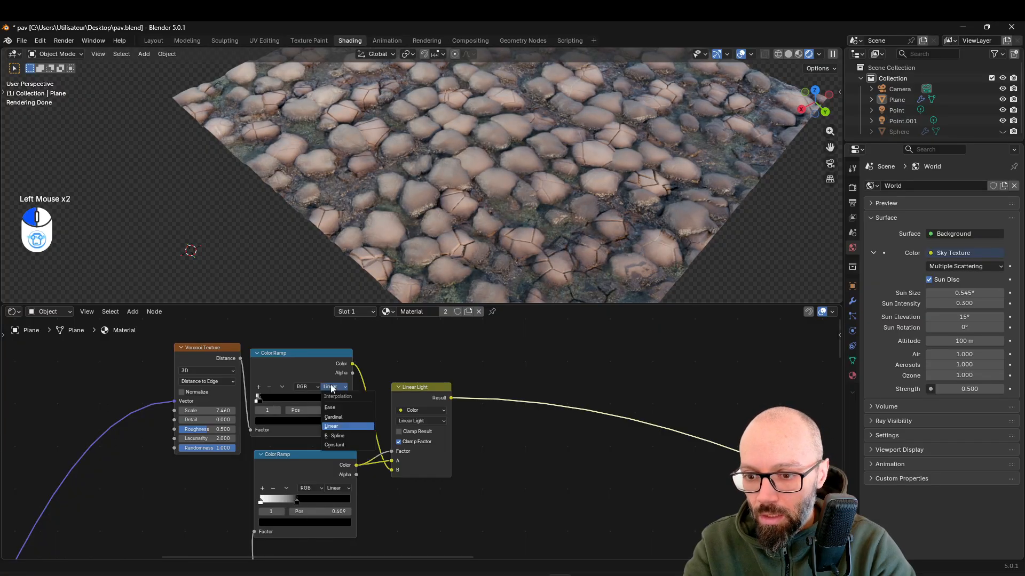
left_click(338, 437)
scroll(508, 227, "up", 1)
middle_click_drag(508, 227, 463, 168, "shift")
scroll(452, 209, "up", 2)
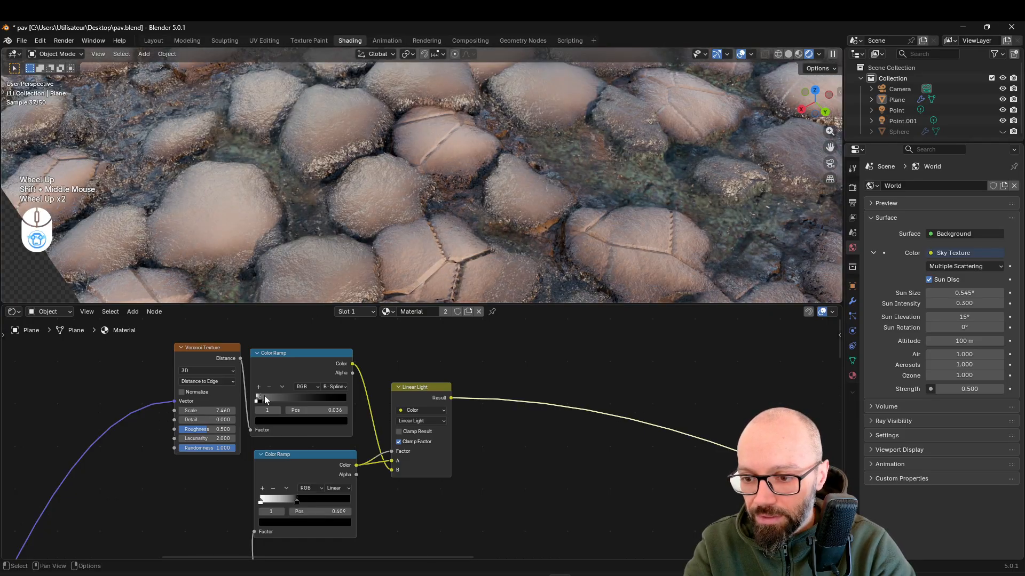
left_click_drag(267, 396, 268, 399)
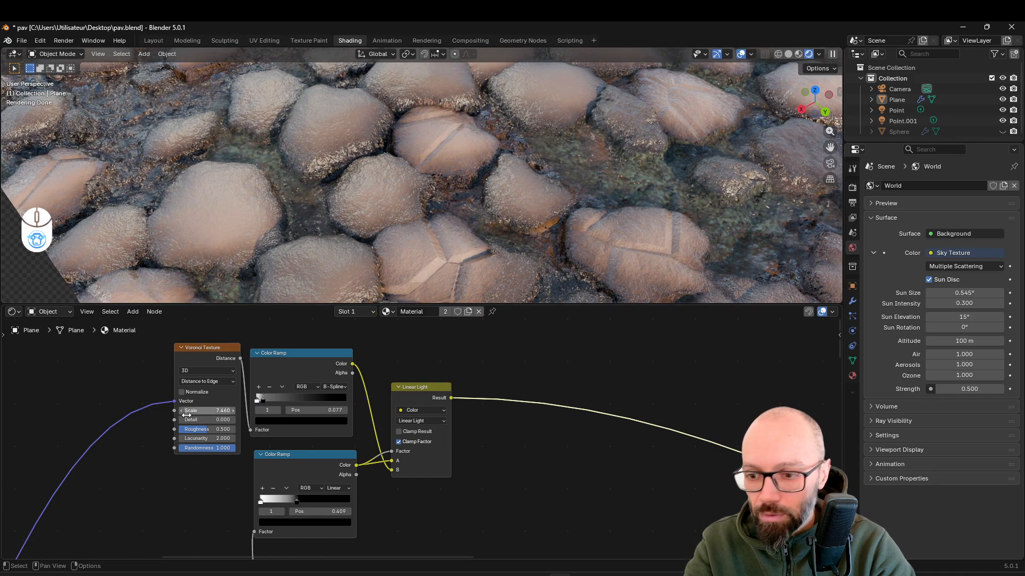
- Set the crack Voronoi Texture's Roughness and Lacunarity to 0.000
left_click_drag(217, 429, 160, 430)
left_click_drag(223, 438, 160, 438)
scroll(240, 422, "down", 4)
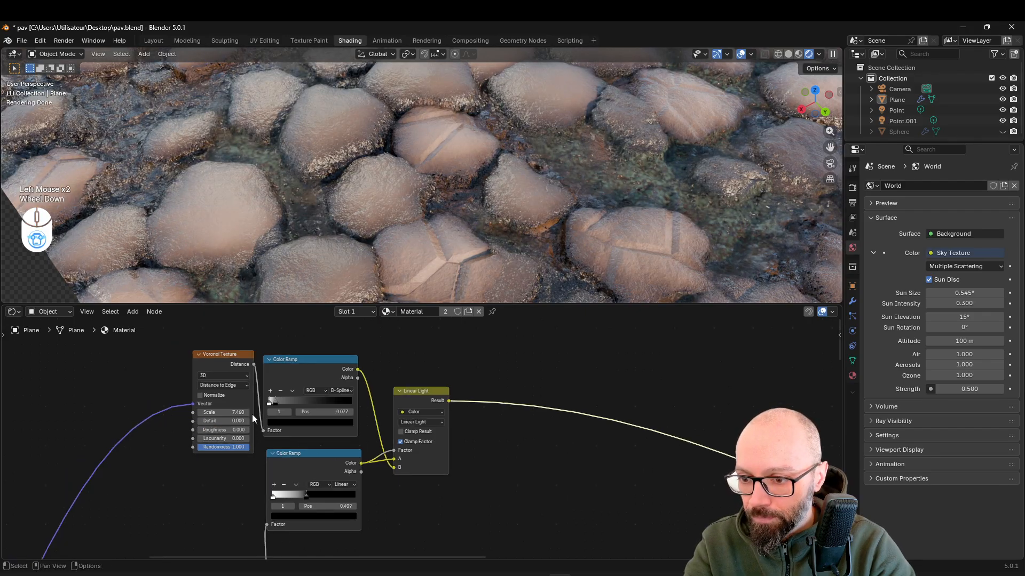
middle_click_drag(534, 192, 603, 168)
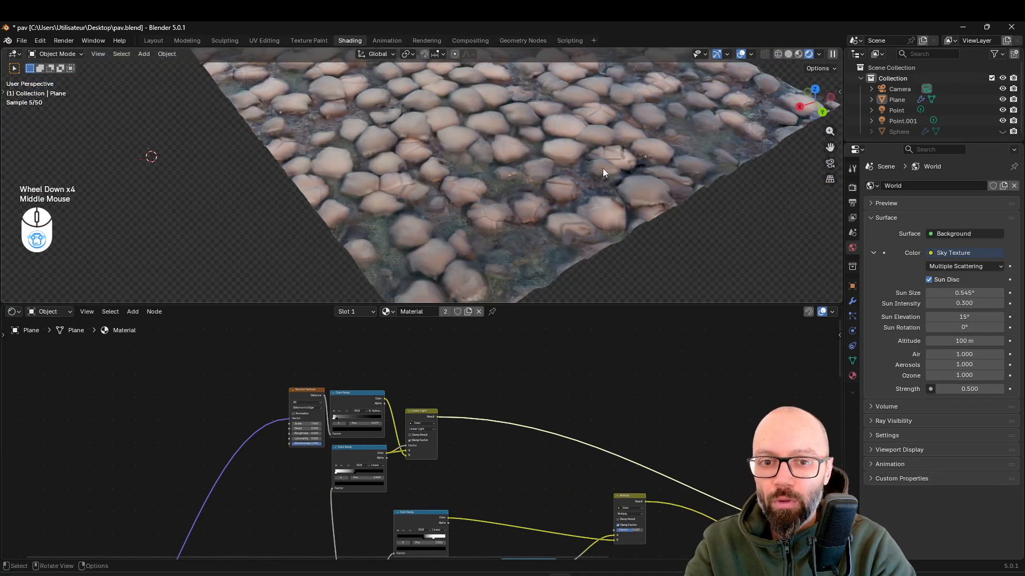
- Preview the first coordinate-distorting Linear Light node, undo the preview, and connect its Result to the crack Voronoi's Vector
scroll(309, 370, "down", 4)
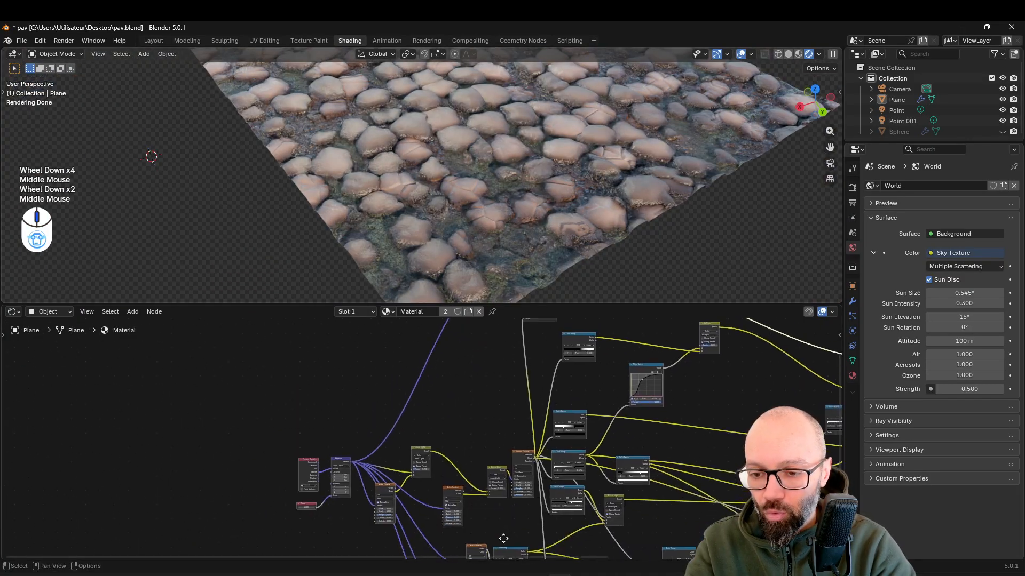
middle_click_drag(382, 400, 332, 514)
left_click(356, 509, "ctrl+shift")
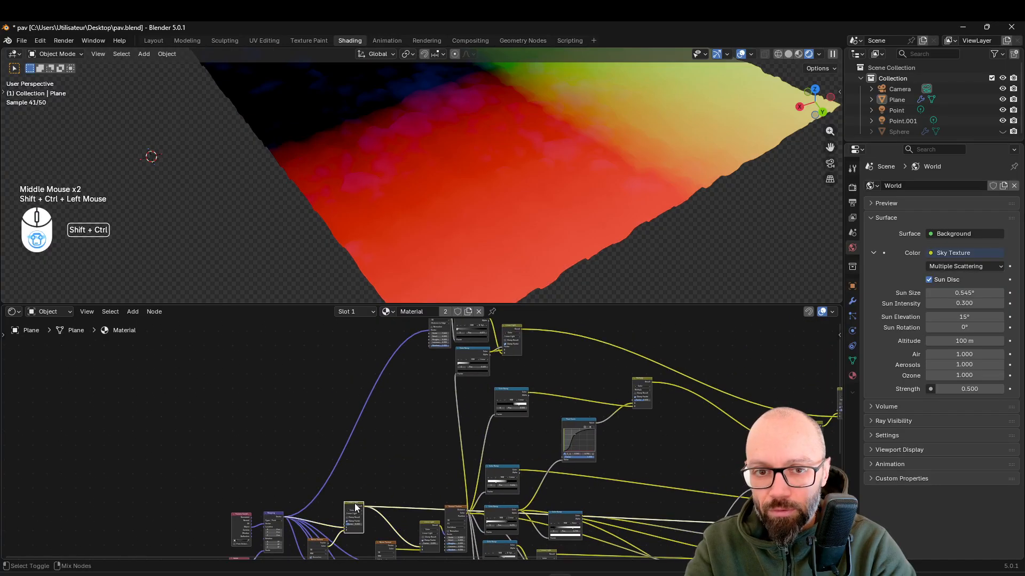
key("ctrl+z")
left_click_drag(364, 506, 429, 395)
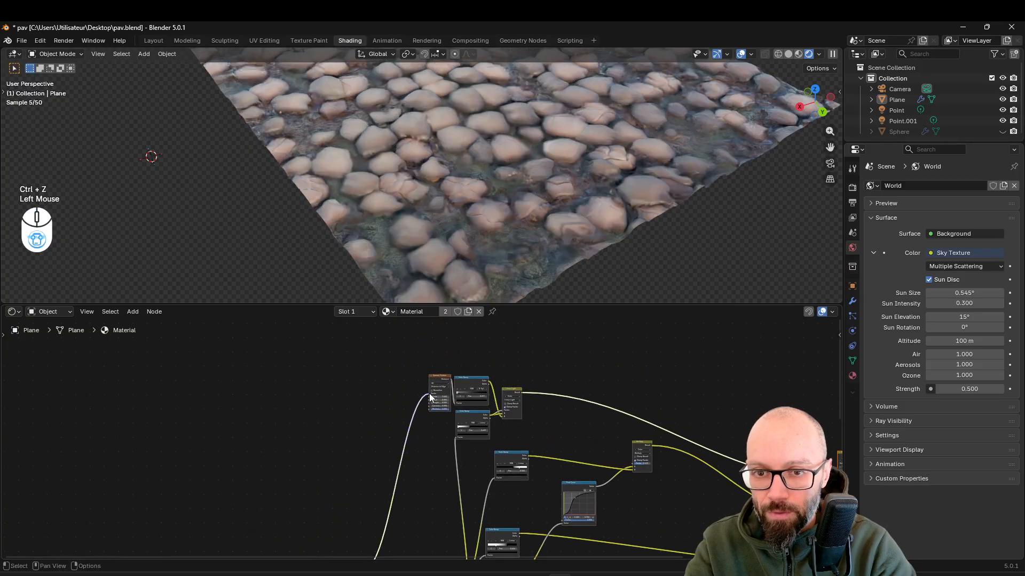
scroll(417, 200, "up", 2)
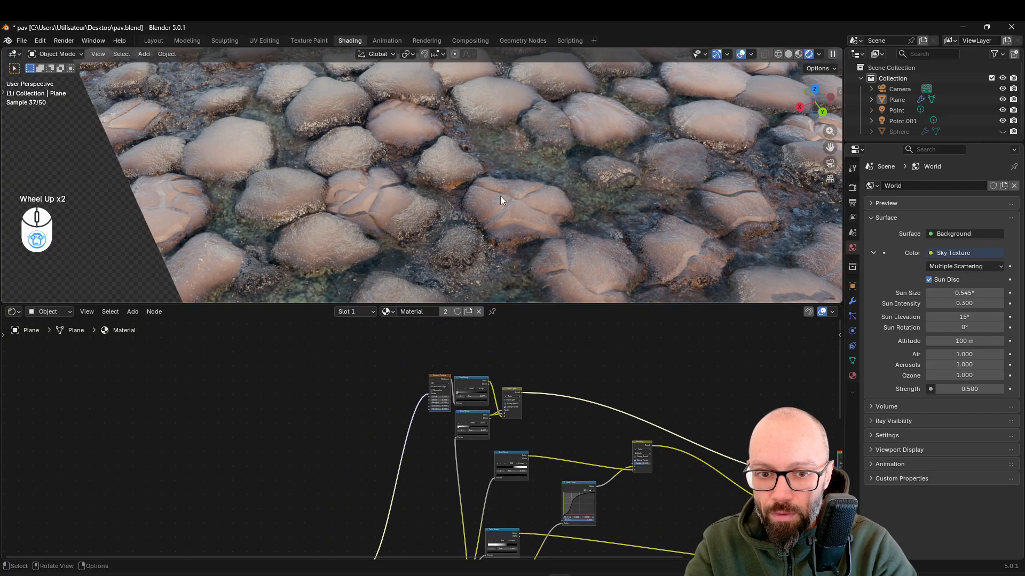
- Connect the Result of the Linear Light node that feeds the main stone Voronoi to the crack Voronoi's Vector instead
middle_click_drag(443, 555, 429, 472)
left_click_drag(451, 466, 440, 369)
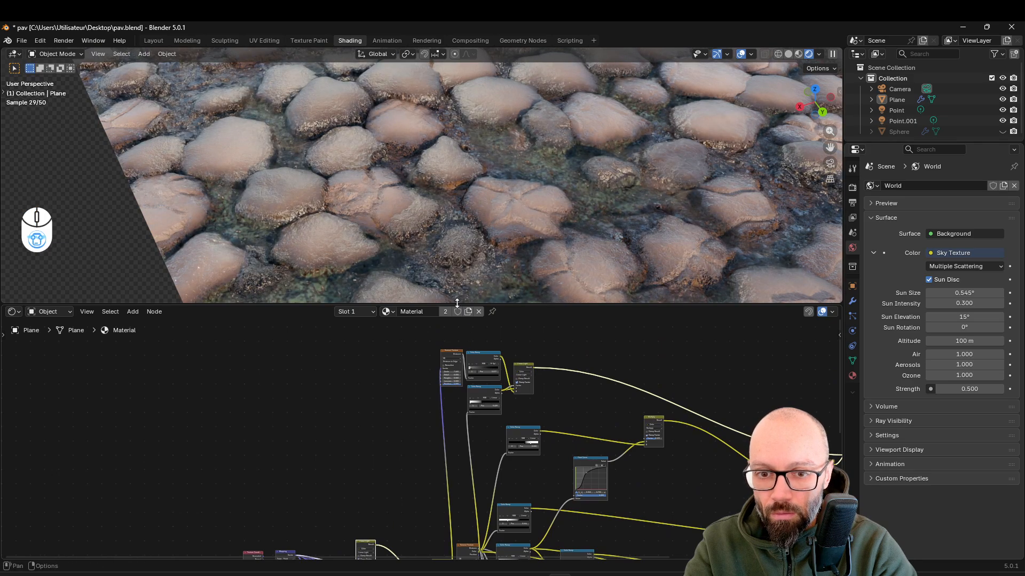
scroll(602, 202, "down", 2)
middle_click_drag(602, 202, 588, 205)
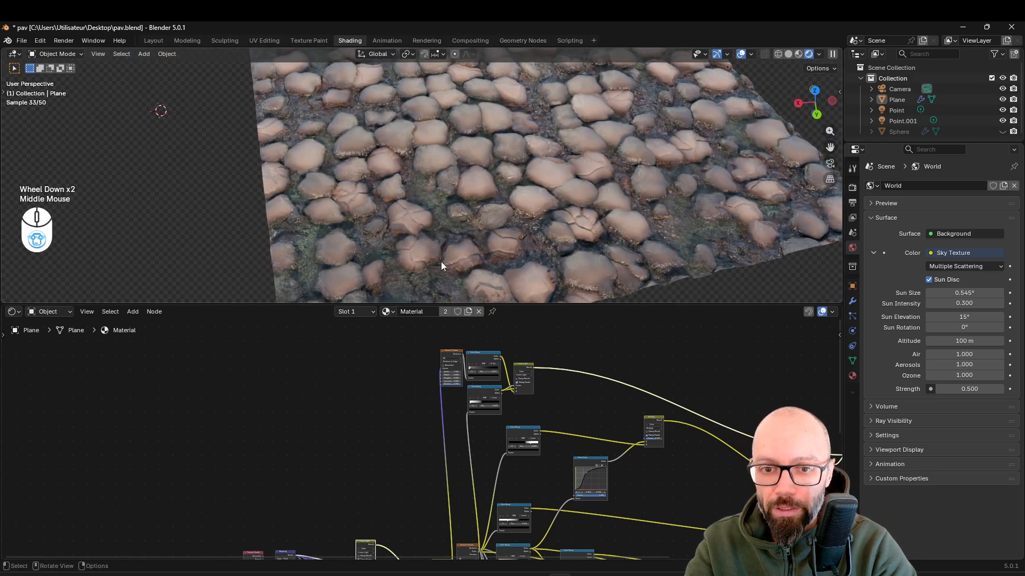
- Lower the crack Voronoi Texture's Scale to 5.880 and check the larger crack pattern on the stones
middle_click_drag(488, 416, 379, 485)
scroll(275, 479, "up", 3)
middle_click_drag(193, 449, 291, 432)
scroll(291, 432, "up", 3)
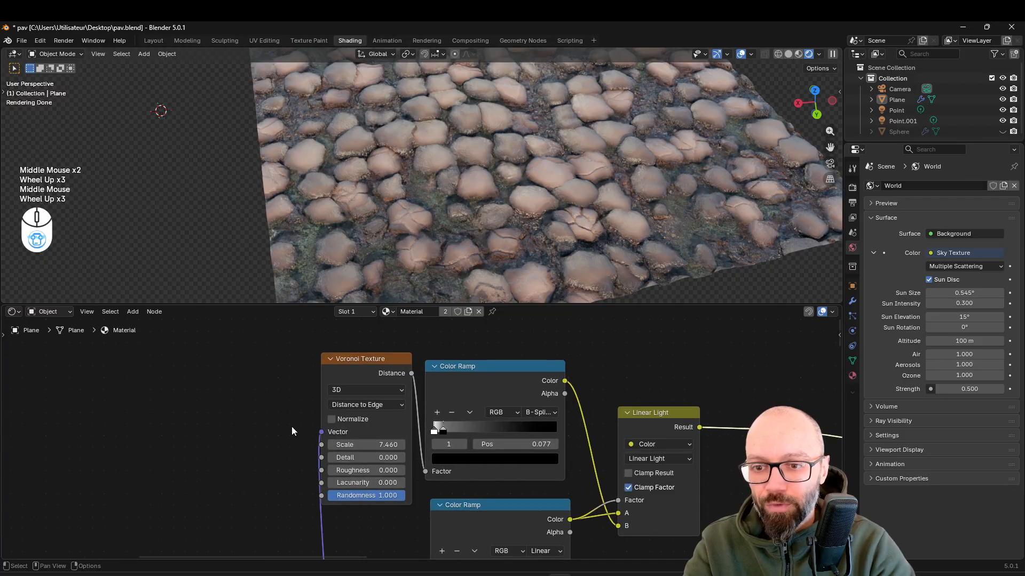
scroll(292, 431, "up", 2)
left_click_drag(320, 448, 351, 449, "shift")
scroll(597, 175, "down", 3)
middle_click_drag(597, 175, 533, 212)
scroll(460, 201, "down", 2)
scroll(460, 201, "up", 3)
middle_click_drag(478, 208, 575, 251, "shift")
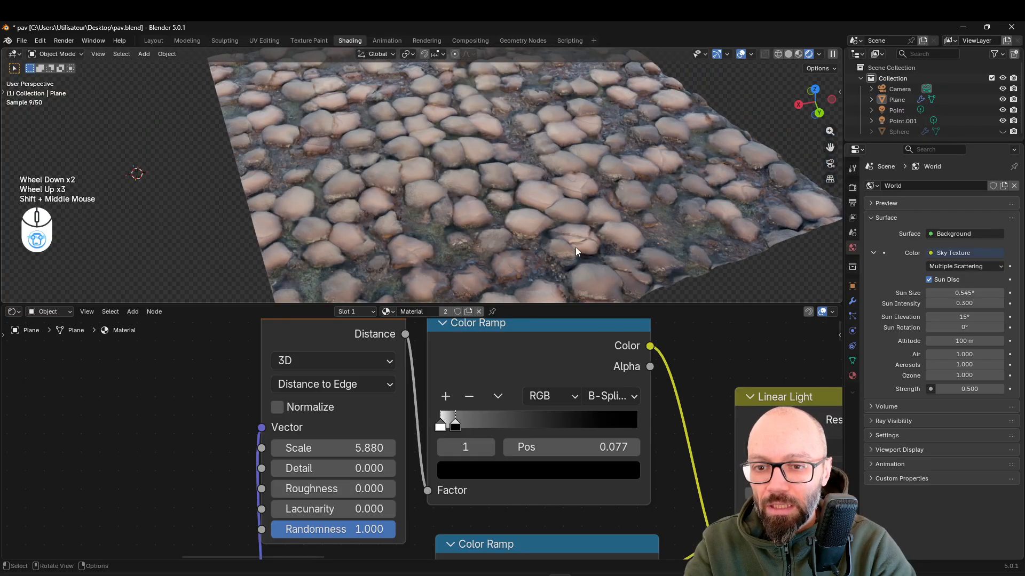
scroll(592, 435, "down", 2)
- Flip the Color Ramp that masks the cracks per stone
middle_click_drag(604, 460, 458, 386)
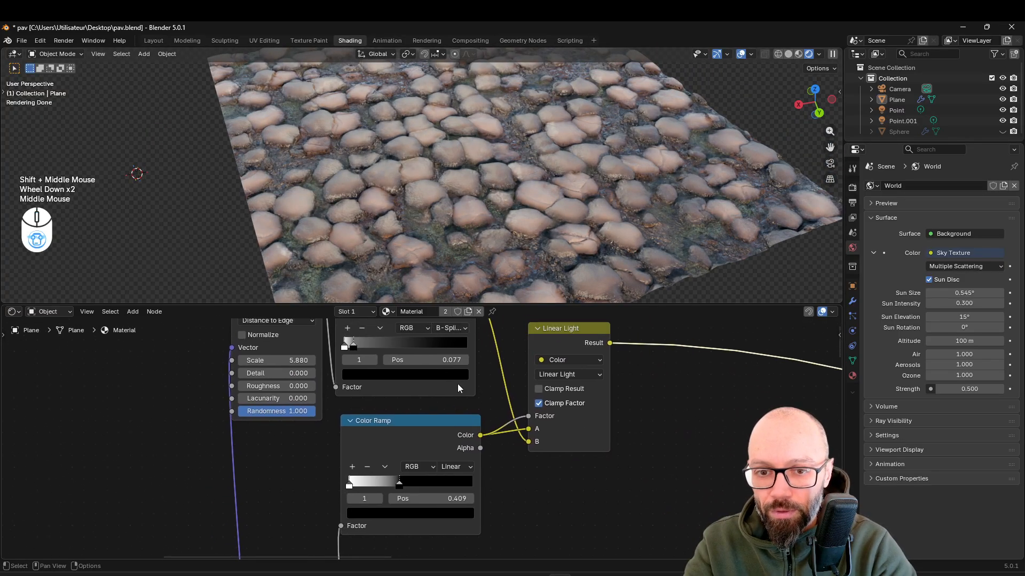
scroll(458, 386, "down", 4)
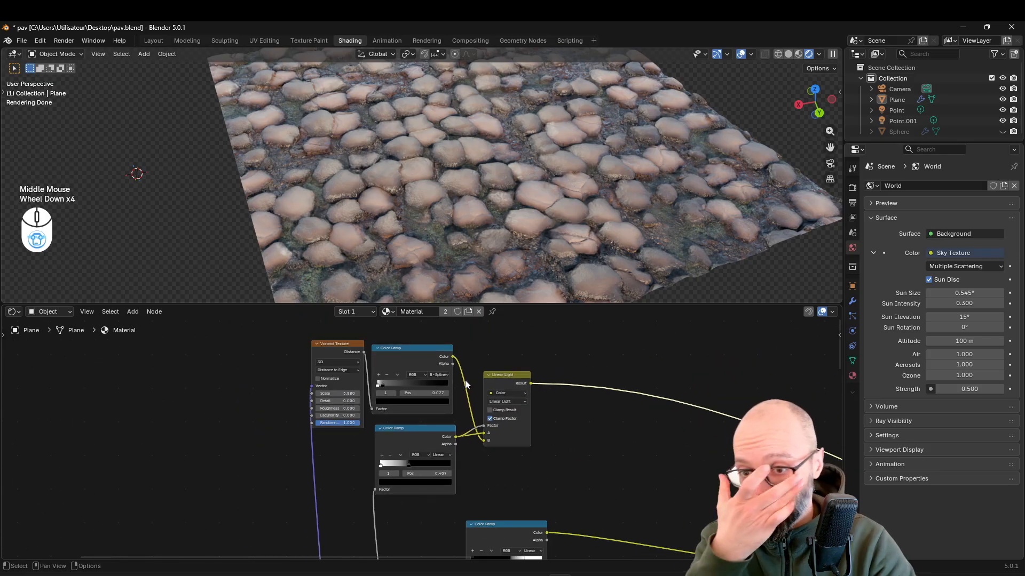
scroll(548, 449, "down", 2)
middle_click_drag(549, 449, 557, 450)
scroll(405, 421, "up", 2)
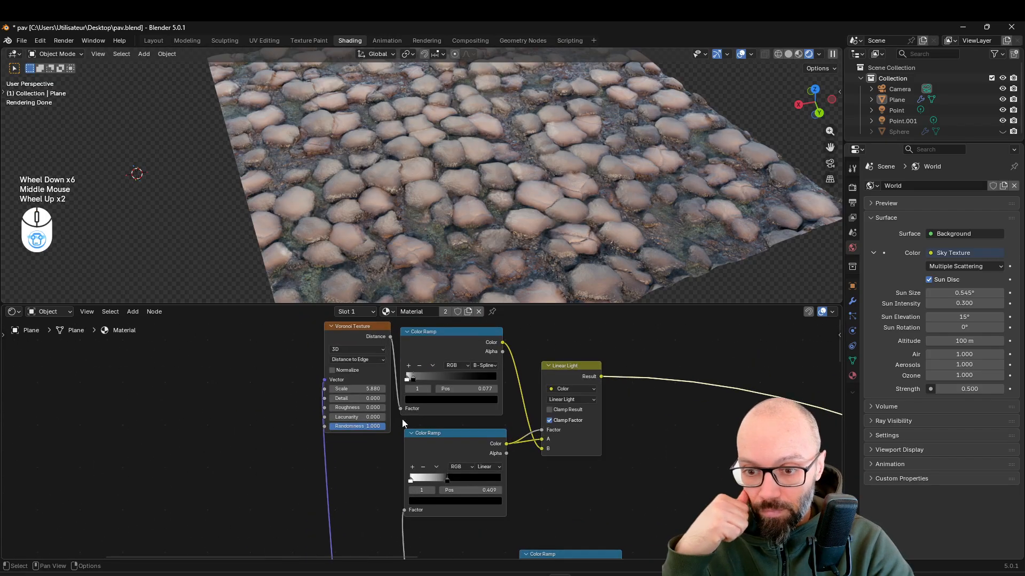
scroll(425, 430, "up", 1)
left_click(440, 475)
left_click(454, 486)
middle_click_drag(454, 486, 418, 459)
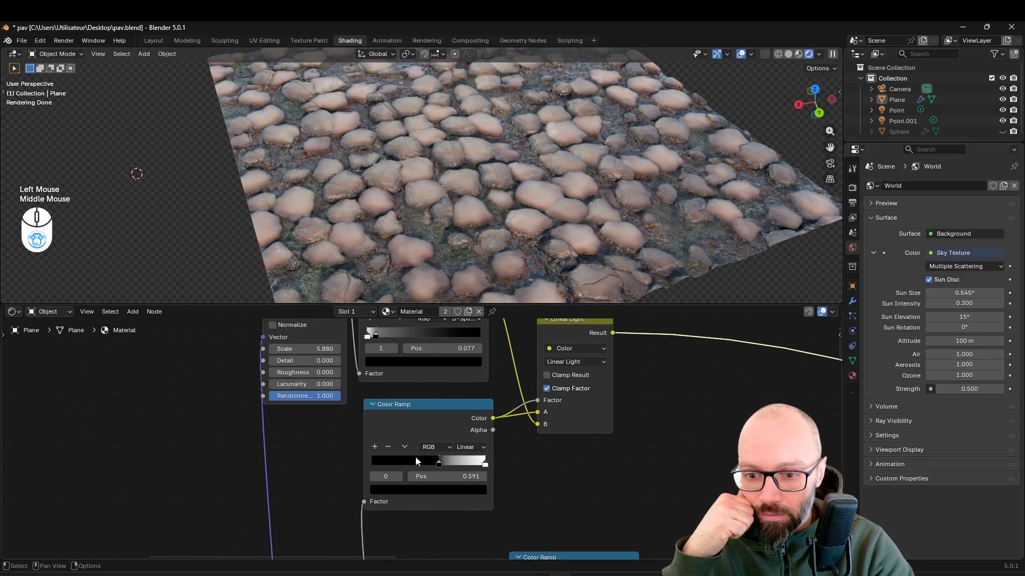
- Move the flipped mask Color Ramp's black stop to 0.282 and its white stop to 0.891
left_click_drag(411, 462, 403, 463)
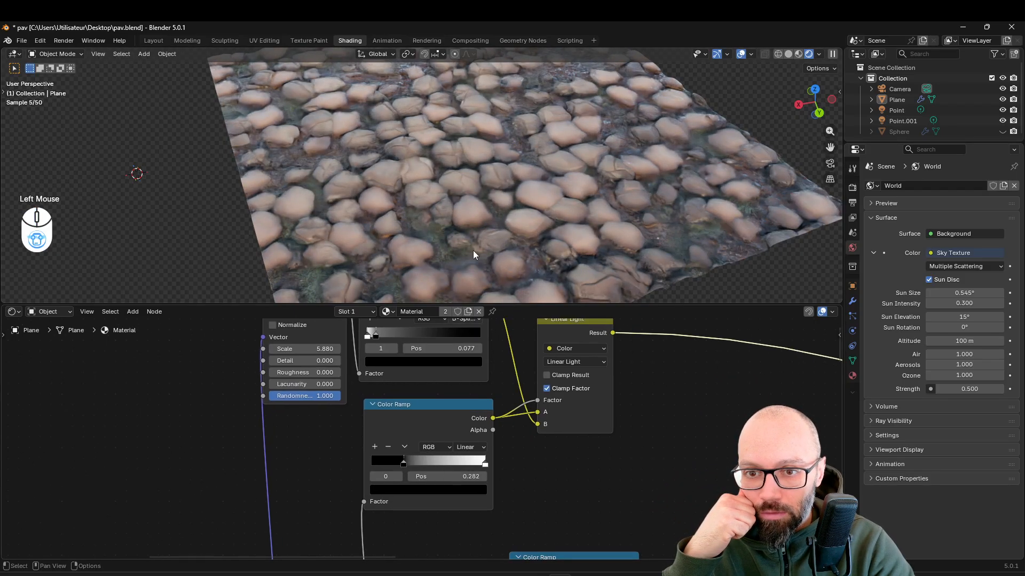
scroll(447, 183, "up", 2)
middle_click_drag(447, 182, 452, 177)
mouse_move(482, 462)
left_mouse_down()
mouse_move(427, 463)
mouse_move(471, 465)
left_mouse_up()
scroll(501, 203, "down", 2)
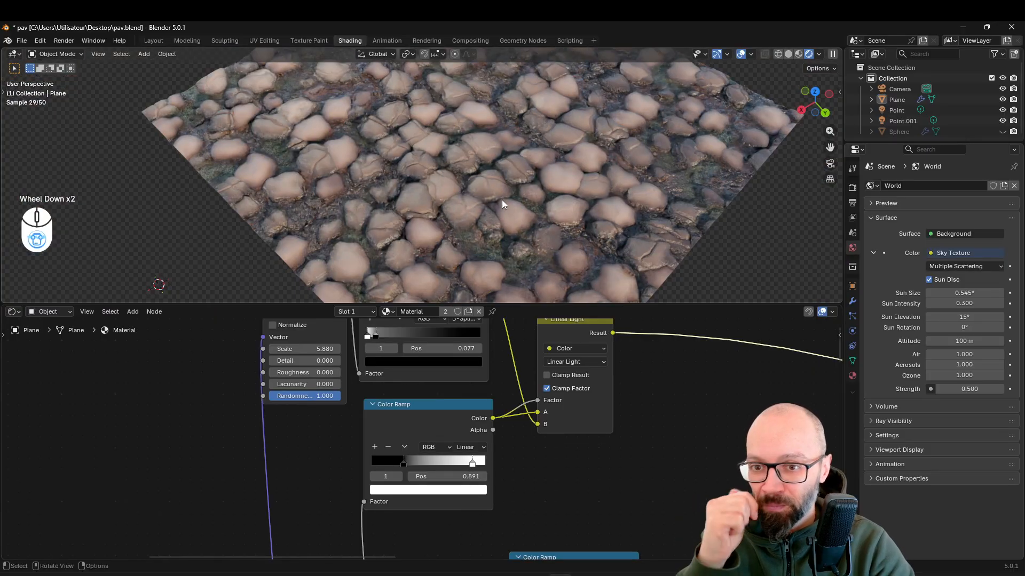
- Move the crack Voronoi, its two Color Ramps and their Linear Light node together so they line up above the other Color Ramps
scroll(471, 383, "down", 3)
left_click_drag(510, 391, 354, 449)
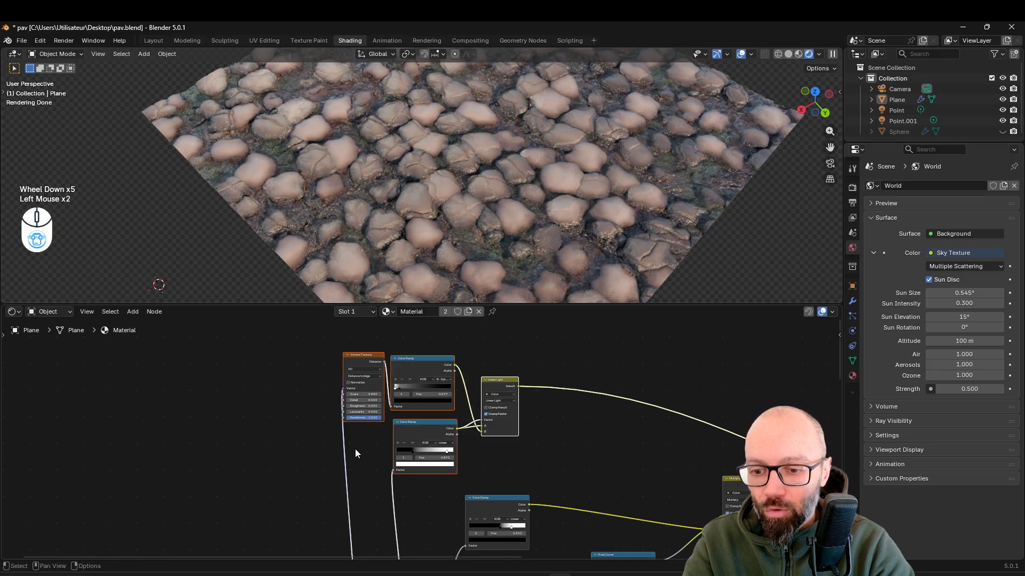
key("g")
left_click(421, 446)
scroll(473, 424, "down", 2)
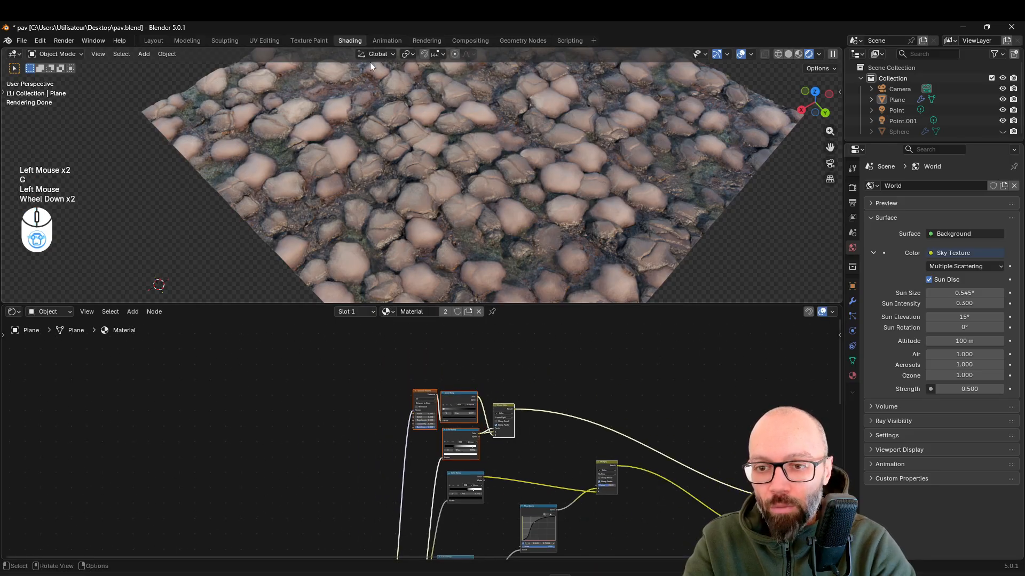
scroll(551, 492, "down", 3)
middle_click_drag(551, 491, 469, 449)
scroll(557, 200, "down", 1)
mouse_move(557, 200)
middle_mouse_down()
mouse_move(539, 163)
mouse_move(552, 201)
middle_mouse_up()
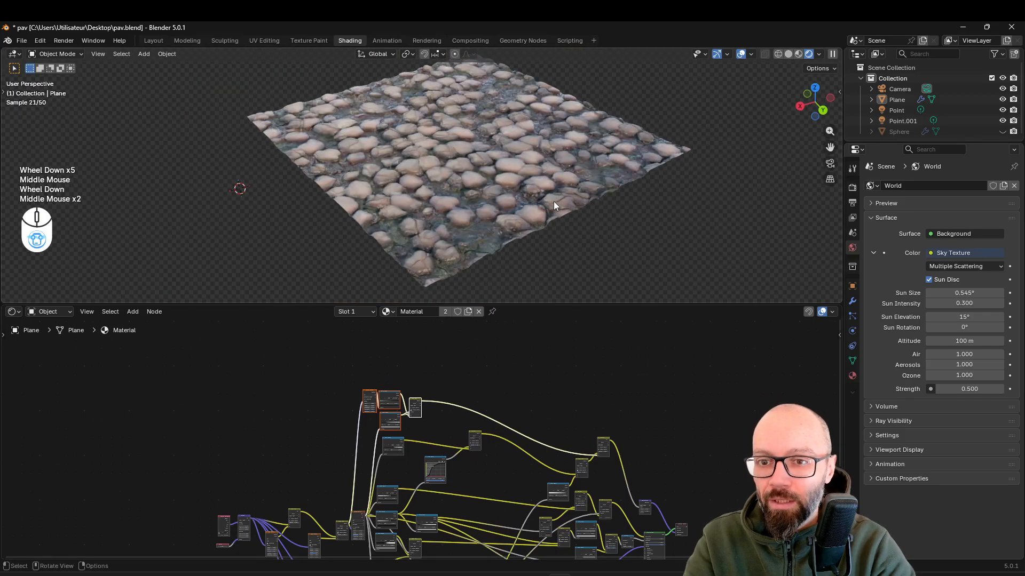
- Duplicate the first Noise Texture and Linear Light pair with their input links kept, placing the copies above the originals
scroll(425, 410, "up", 2)
middle_click_drag(425, 410, 331, 488)
scroll(342, 479, "up", 3)
left_click_drag(369, 394, 287, 501)
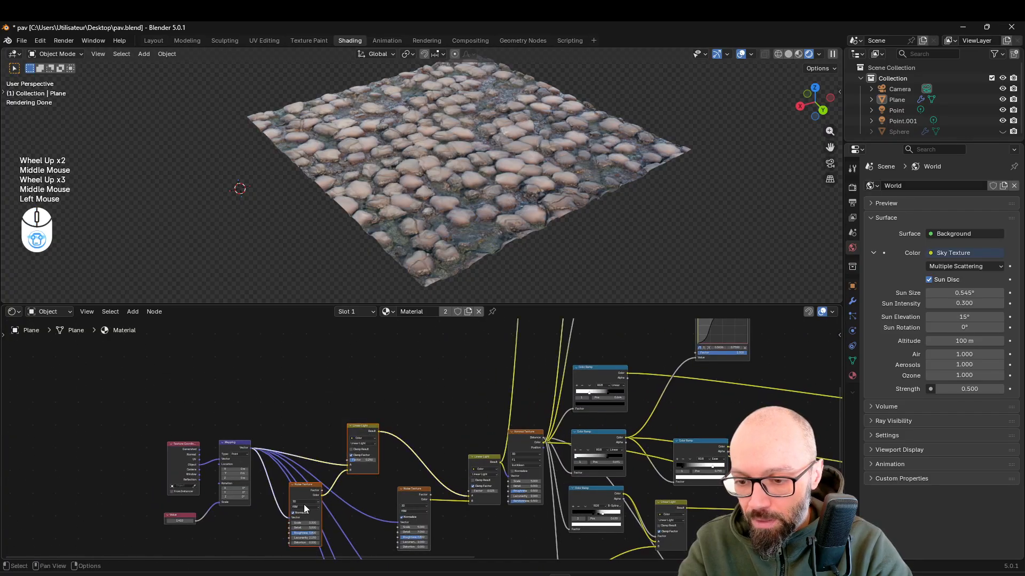
key("ctrl+shift+d")
left_click(326, 365)
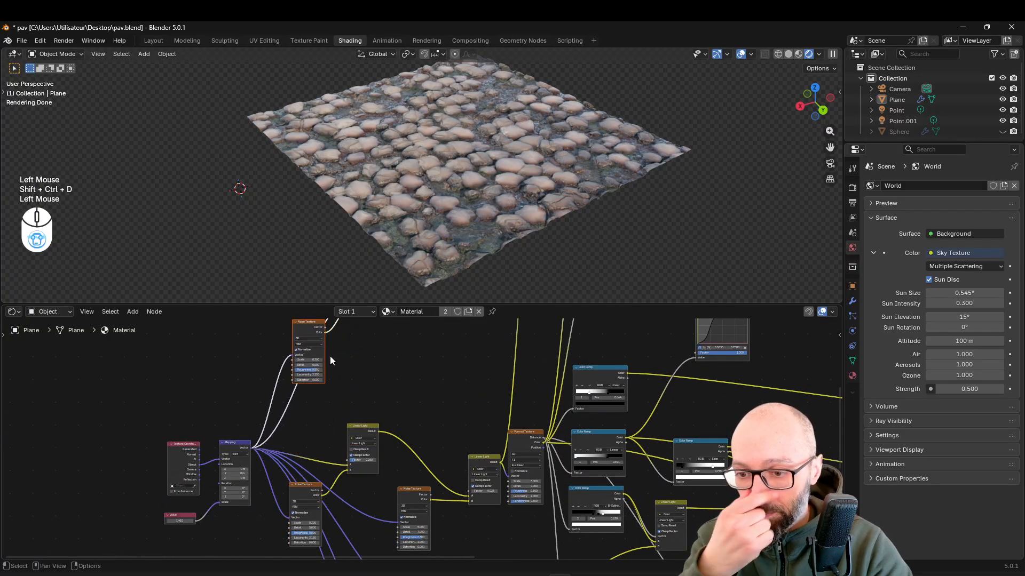
middle_click_drag(349, 352, 320, 491)
- Connect the duplicated Linear Light's Result to the crack Voronoi's Vector and arrange the duplicated nodes beside it
scroll(340, 466, "down", 1)
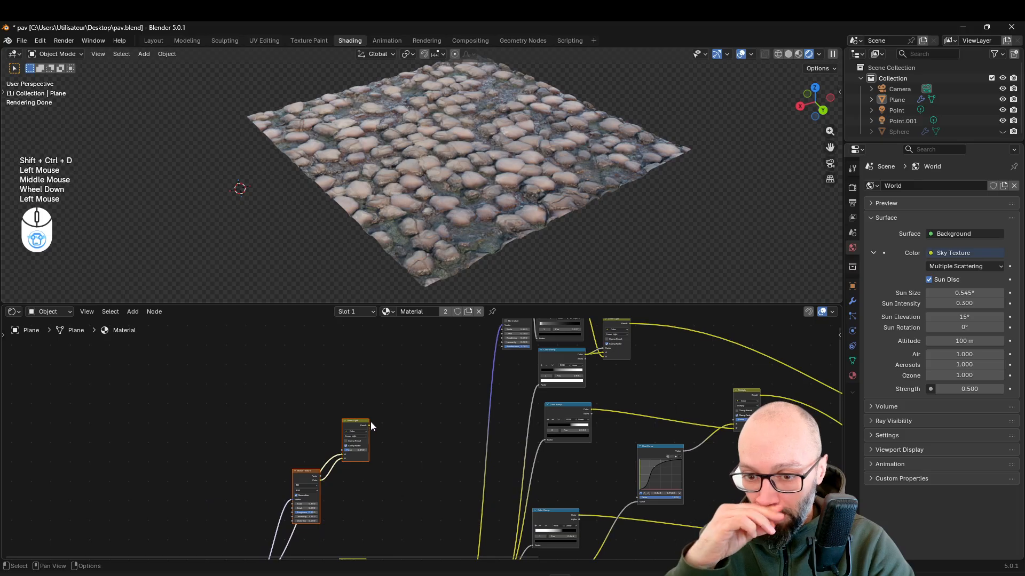
left_click_drag(368, 425, 504, 387)
middle_click_drag(469, 410, 343, 476)
scroll(342, 475, "down", 1)
scroll(346, 469, "up", 3)
left_click_drag(350, 464, 387, 457)
left_click_drag(447, 370, 400, 372)
middle_click_drag(488, 438, 507, 414)
- Set the duplicated Noise Texture's Scale to 0.670 and its Detail to 0
scroll(463, 232, "up", 5)
mouse_move(421, 481)
middle_mouse_down()
mouse_move(421, 497)
mouse_move(415, 491)
middle_mouse_up()
scroll(421, 498, "up", 4)
scroll(421, 497, "up", 1)
left_click_drag(412, 490, 439, 490)
middle_click_drag(513, 179, 545, 213)
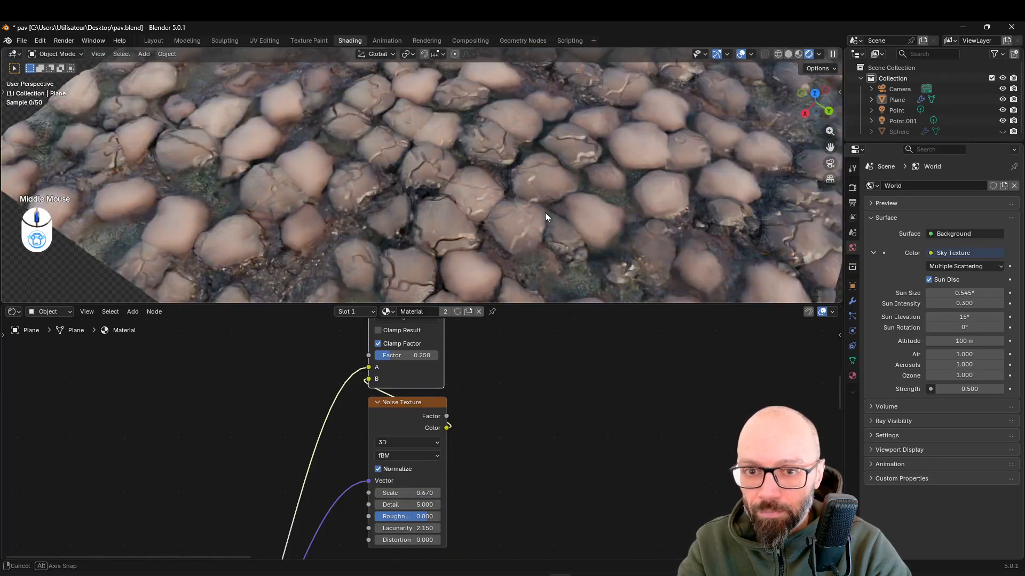
scroll(547, 224, "up", 6)
left_click(421, 505)
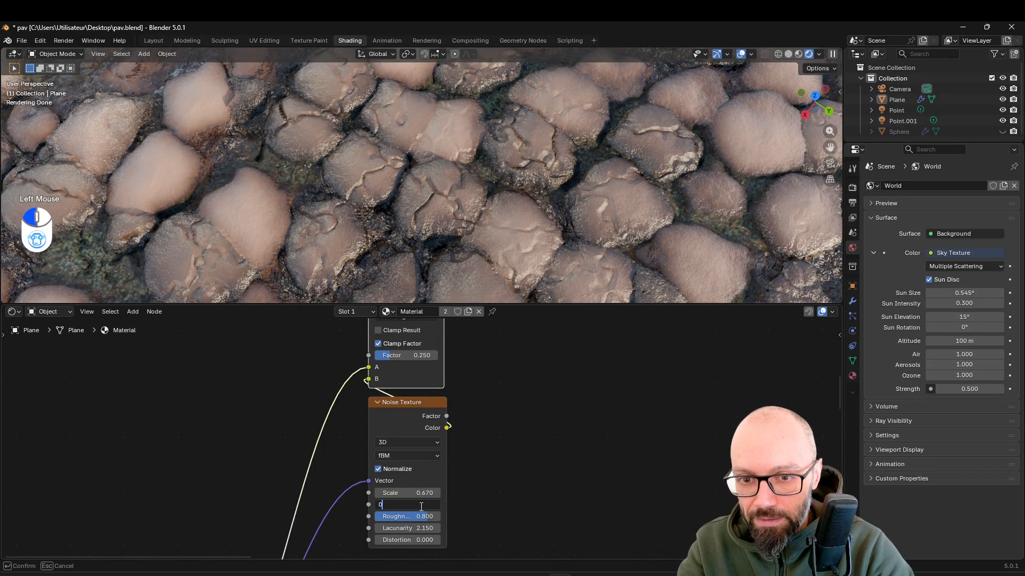
type("0")
key("Return")
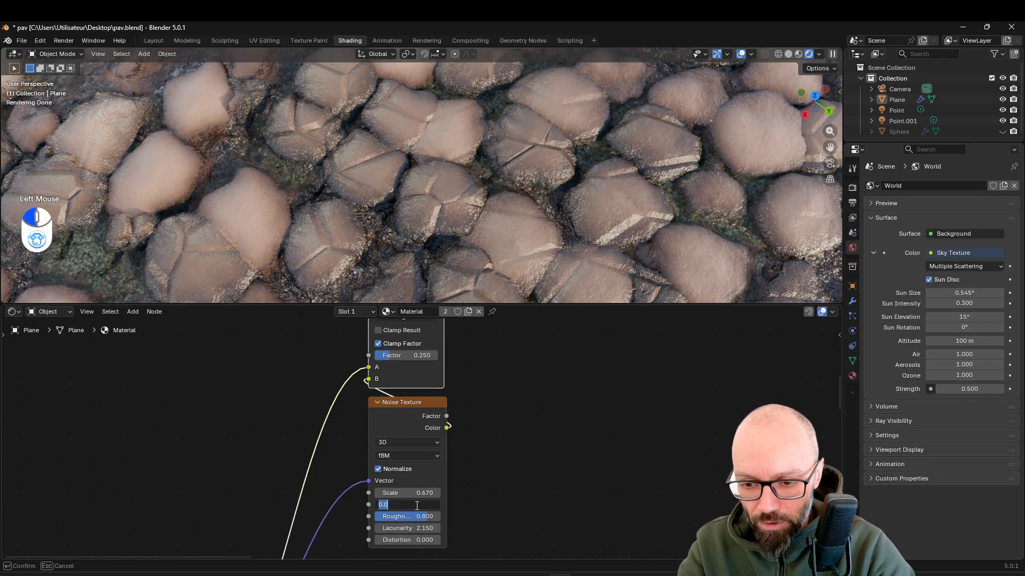
- Set the duplicated Noise Texture's Detail to 10 and lower the duplicated Linear Light's Factor
left_click(417, 505)
type("10")
key("Return")
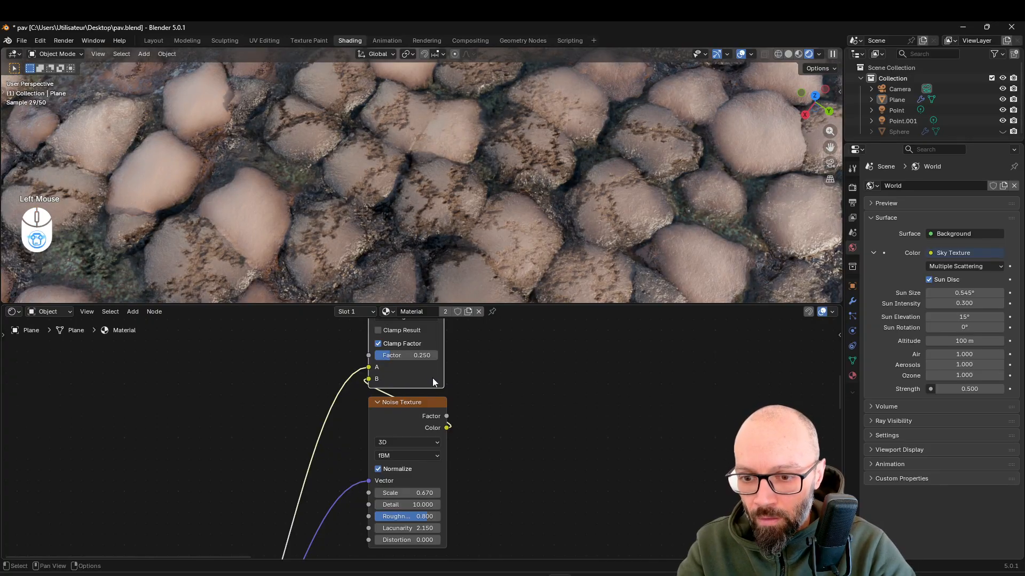
left_click_drag(422, 356, 386, 359, "shift")
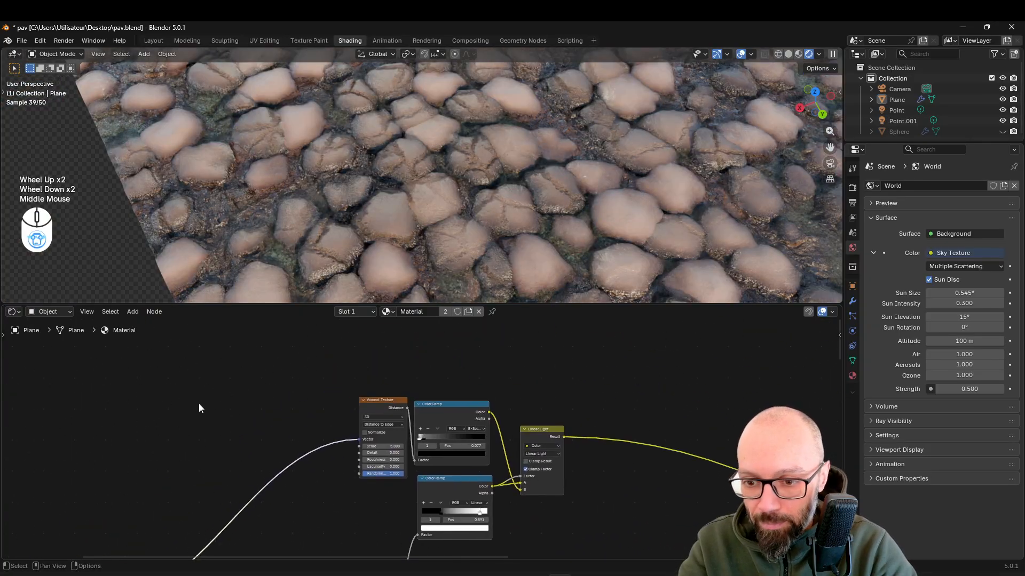
- Try a Scale of 4.300 on the crack Voronoi and check the cracks on the stones
scroll(346, 446, "up", 2)
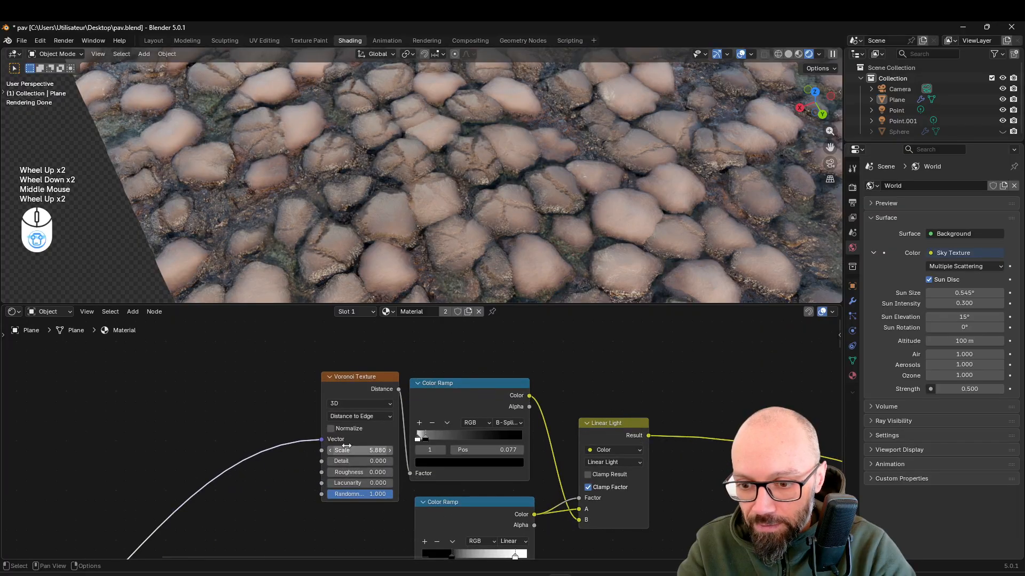
left_click_drag(380, 451, 338, 451, "shift")
scroll(470, 235, "down", 2)
middle_click_drag(482, 208, 383, 165)
scroll(383, 165, "up", 2)
scroll(384, 166, "up", 1)
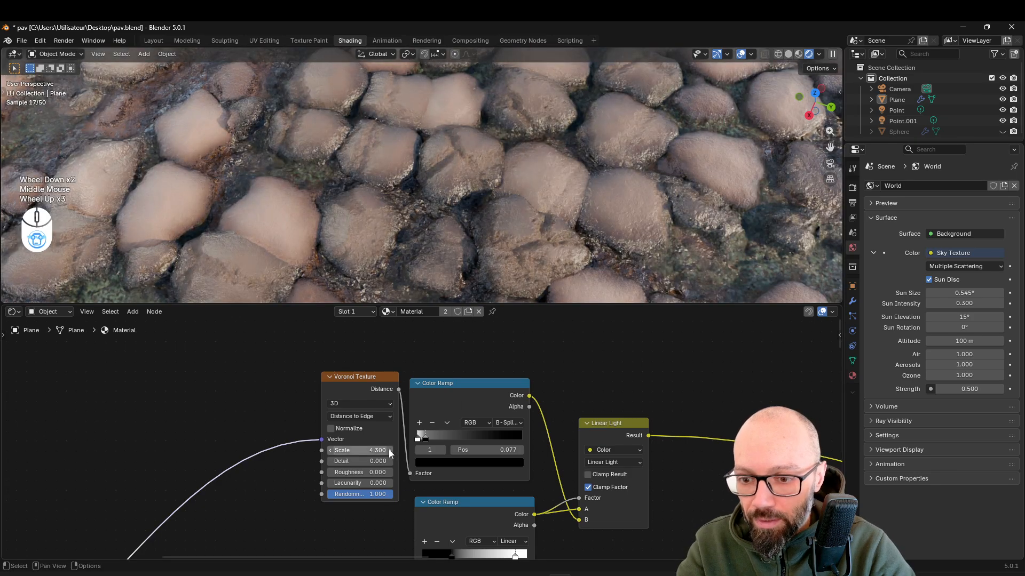
- Set the crack Voronoi's Scale to 6.090 and inspect the crack pattern across the whole plane
left_click_drag(337, 452, 402, 451, "shift")
scroll(389, 175, "down", 3)
middle_click_drag(390, 175, 453, 216)
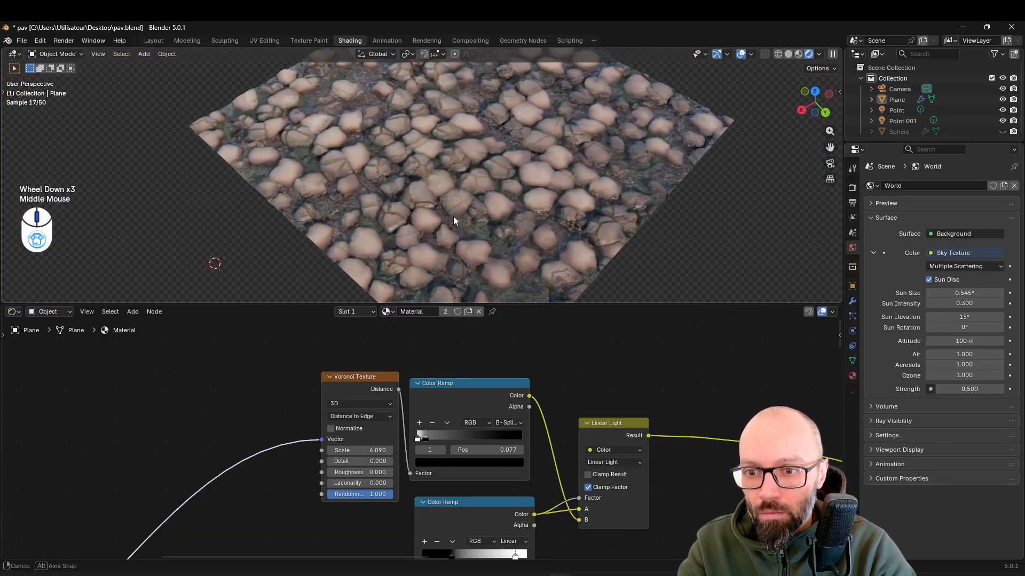
scroll(501, 201, "down", 2)
middle_click_drag(501, 200, 487, 181)
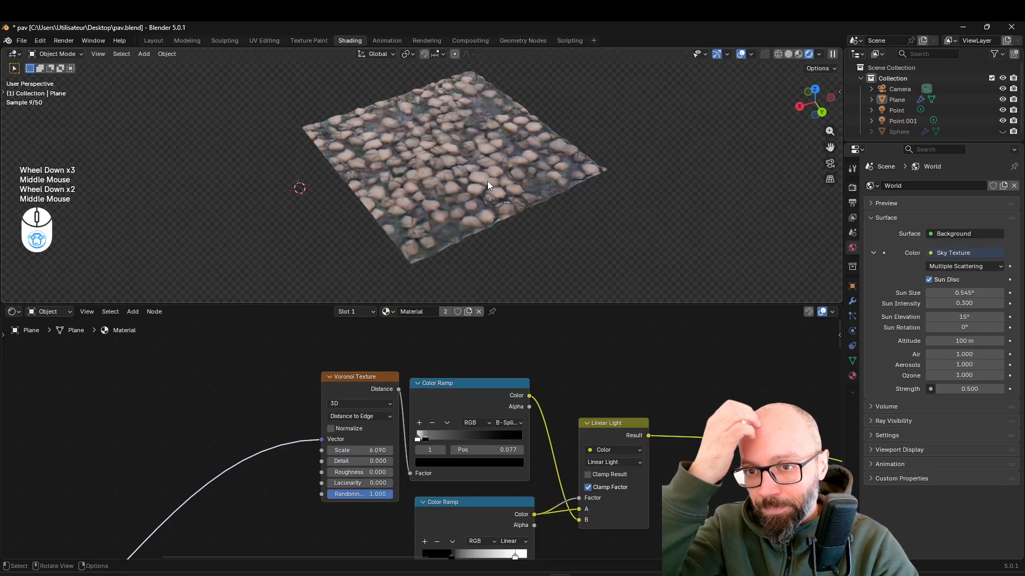
- Set the Factor of the Subtract node that cuts the cracks from the displacement to 0.200 and inspect the stones
scroll(522, 466, "down", 2)
middle_click_drag(635, 466, 217, 375)
middle_click_drag(759, 451, 587, 353)
scroll(587, 353, "up", 3)
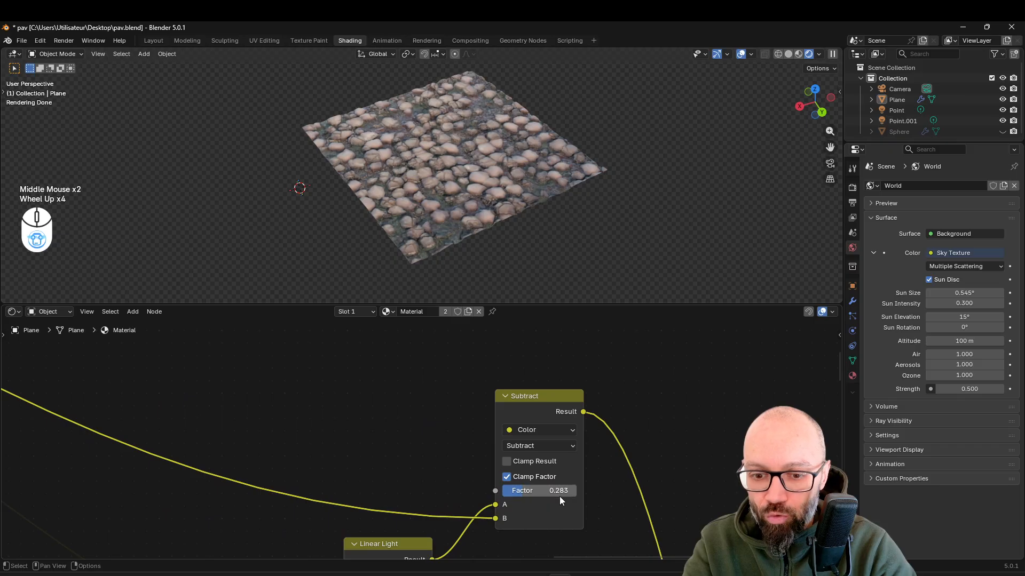
scroll(502, 165, "up", 4)
mouse_move(523, 490)
left_mouse_down()
mouse_move(502, 491)
mouse_move(518, 490)
left_mouse_up()
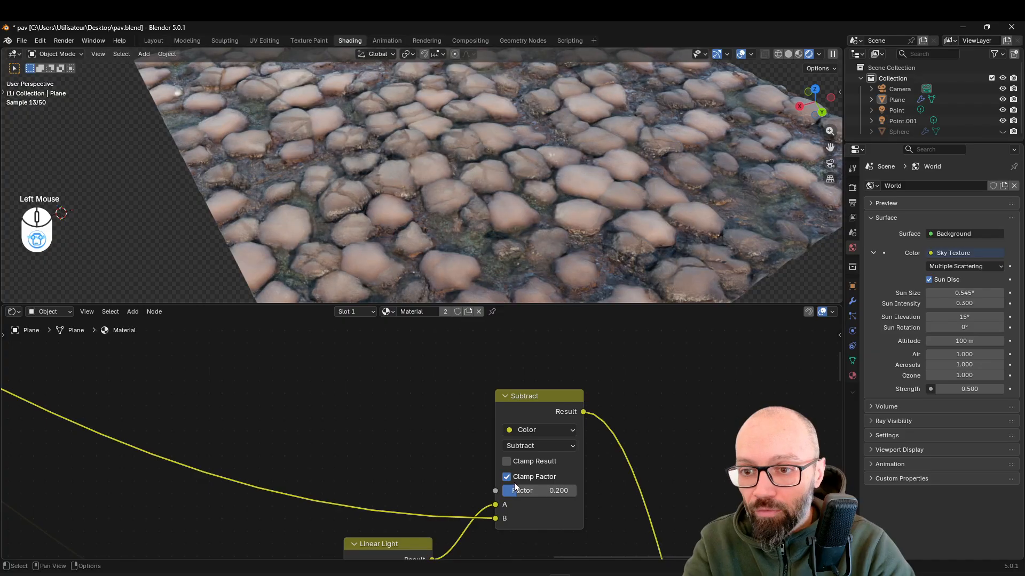
scroll(359, 93, "down", 2)
middle_click_drag(443, 164, 491, 198)
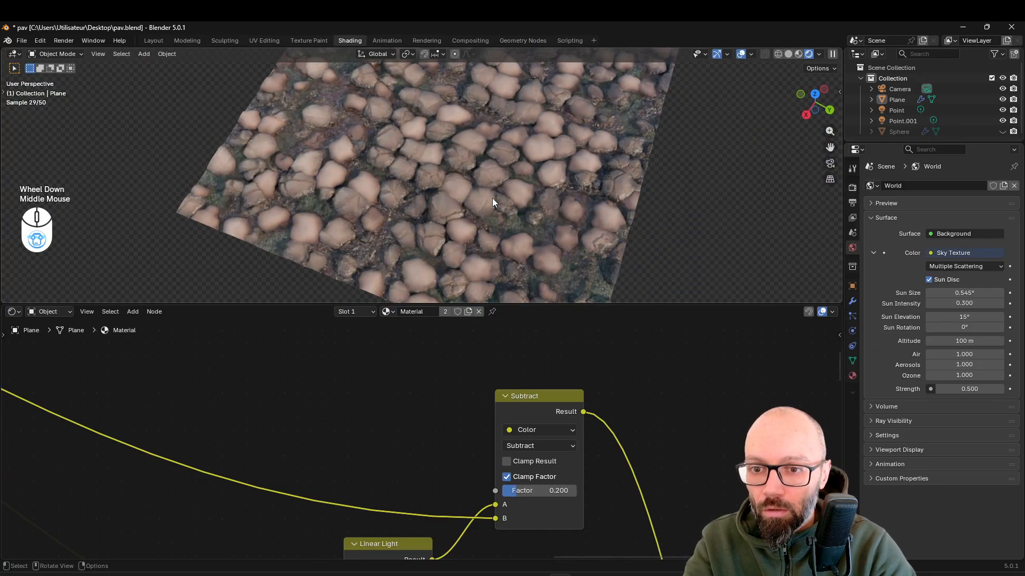
middle_click_drag(566, 227, 639, 186)
middle_click_drag(585, 245, 504, 213)
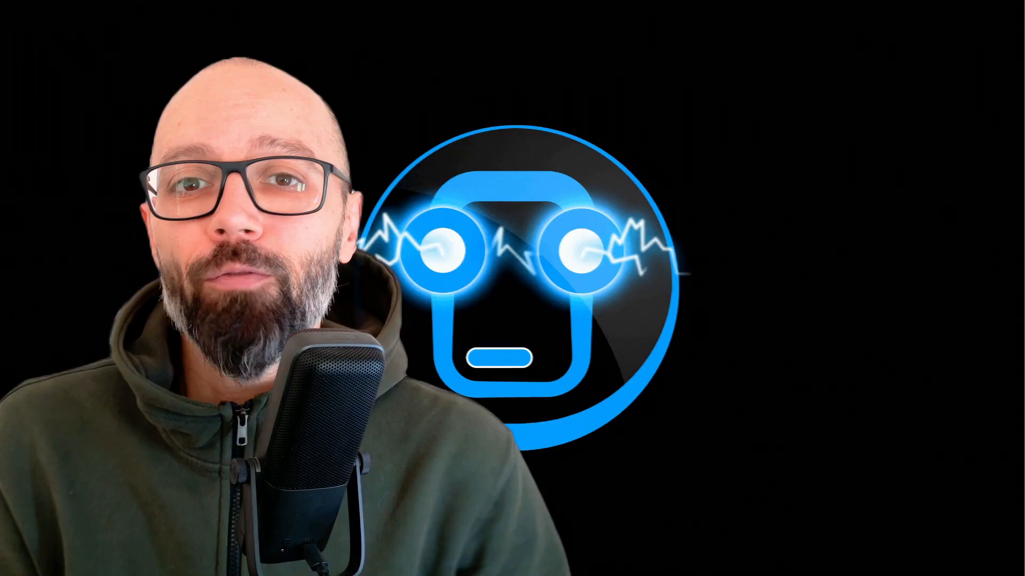